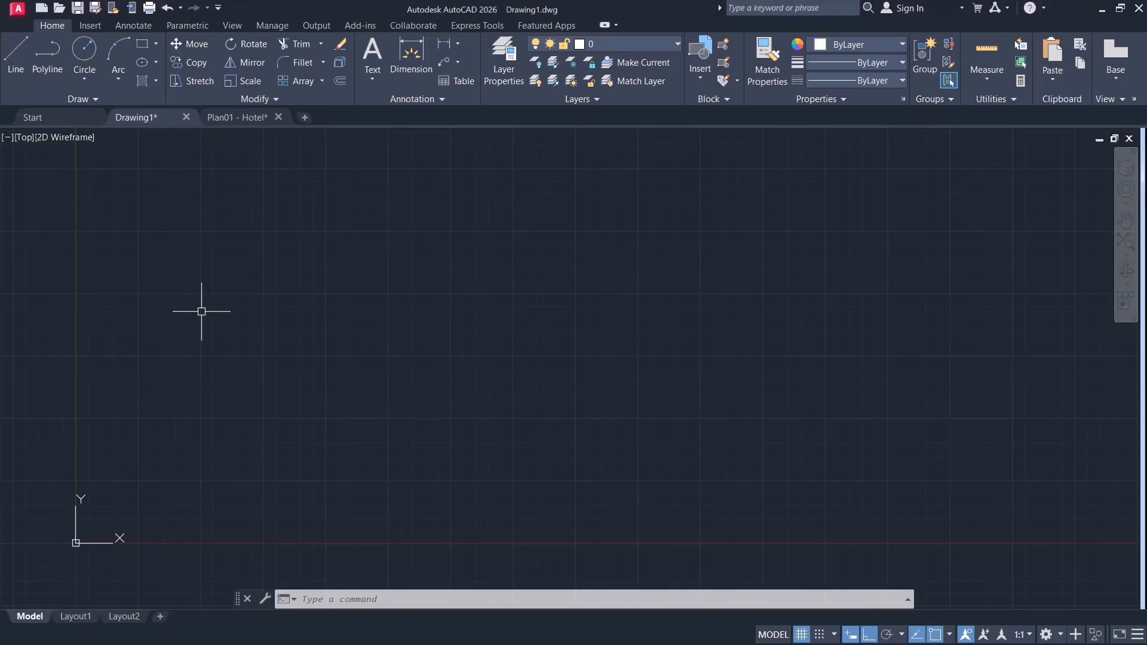
{"action": "left_click", "coordinate": [94, 99]}
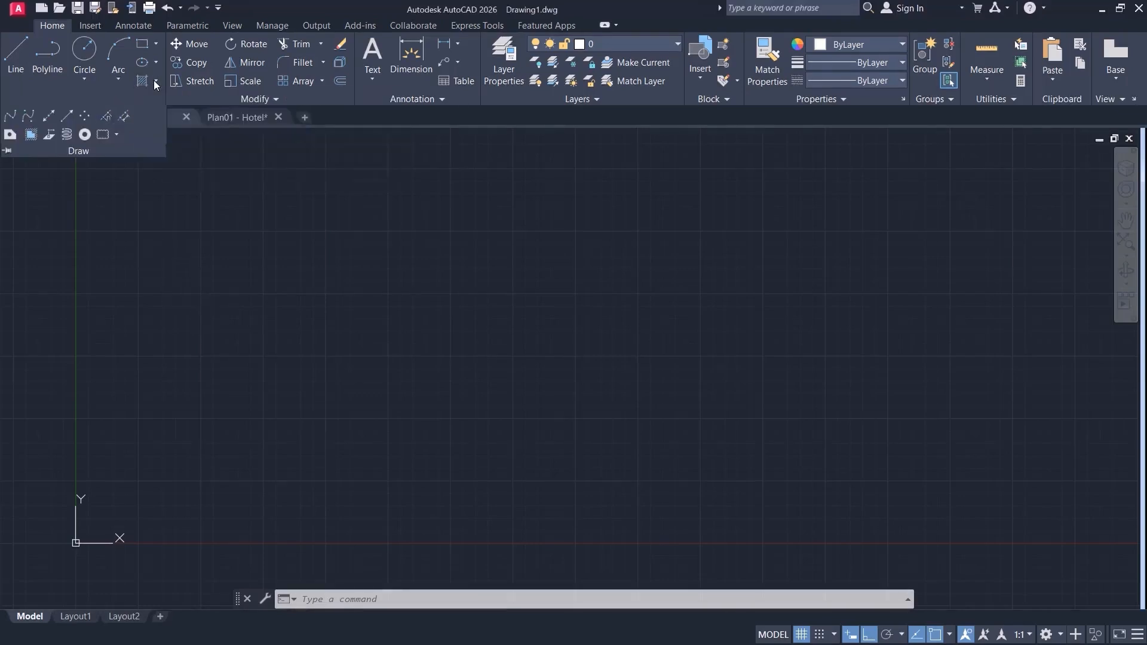
{"action": "left_click", "coordinate": [155, 80]}
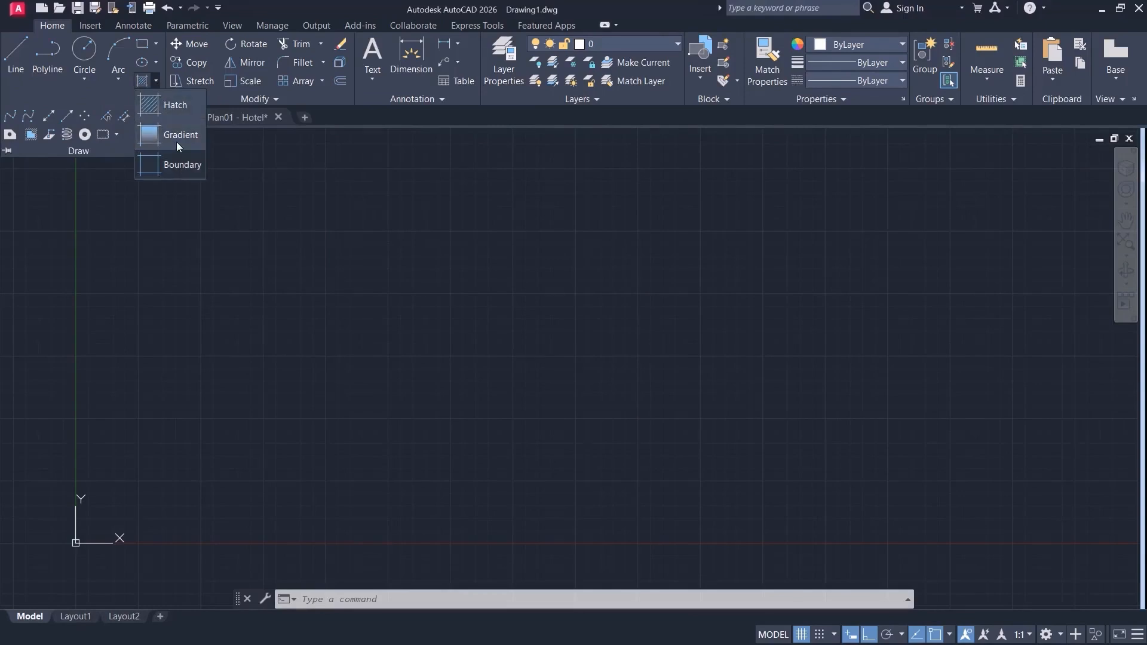
{"action": "left_click", "coordinate": [155, 82]}
{"action": "left_click", "coordinate": [260, 220]}
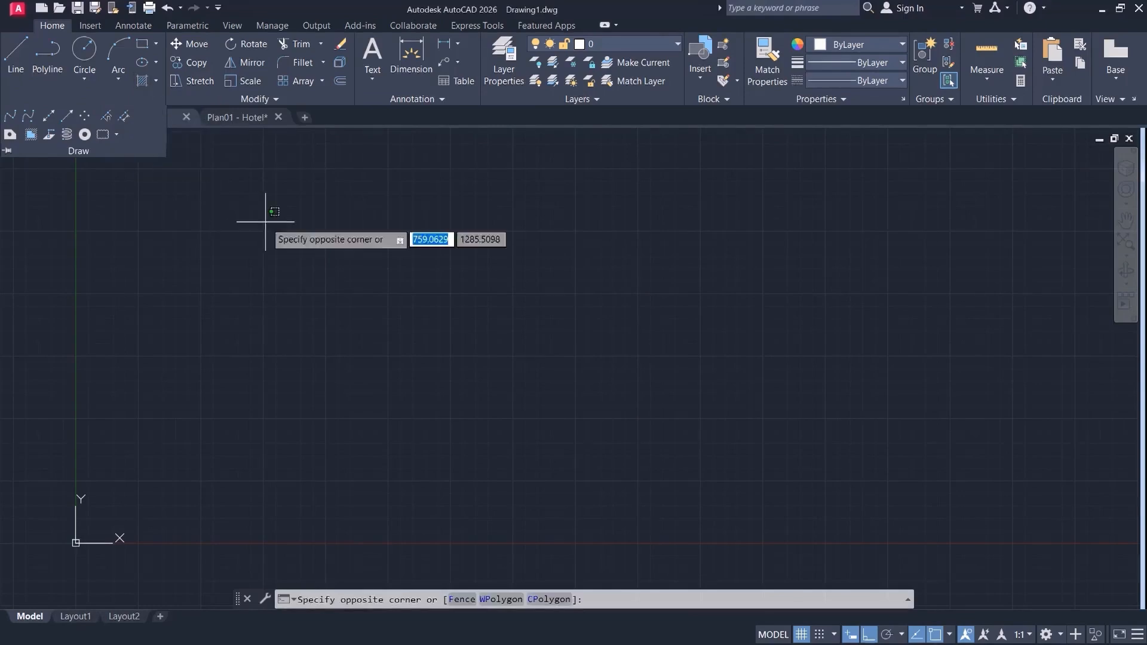
{"action": "left_click", "coordinate": [209, 285]}
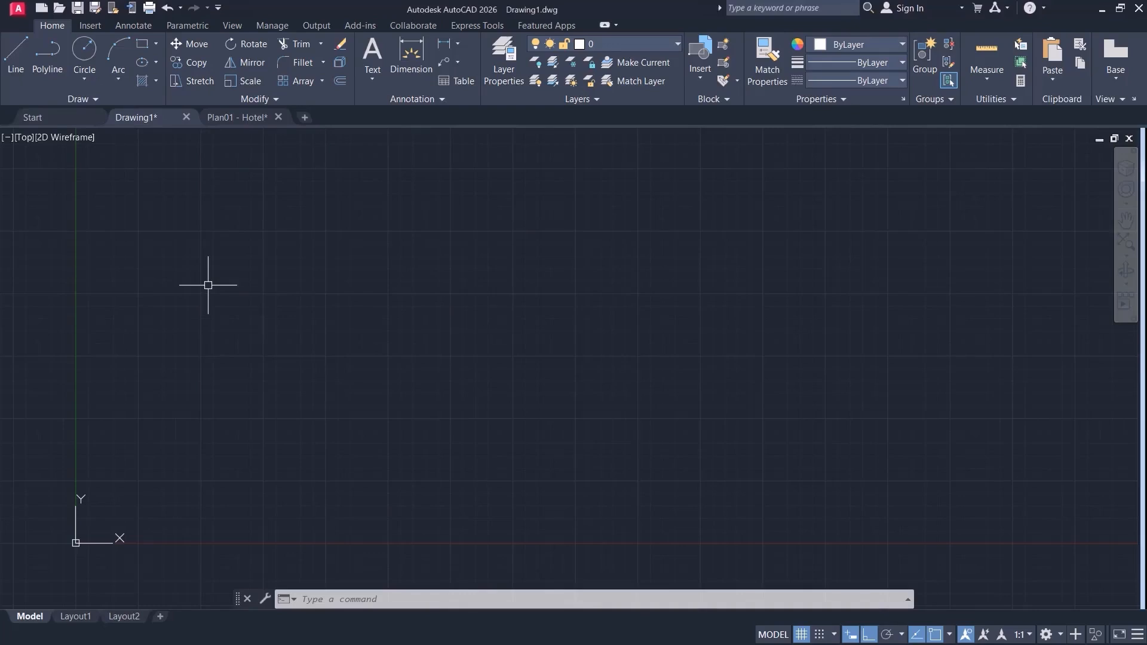
{"action": "left_click", "coordinate": [142, 44]}
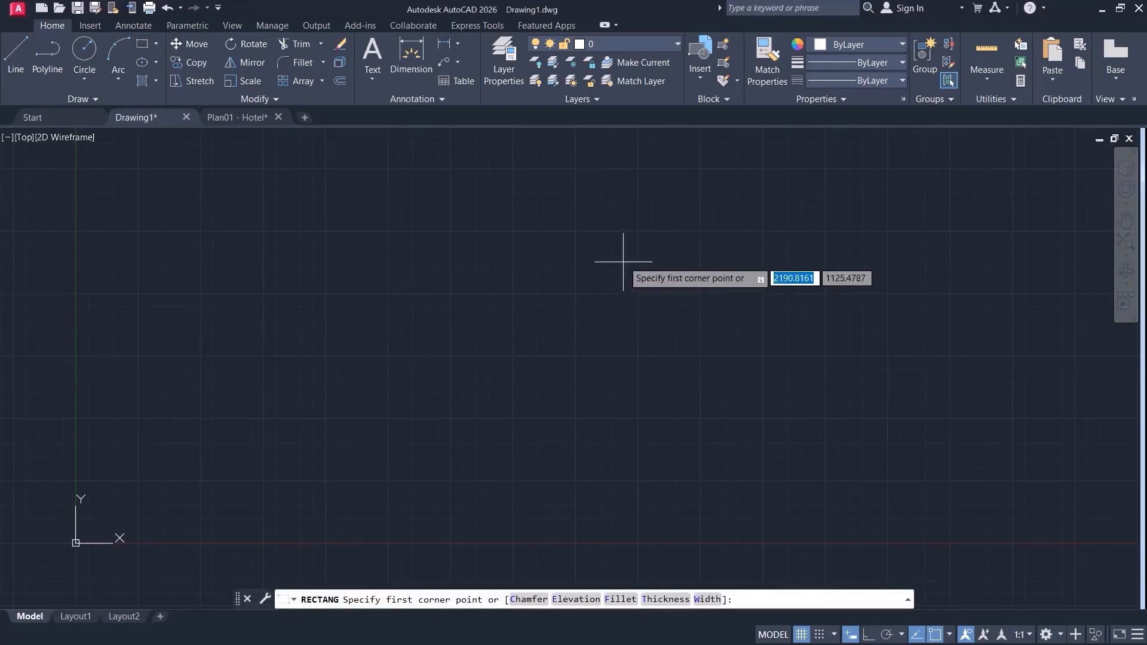
{"action": "left_click", "coordinate": [595, 236]}
{"action": "left_click", "coordinate": [209, 393]}
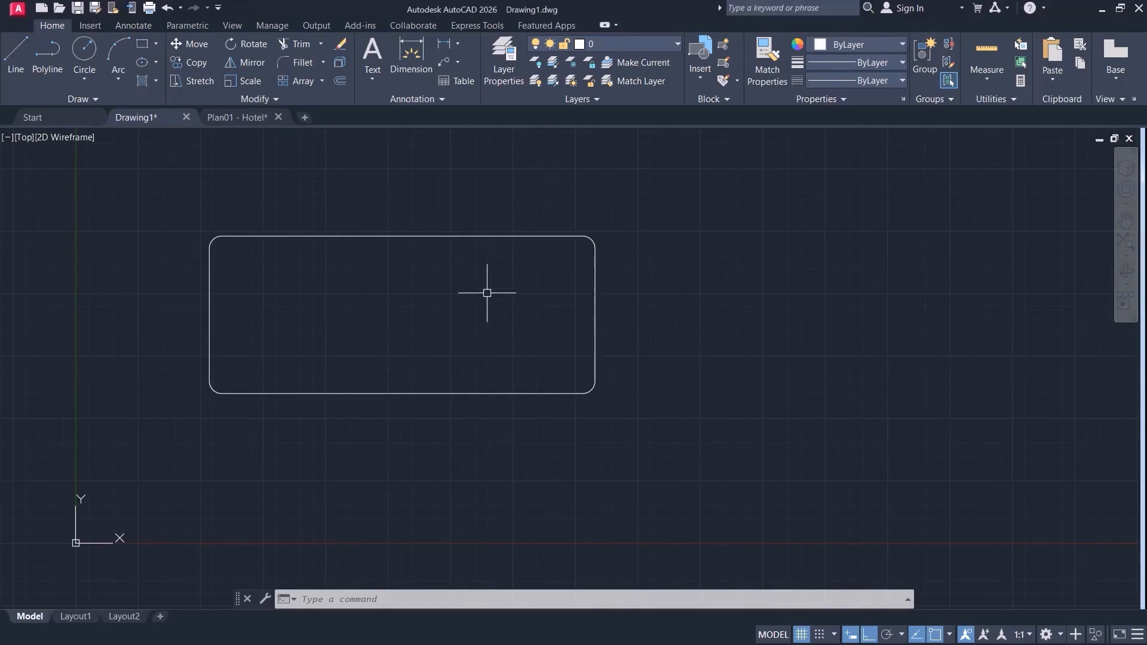
{"action": "left_click", "coordinate": [636, 226]}
{"action": "left_click", "coordinate": [509, 317]}
{"action": "key", "text": "Delete"}
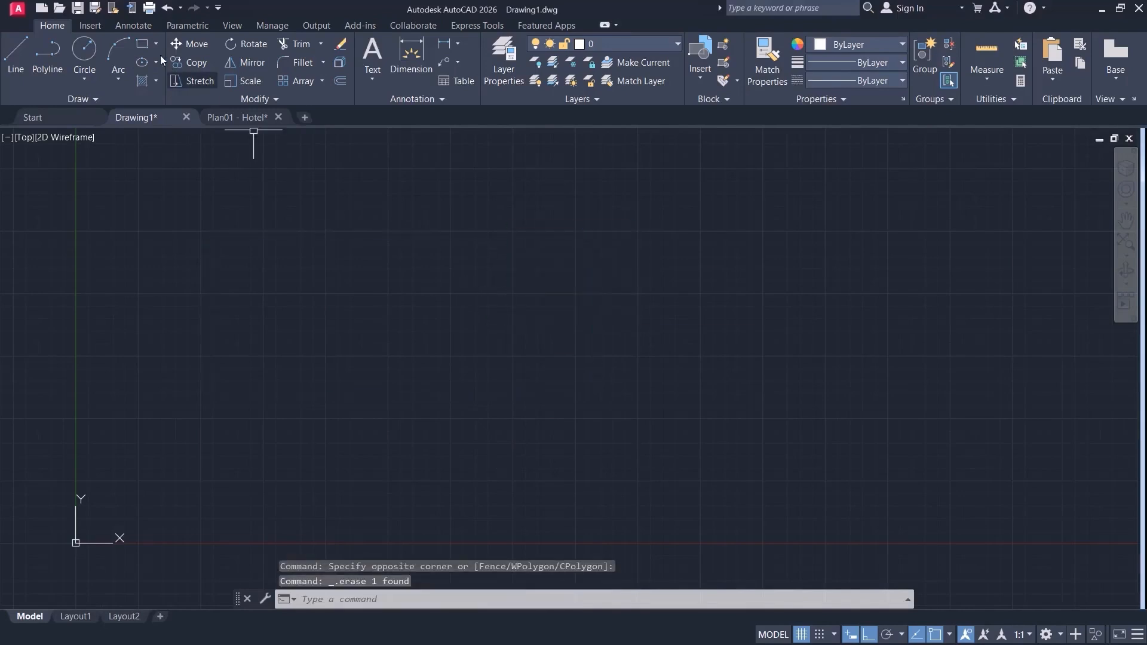
Draw a large sharp-cornered rectangle in the empty drawing area with the fillet radius set to 0.
{"action": "left_click", "coordinate": [143, 45]}
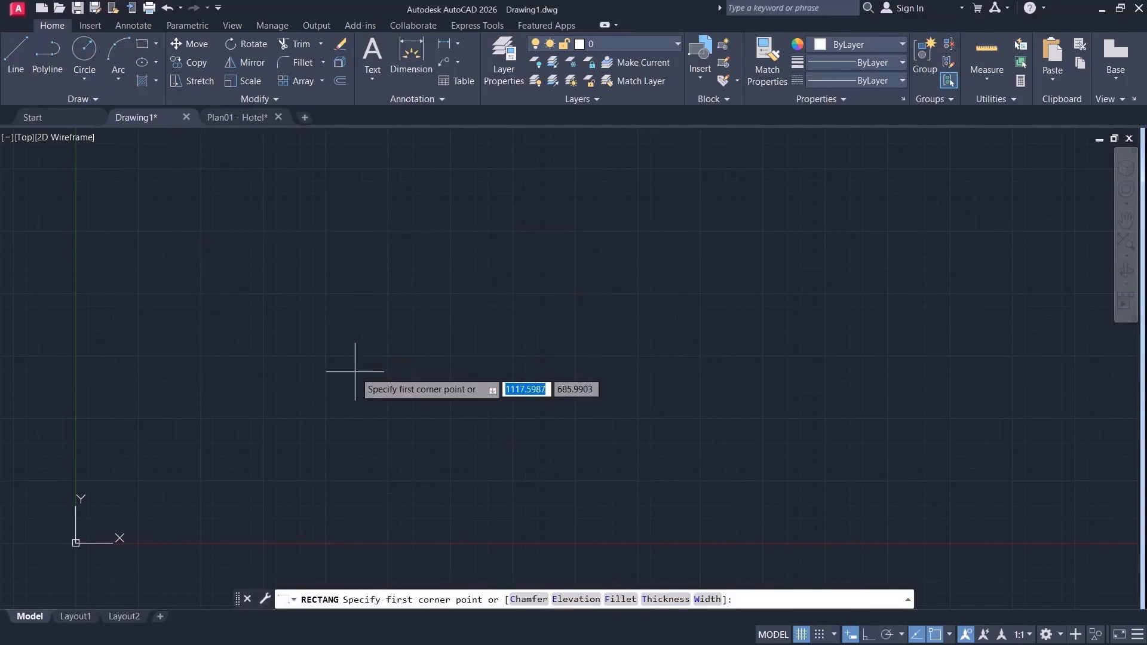
{"action": "left_click", "coordinate": [625, 601]}
{"action": "key", "text": "Return"}
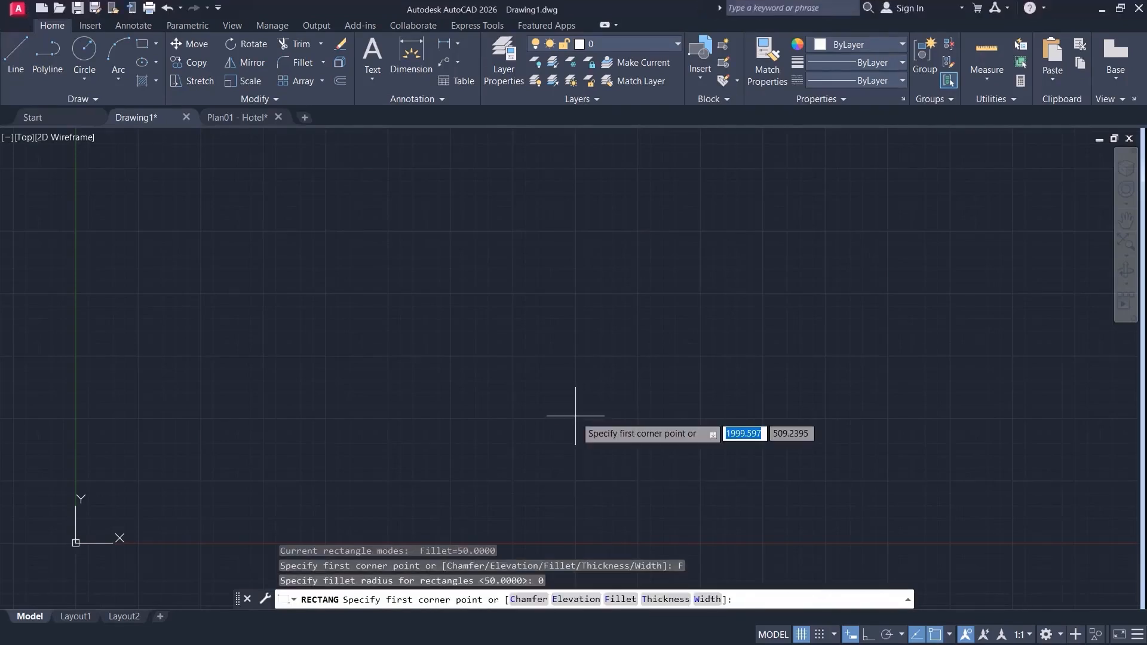
{"action": "left_click", "coordinate": [276, 383]}
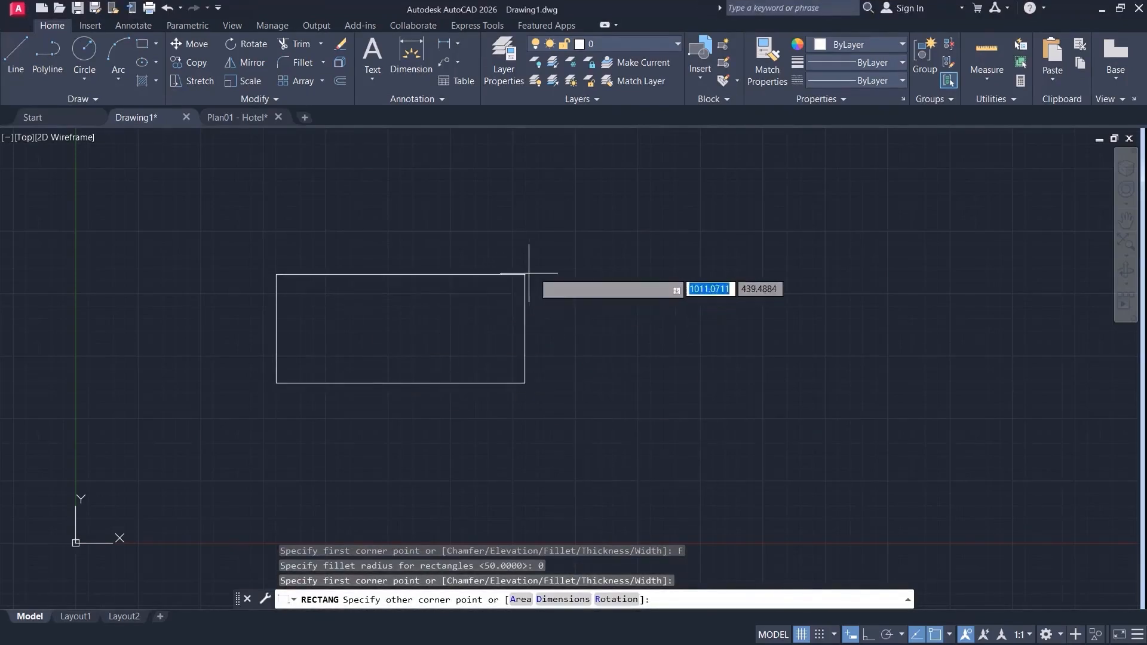
{"action": "left_click", "coordinate": [623, 198]}
Draw a small circle inside the rectangle, near its upper-left corner.
{"action": "middle_click_drag", "start_coordinate": [473, 299], "coordinate": [529, 382]}
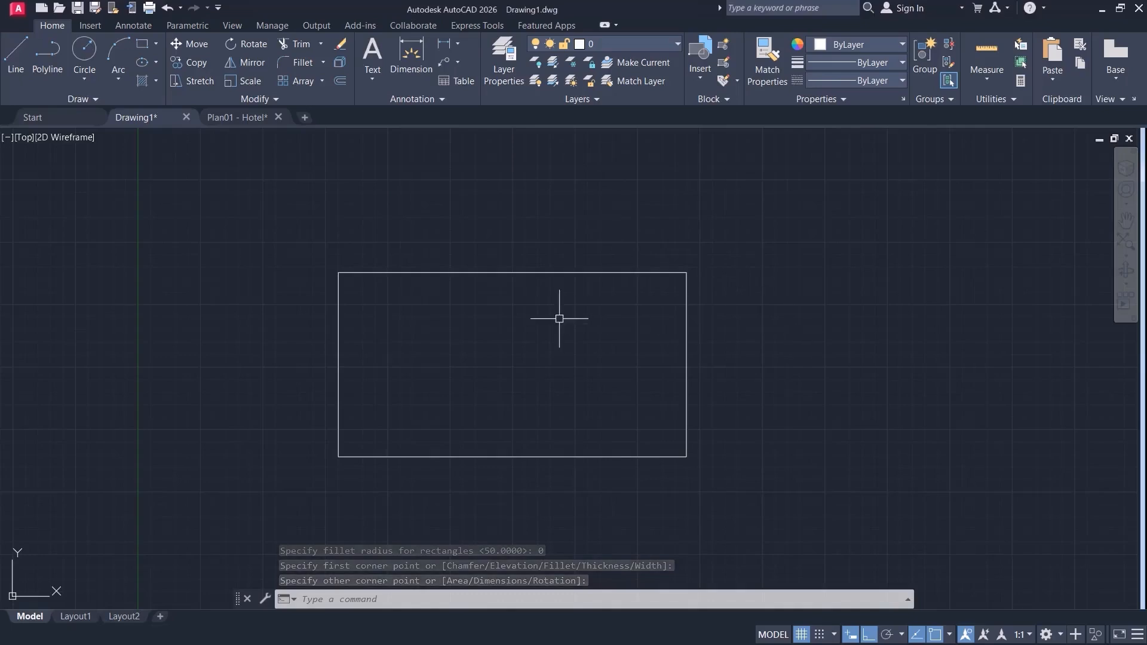
{"action": "middle_click_drag", "start_coordinate": [548, 331], "coordinate": [522, 330]}
{"action": "left_click", "coordinate": [80, 57]}
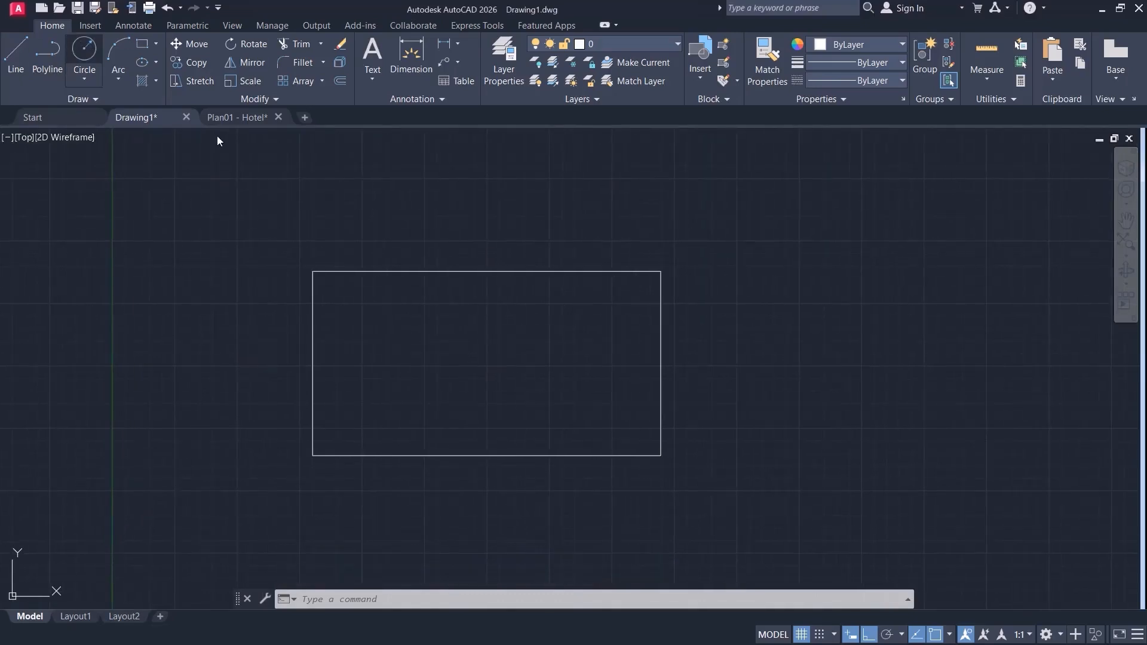
{"action": "left_click", "coordinate": [408, 314]}
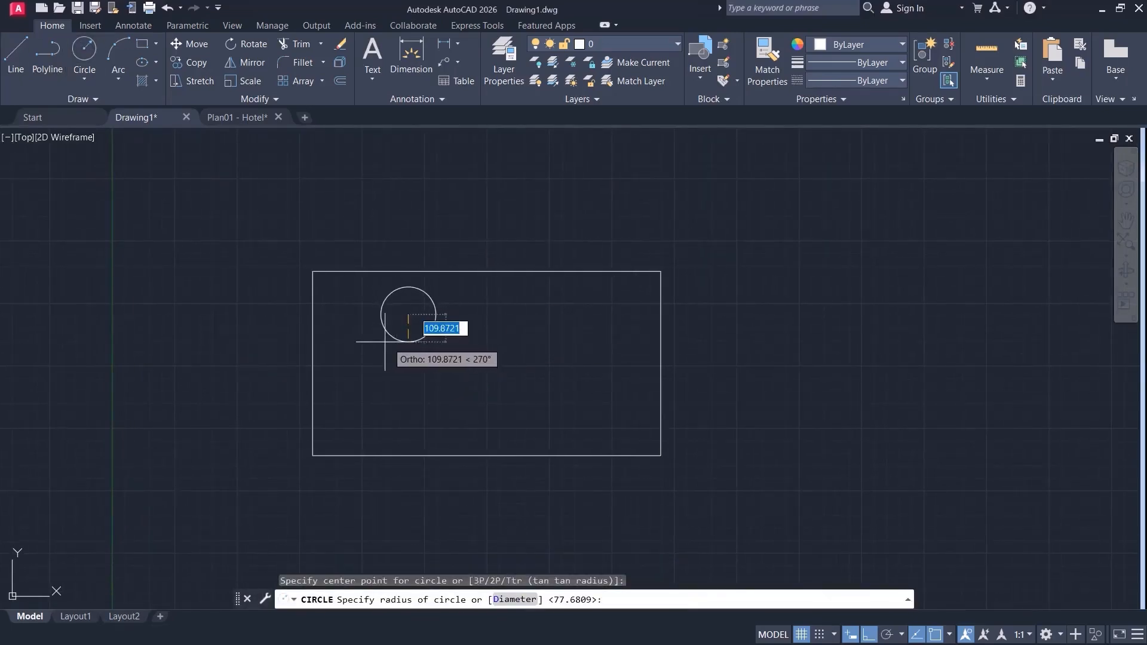
{"action": "left_click", "coordinate": [392, 347]}
Move the circle down and to the left by its center, with Ortho off, to about mid-height in the rectangle.
{"action": "left_click", "coordinate": [191, 43]}
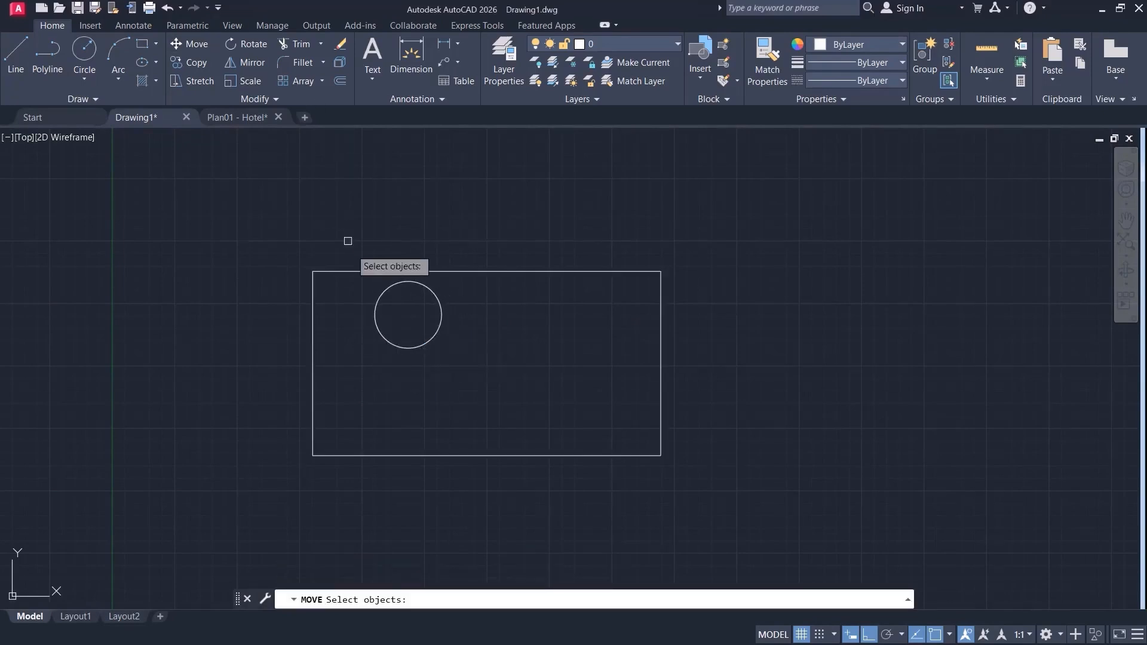
{"action": "left_click", "coordinate": [412, 307]}
{"action": "key", "text": "Return"}
{"action": "left_click", "coordinate": [408, 315]}
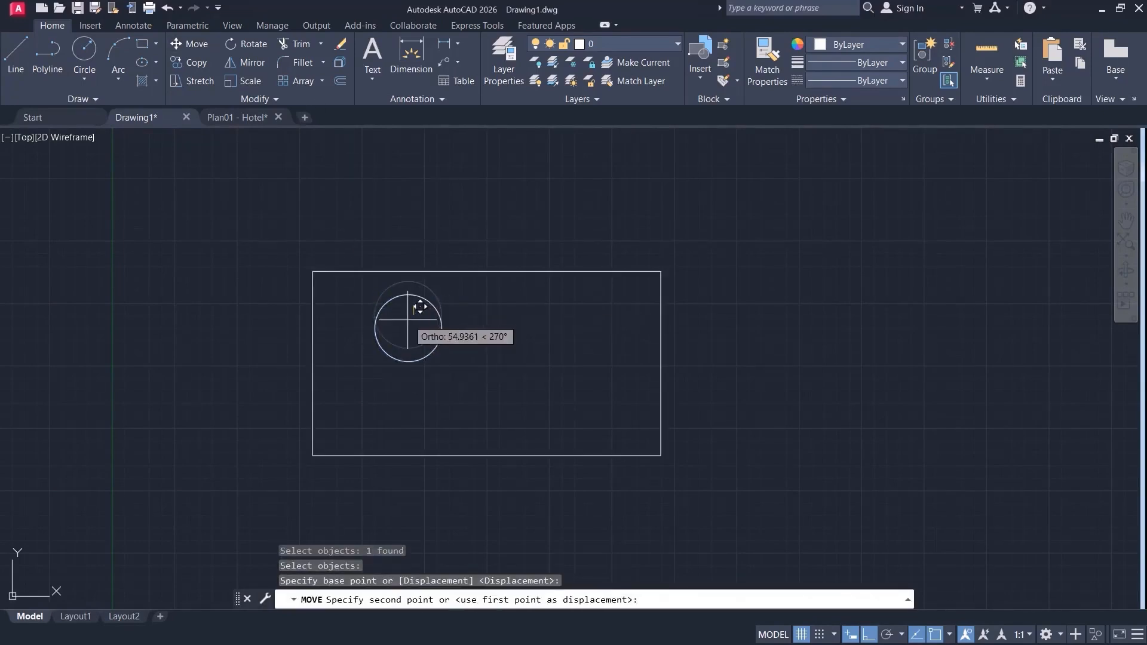
{"action": "key", "text": "F8"}
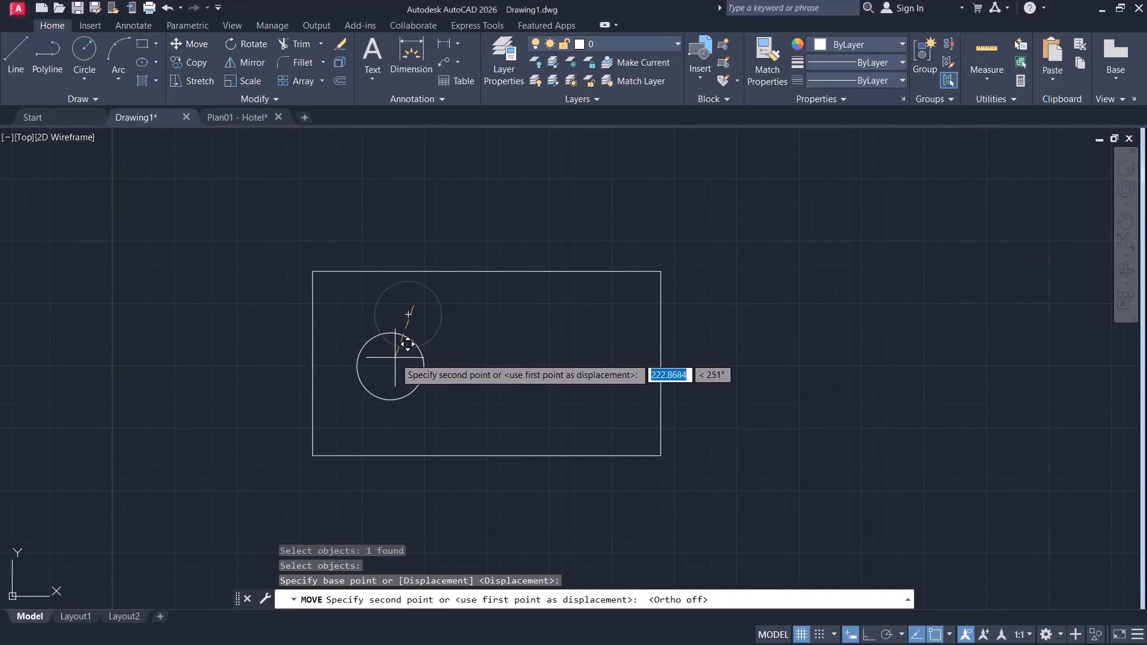
{"action": "left_click", "coordinate": [385, 353]}
Draw a narrow upright rectangle inside the large rectangle, close to its right edge.
{"action": "left_click", "coordinate": [142, 43]}
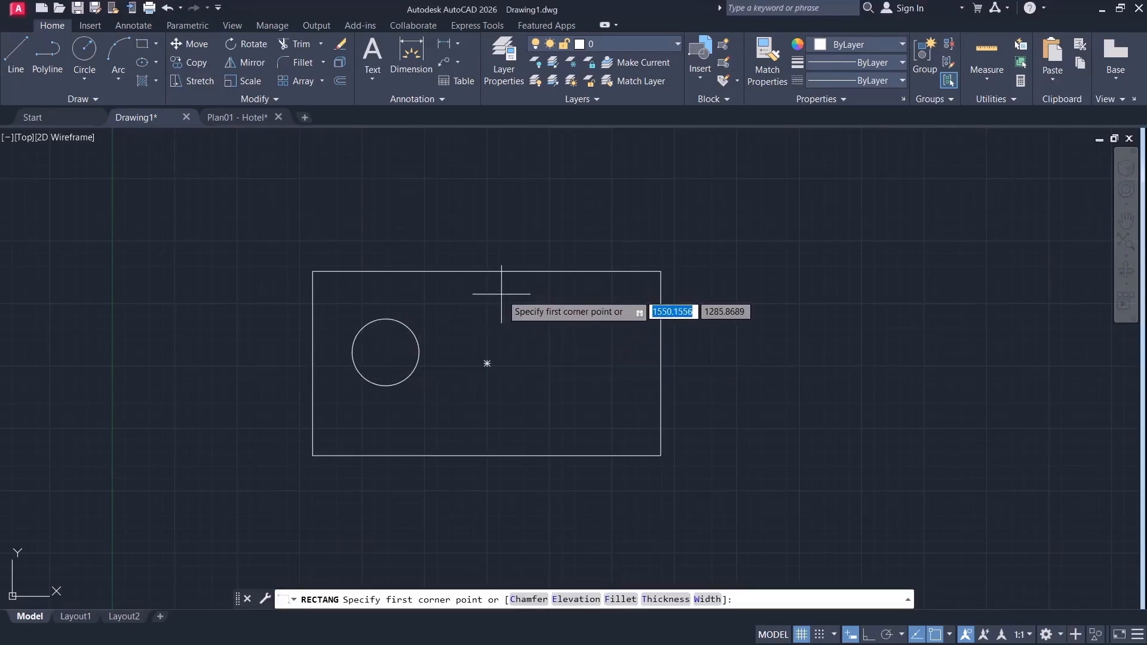
{"action": "left_click", "coordinate": [635, 298]}
{"action": "left_click", "coordinate": [590, 410]}
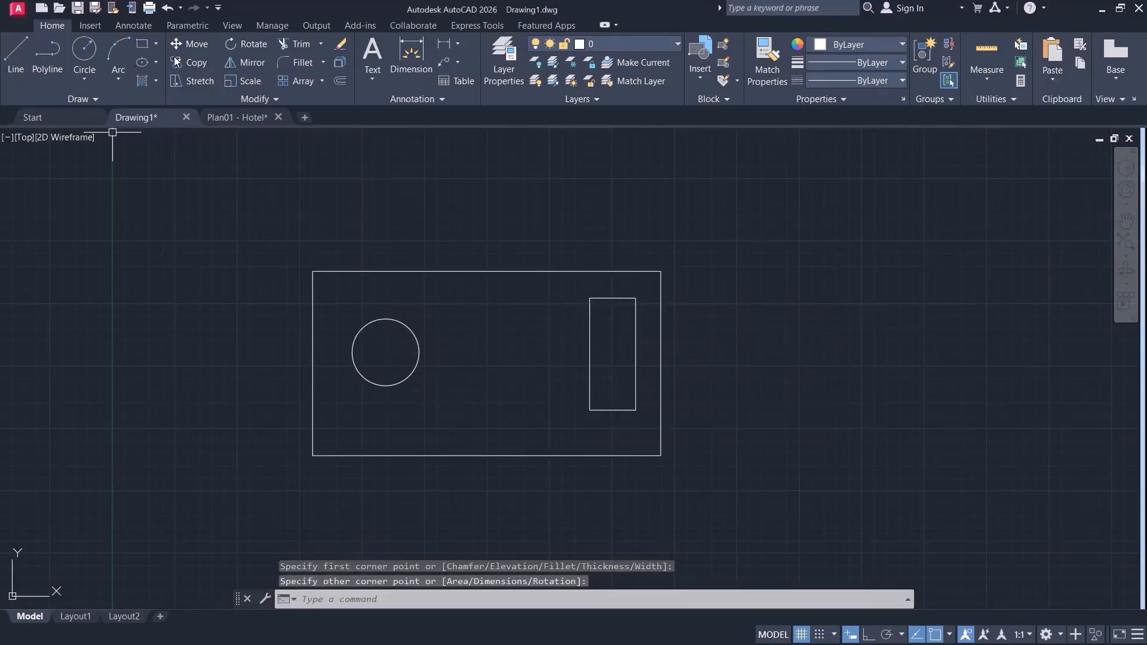
Draw a tilted ellipse by its center and axis endpoints, between the circle and the narrow rectangle.
{"action": "left_click", "coordinate": [143, 63]}
{"action": "left_click", "coordinate": [518, 317]}
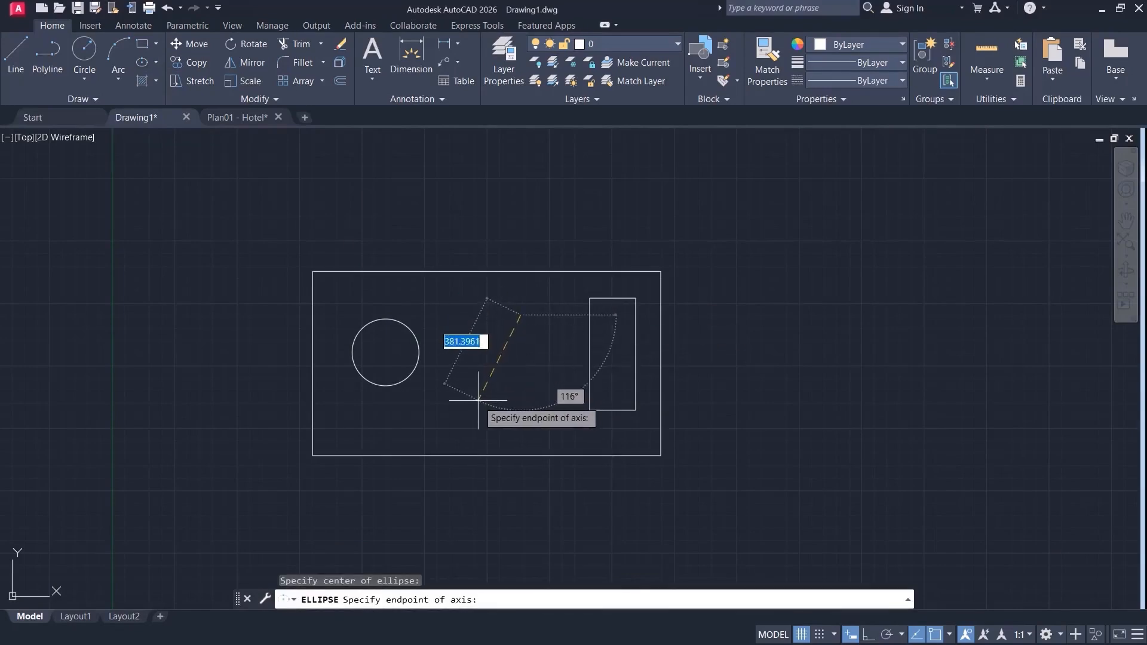
{"action": "left_click", "coordinate": [477, 398]}
{"action": "left_click", "coordinate": [501, 339]}
Shorten the ellipse's long axis and move the ellipse down until it fits inside the large rectangle.
{"action": "left_click", "coordinate": [577, 207]}
{"action": "left_click", "coordinate": [548, 243]}
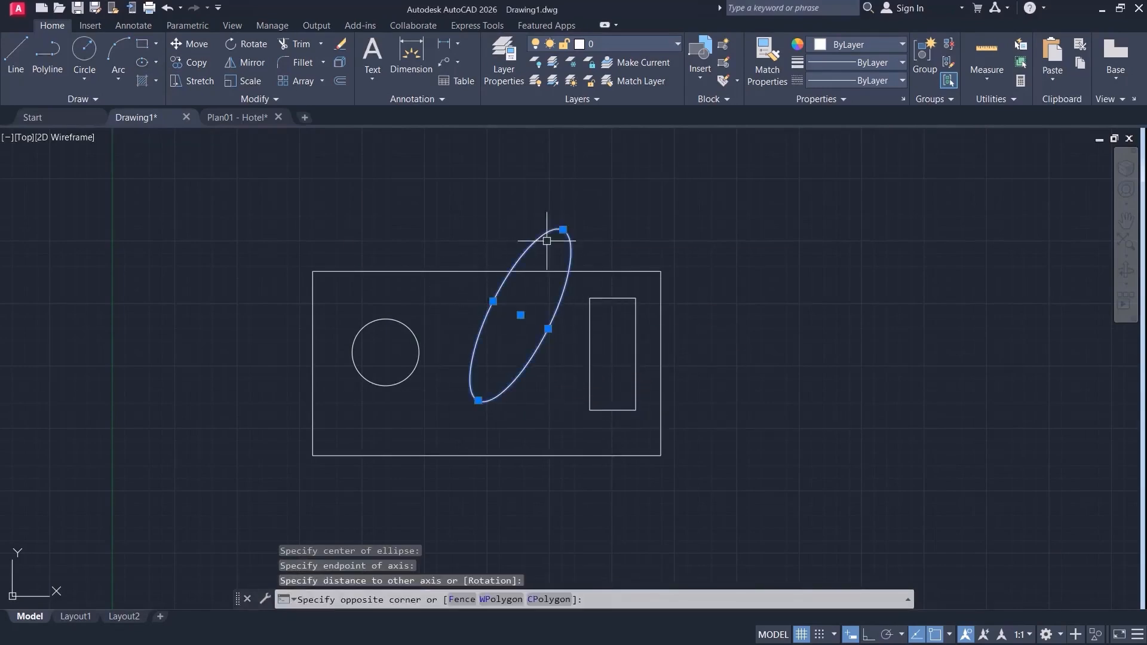
{"action": "left_click", "coordinate": [563, 230]}
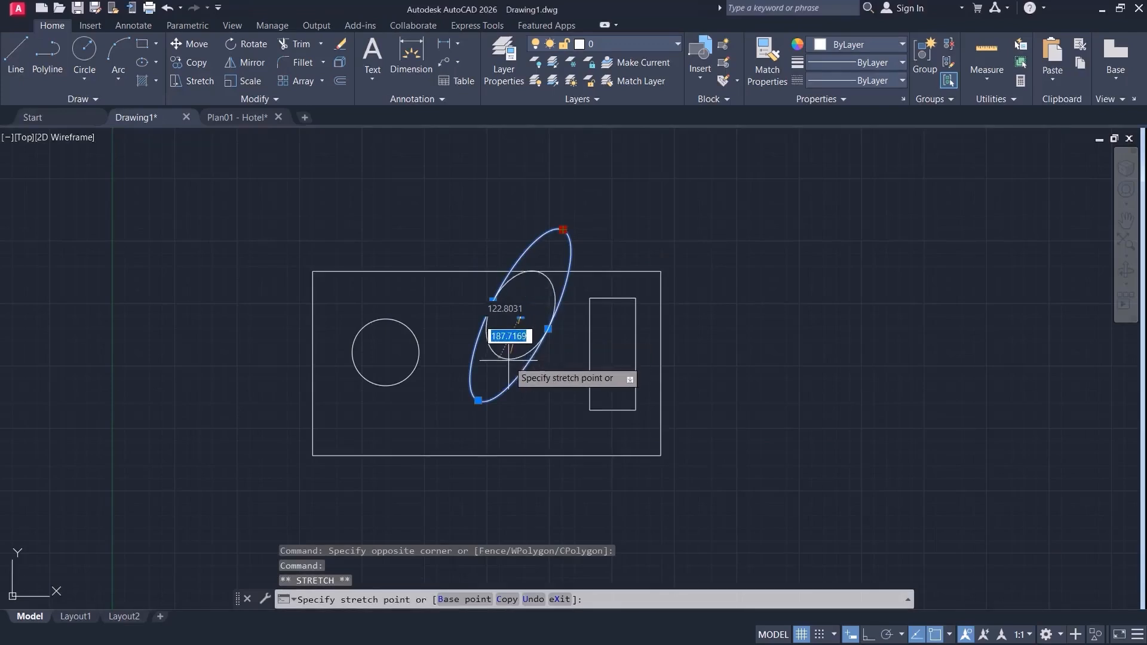
{"action": "left_click", "coordinate": [525, 368]}
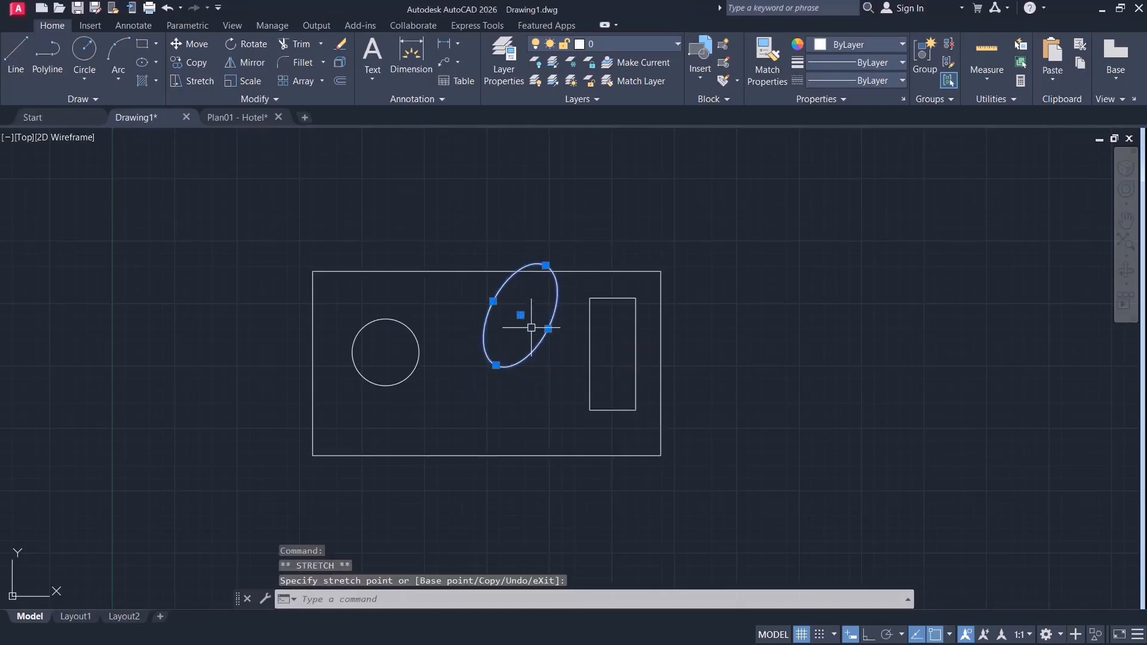
{"action": "left_click", "coordinate": [496, 365]}
{"action": "key", "text": "Escape"}
{"action": "middle_click_drag", "start_coordinate": [706, 358], "coordinate": [619, 360]}
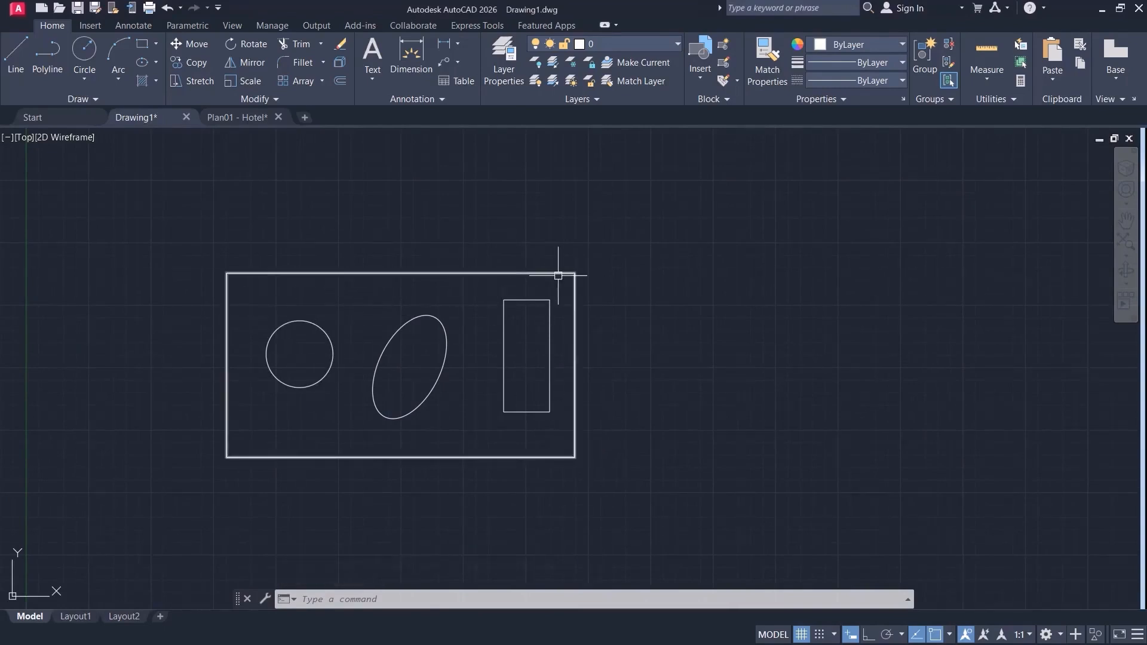
Switch to the Plan01 - Hotel drawing and examine the tile hatches in the washrooms marked 7.
{"action": "left_click", "coordinate": [239, 118]}
{"action": "scroll", "coordinate": [418, 281], "scroll_direction": "down", "scroll_amount": 3}
{"action": "middle_click_drag", "start_coordinate": [448, 248], "coordinate": [359, 335]}
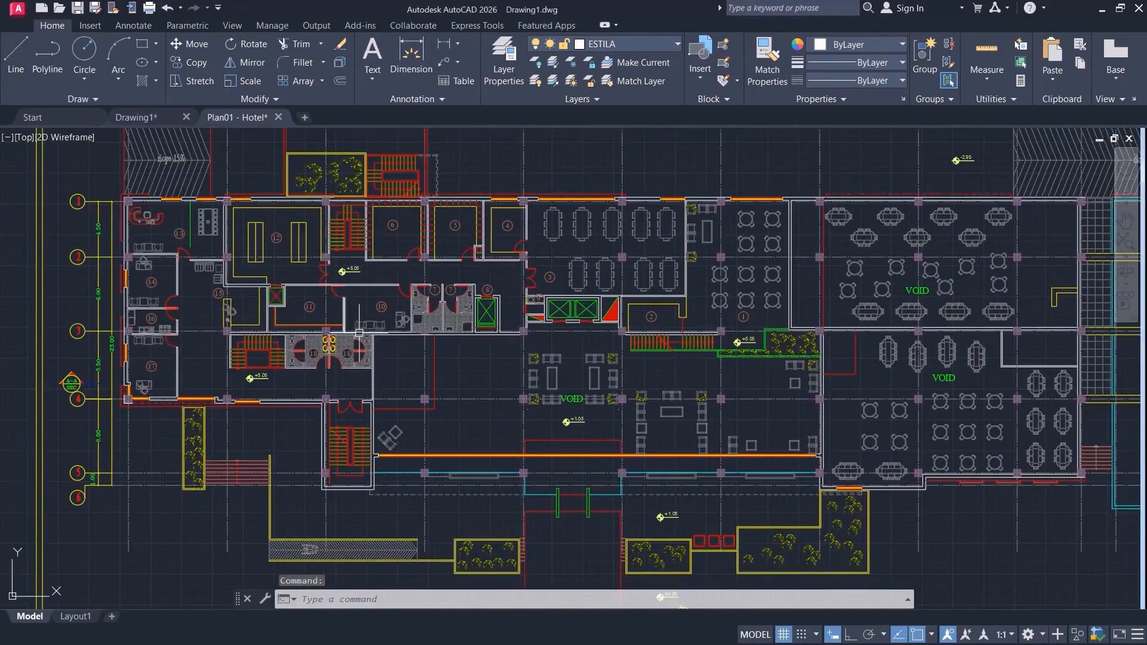
{"action": "scroll", "coordinate": [468, 366], "scroll_direction": "up", "scroll_amount": 2}
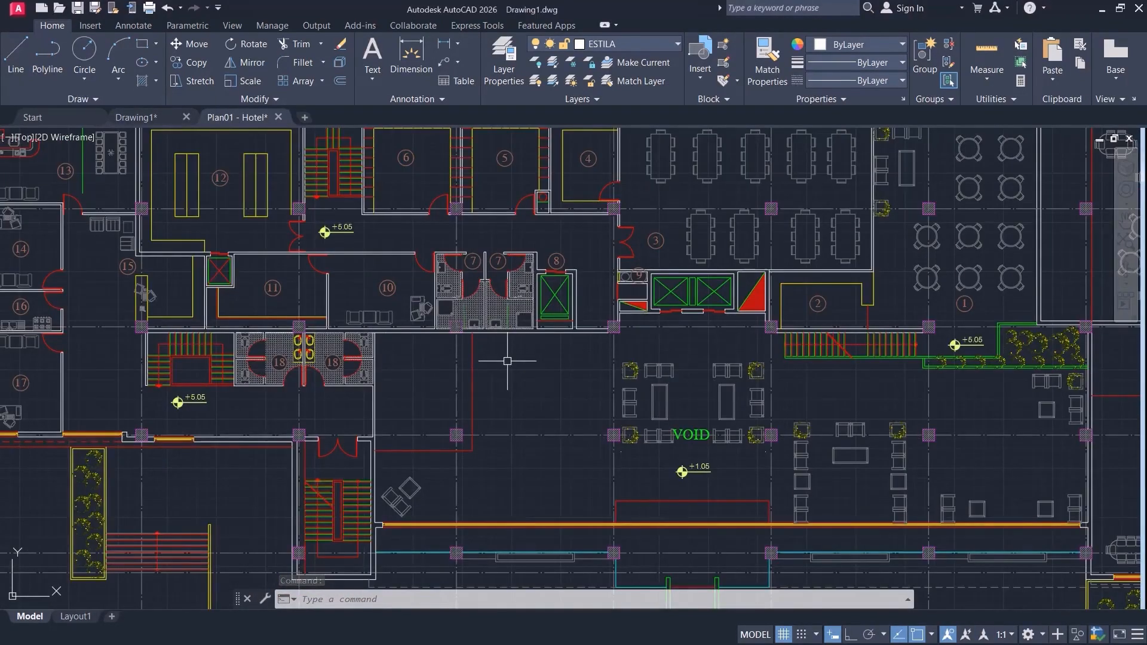
{"action": "scroll", "coordinate": [507, 280], "scroll_direction": "up", "scroll_amount": 5}
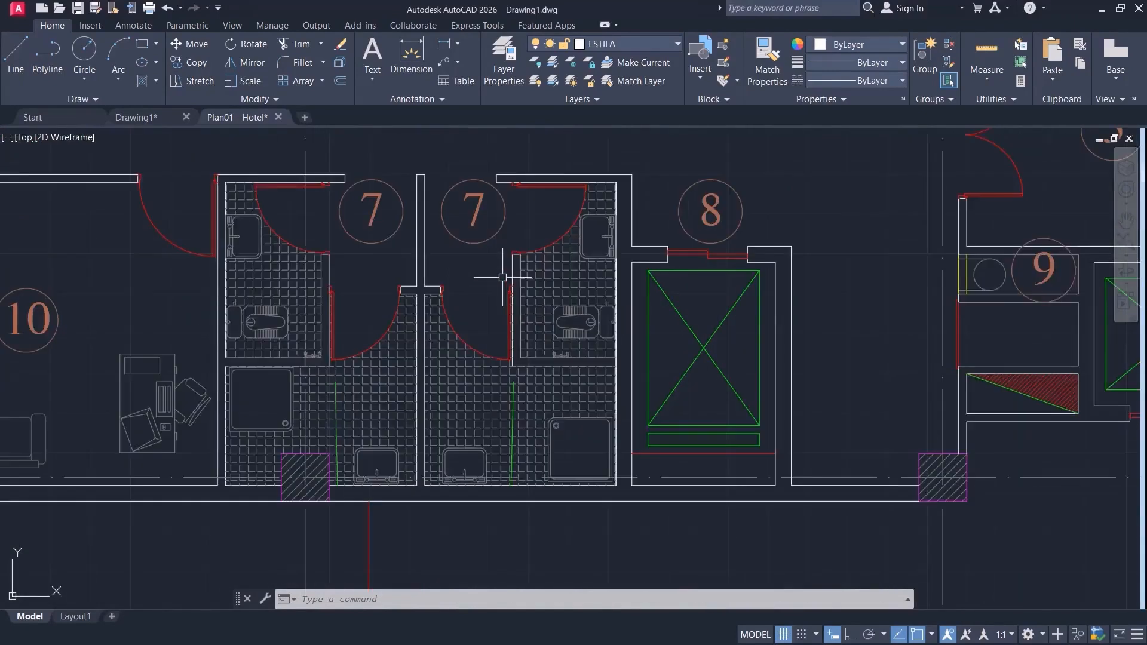
{"action": "middle_click_drag", "start_coordinate": [472, 573], "coordinate": [540, 555]}
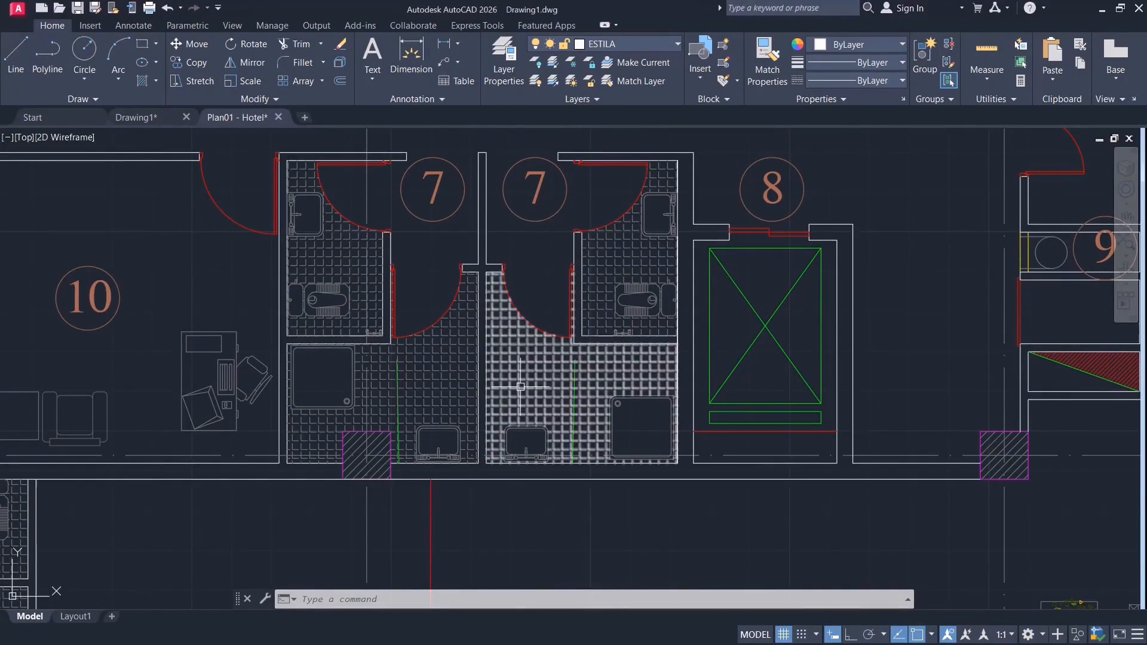
Delete the large tile hatch in the right-hand washroom 7 and undo the deletion.
{"action": "mouse_move", "coordinate": [618, 255]}
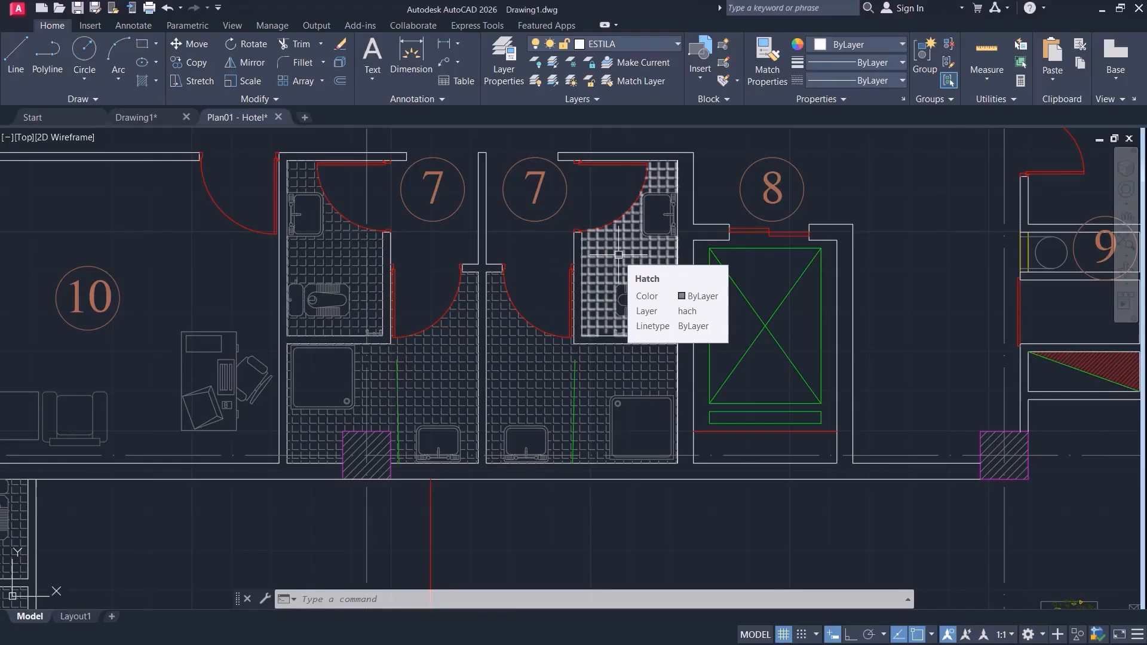
{"action": "left_click", "coordinate": [529, 382]}
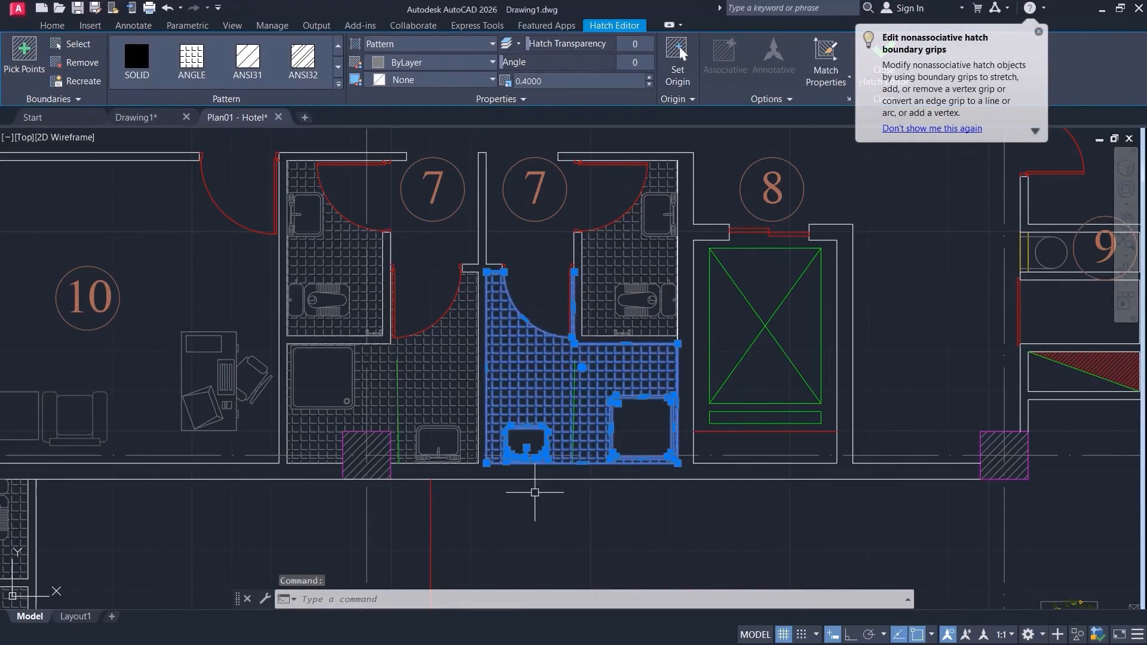
{"action": "key", "text": "Delete"}
{"action": "key", "text": "ctrl+z"}
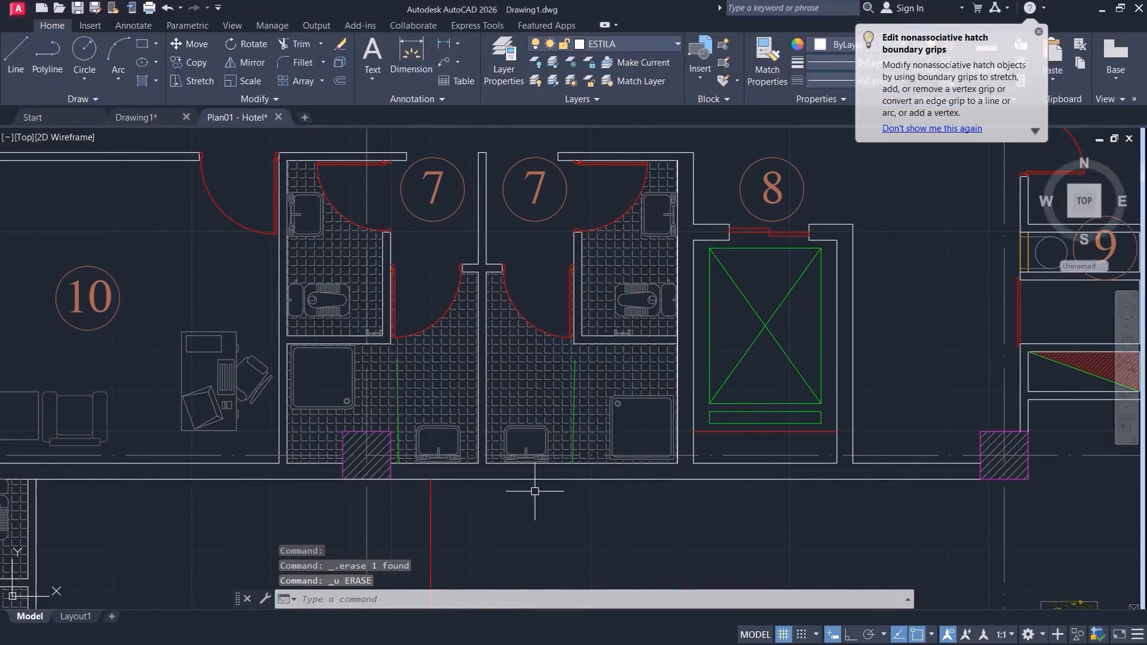
Try shifting the right-hand washroom's tile hatch by its center grip, undo the grip edit and deselect the hatch.
{"action": "left_click", "coordinate": [578, 370]}
{"action": "left_click", "coordinate": [581, 366]}
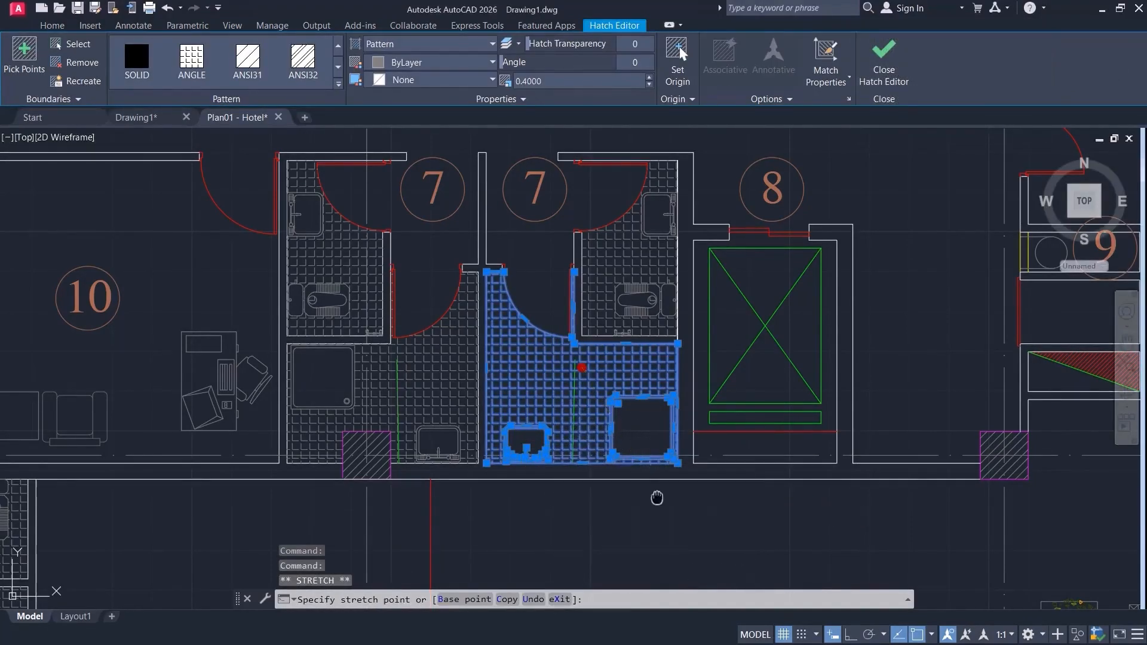
{"action": "middle_click_drag", "start_coordinate": [655, 496], "coordinate": [620, 306]}
{"action": "left_click", "coordinate": [612, 404]}
{"action": "key", "text": "ctrl+z"}
{"action": "key", "text": "Escape"}
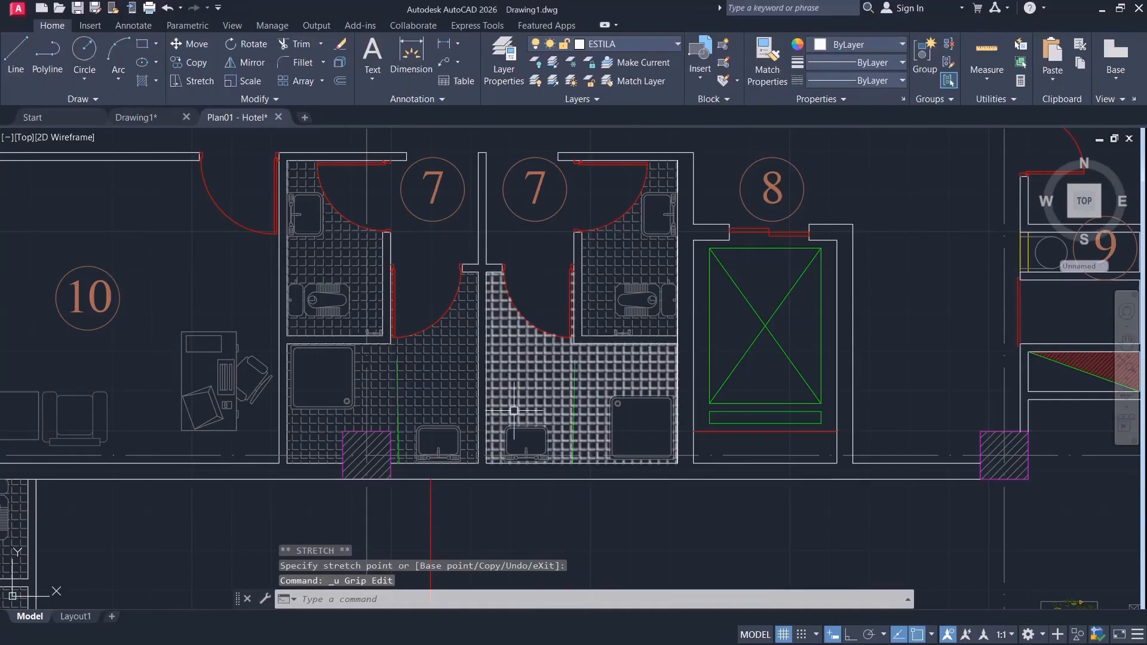
Return to Drawing1 and hatch the large rectangle around its circle, ellipse and inner rectangle with the ANGLE pattern at scale 1.
{"action": "left_click", "coordinate": [146, 118]}
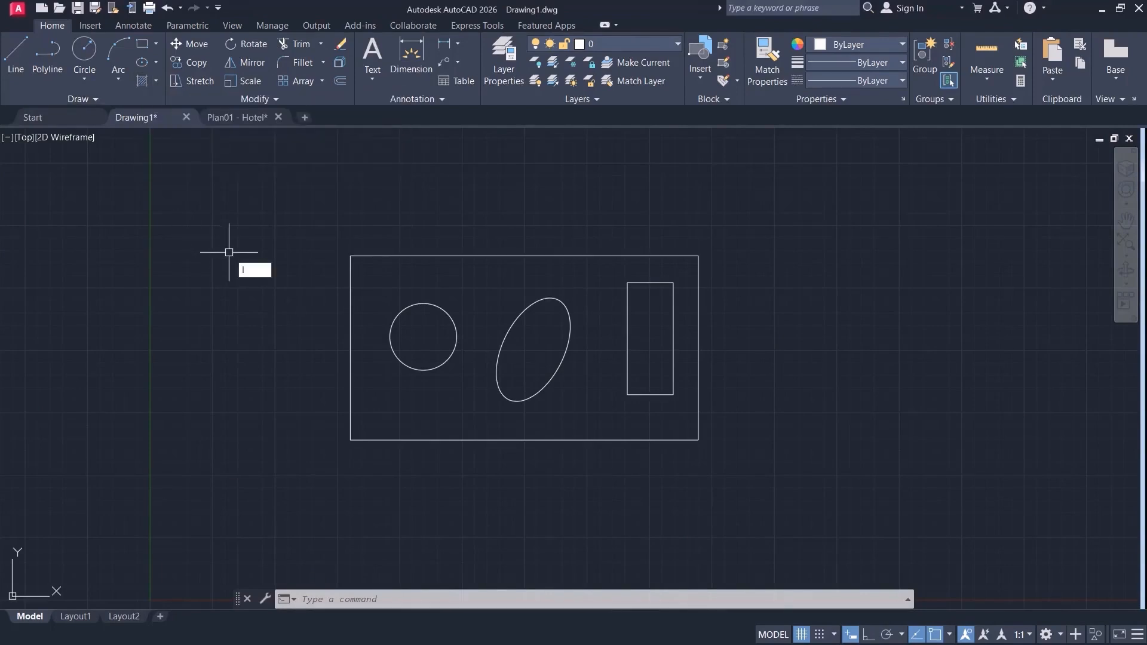
{"action": "key", "text": "Return"}
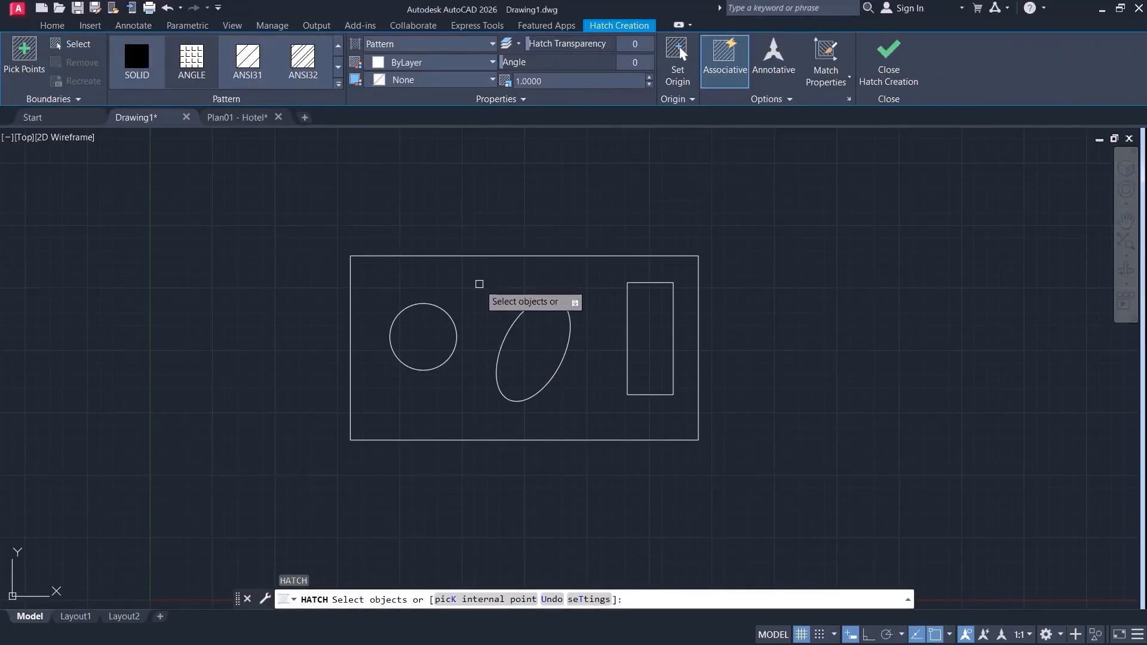
{"action": "left_click", "coordinate": [24, 56]}
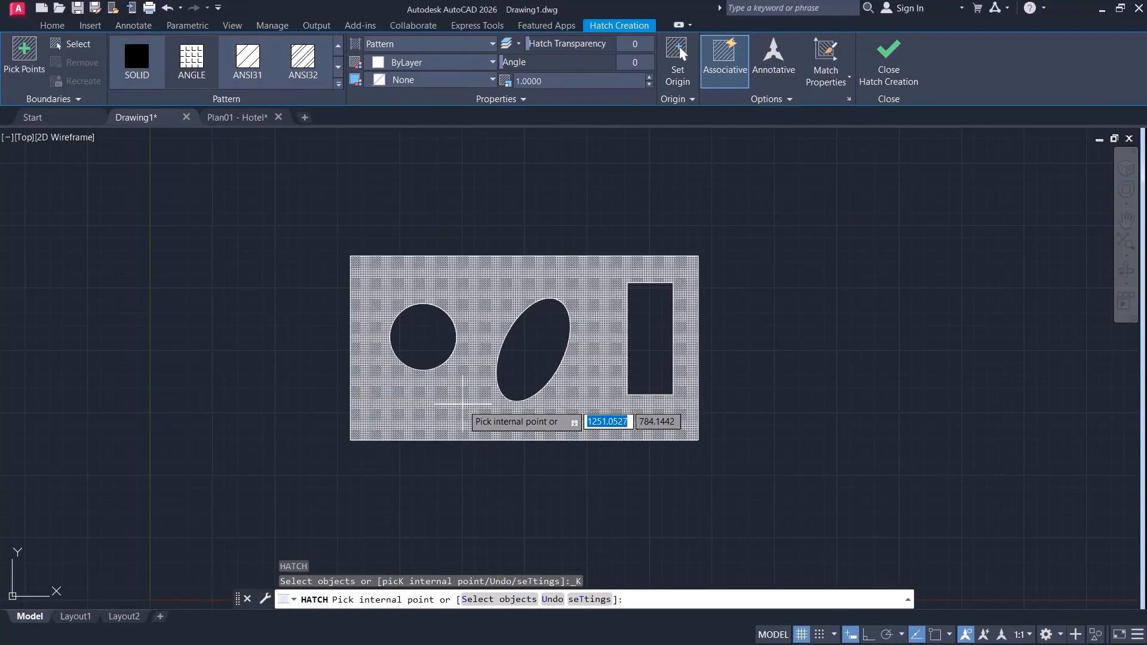
{"action": "left_click", "coordinate": [462, 405]}
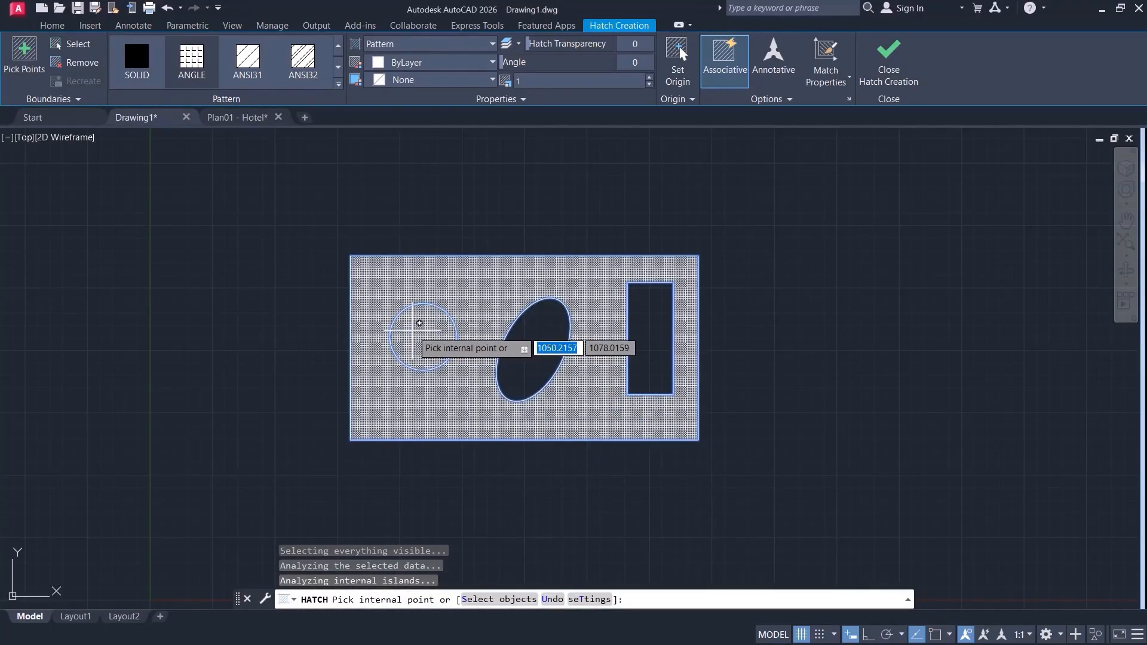
{"action": "left_click", "coordinate": [651, 321]}
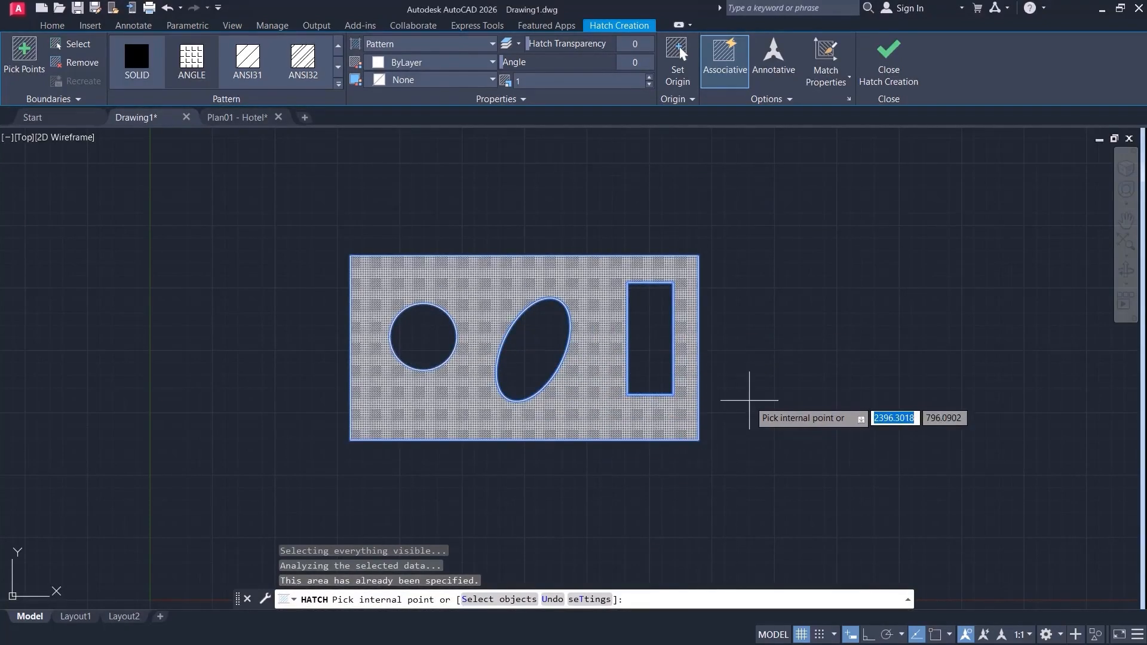
{"action": "key", "text": "Return"}
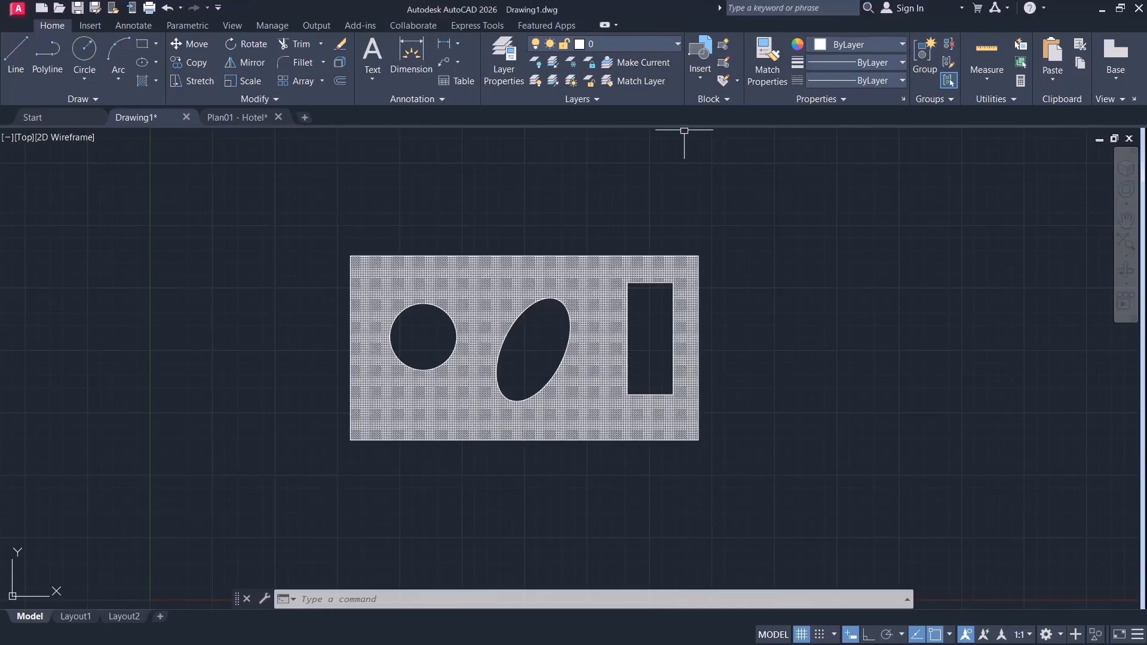
Select the large rectangle's hatch to view its editing options and deselect it.
{"action": "left_click", "coordinate": [473, 261]}
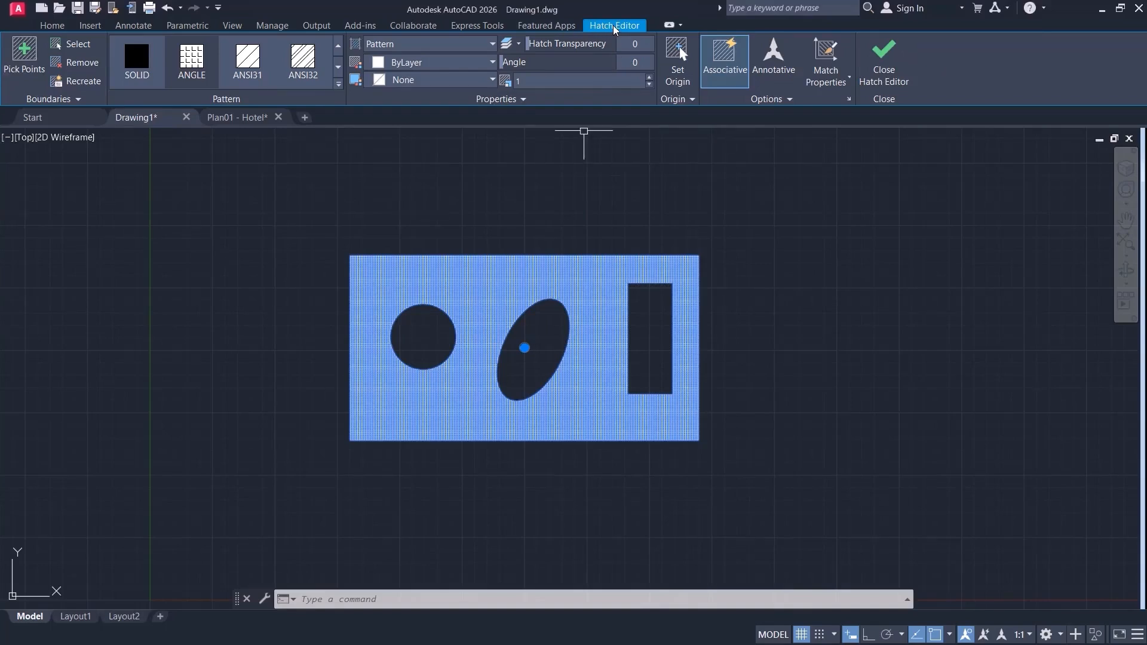
{"action": "key", "text": "Escape"}
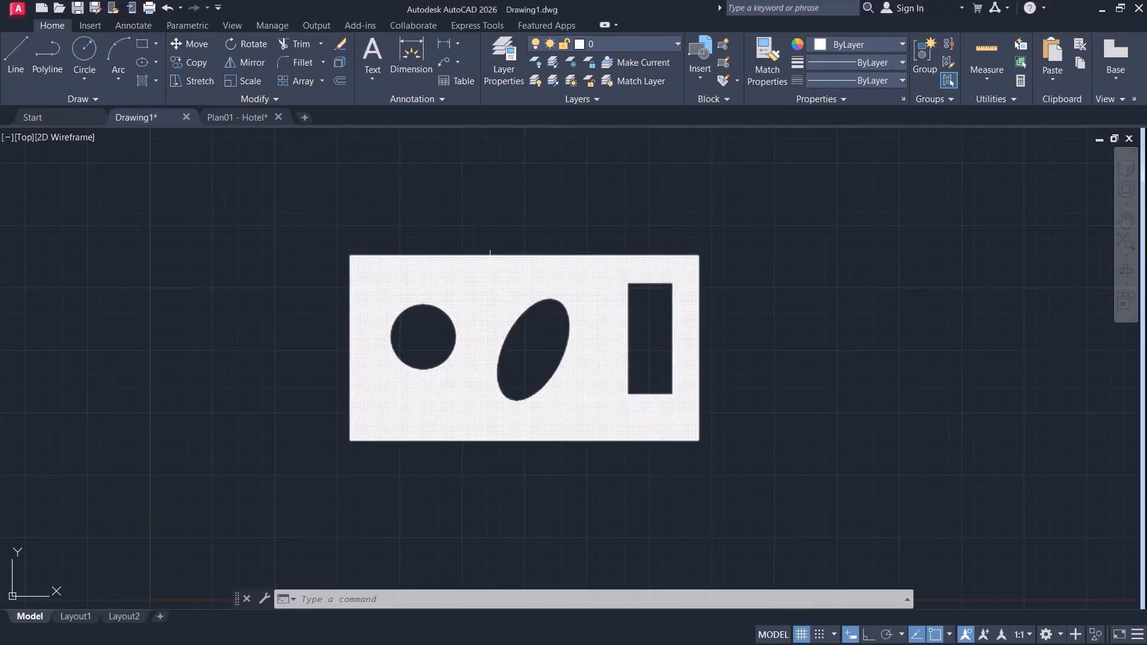
{"action": "left_click", "coordinate": [488, 284]}
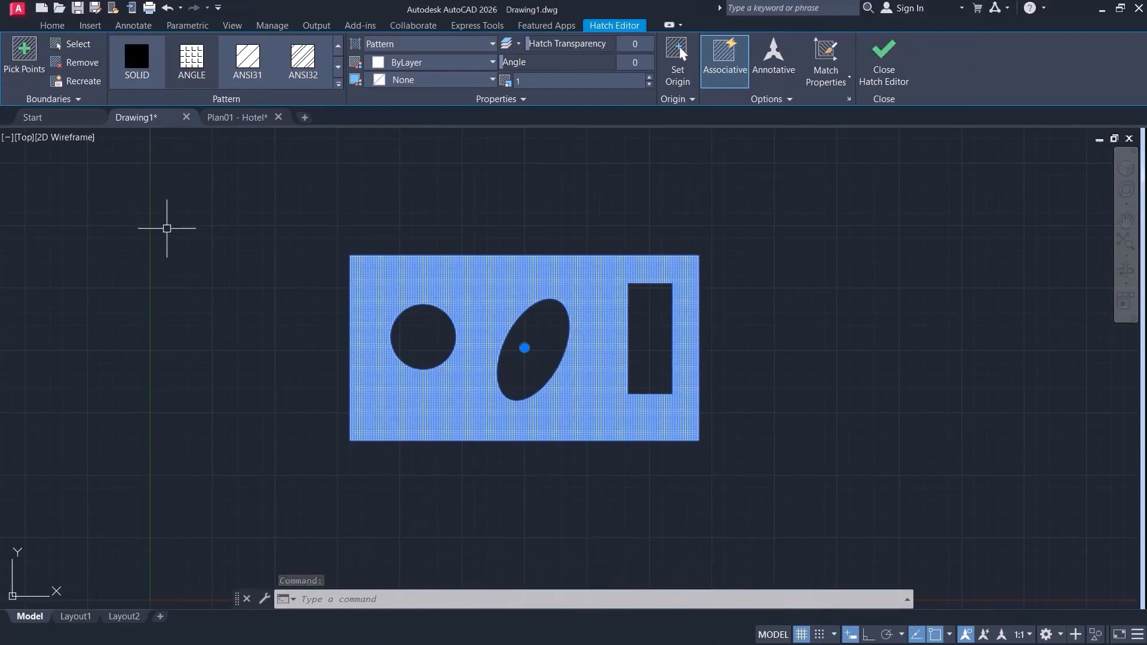
{"action": "key", "text": "Escape"}
{"action": "key", "text": "Escape"}
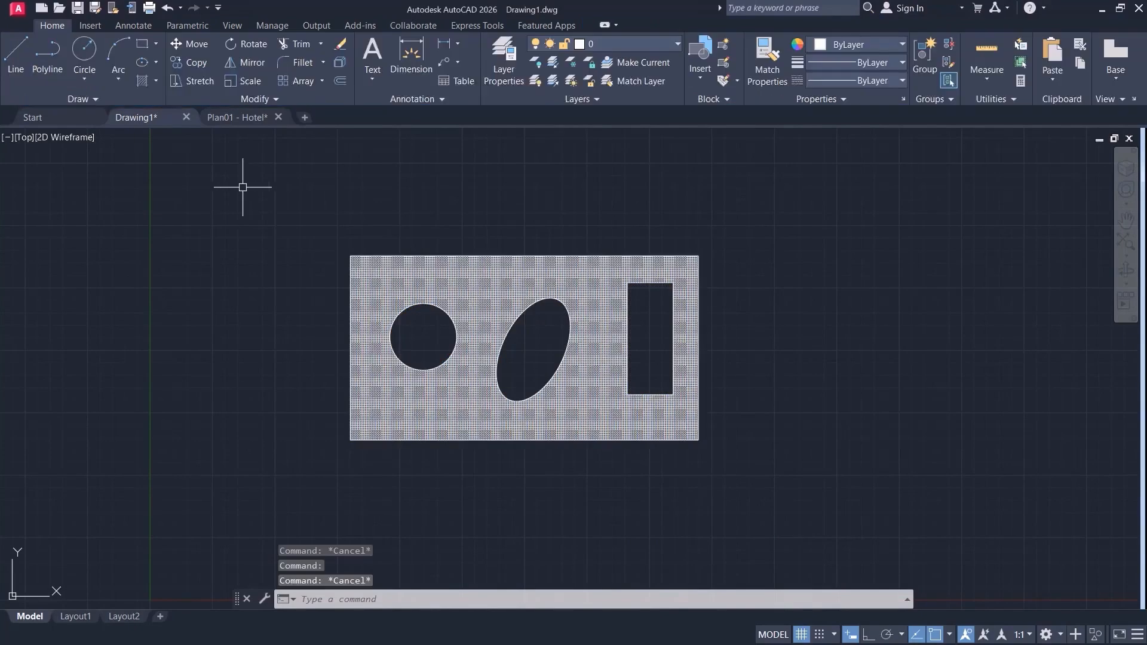
Draw a small separate rectangle up and to the right of the hatched one and add it to the existing hatch's boundaries.
{"action": "left_click", "coordinate": [146, 48]}
{"action": "left_click", "coordinate": [934, 217]}
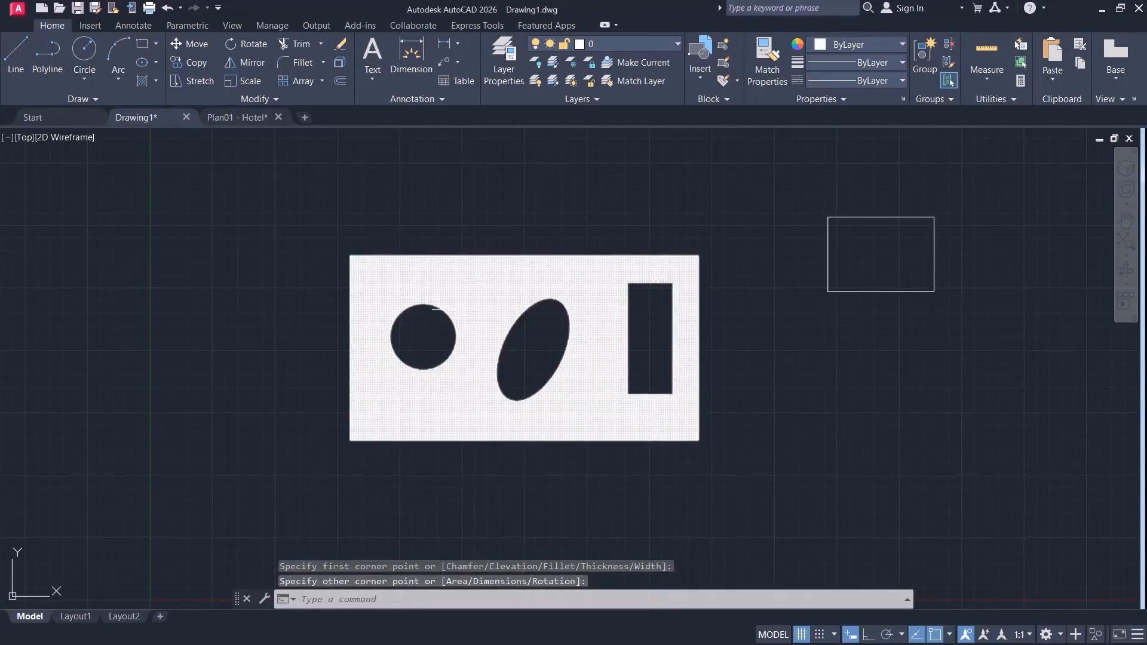
{"action": "left_click", "coordinate": [370, 293]}
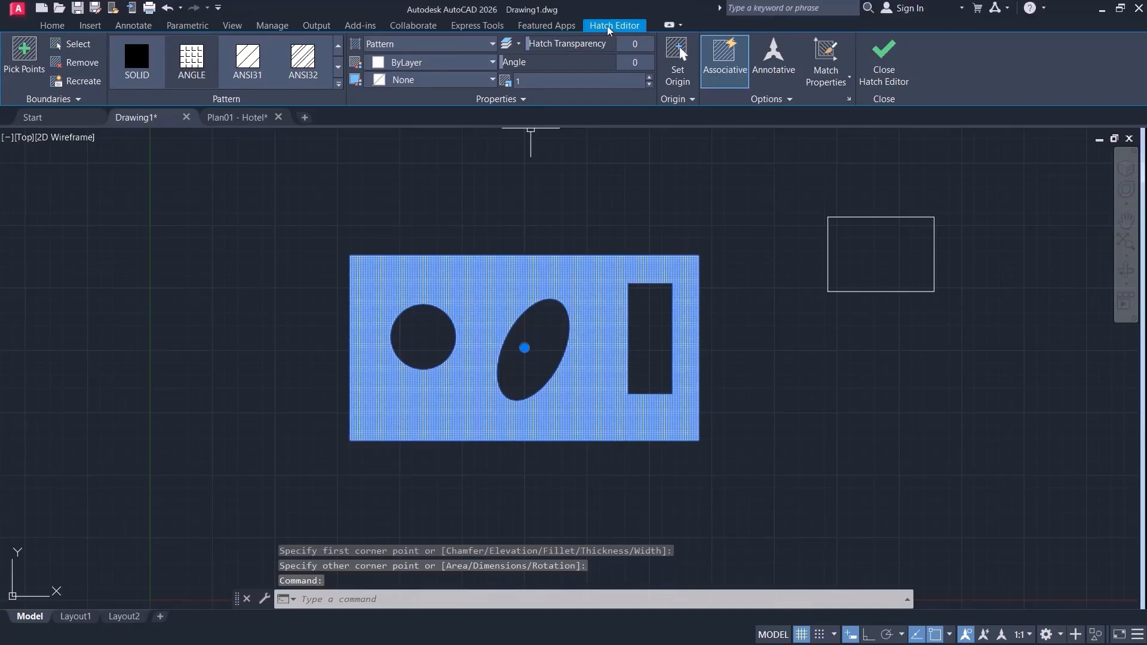
{"action": "left_click", "coordinate": [74, 43]}
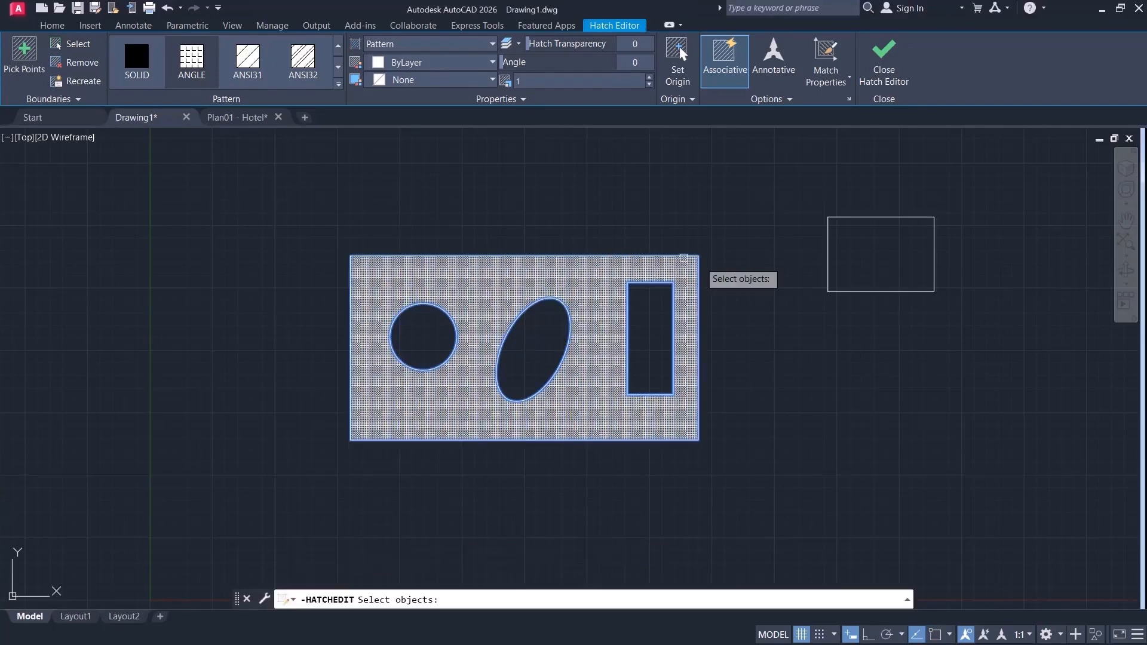
{"action": "left_click", "coordinate": [827, 242]}
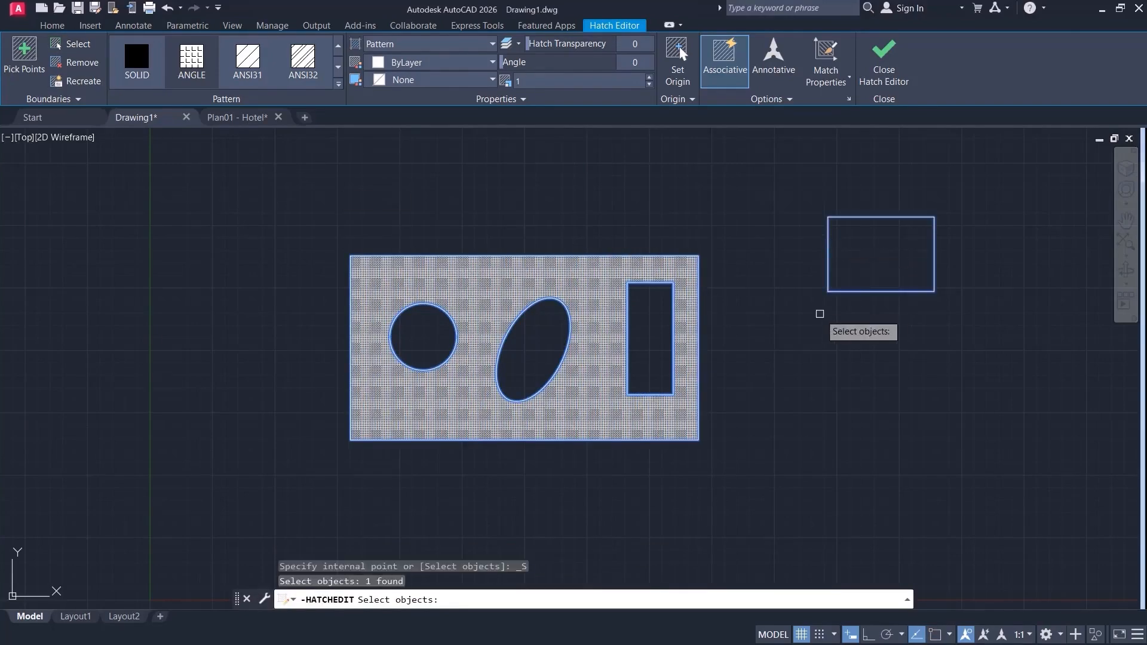
{"action": "key", "text": "Return"}
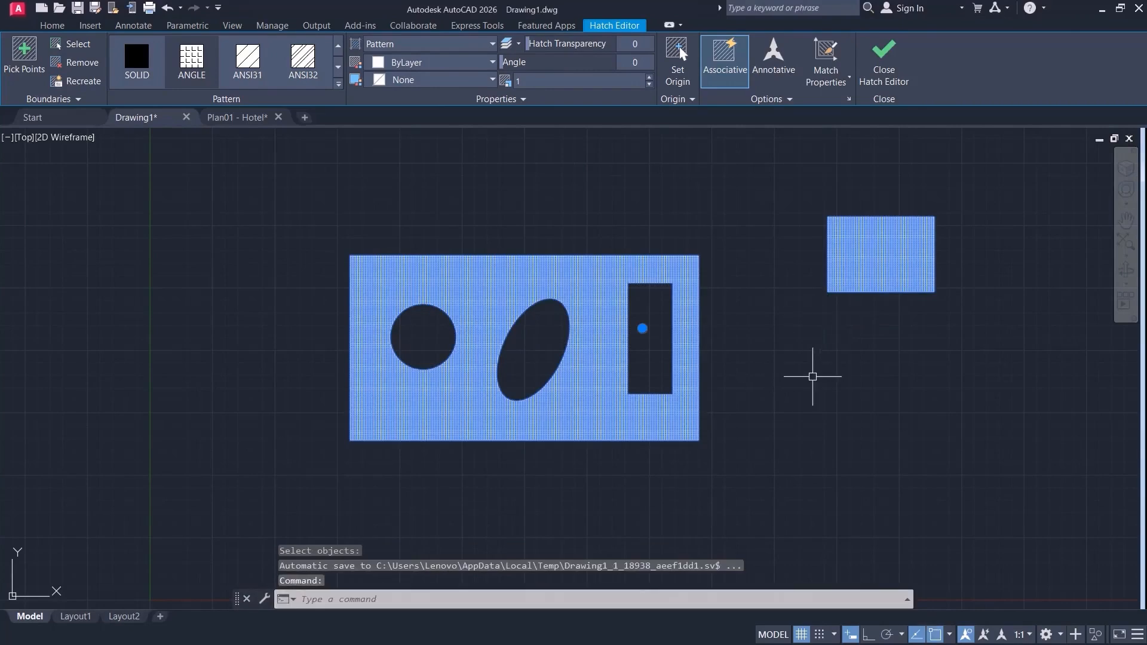
{"action": "left_click", "coordinate": [883, 62]}
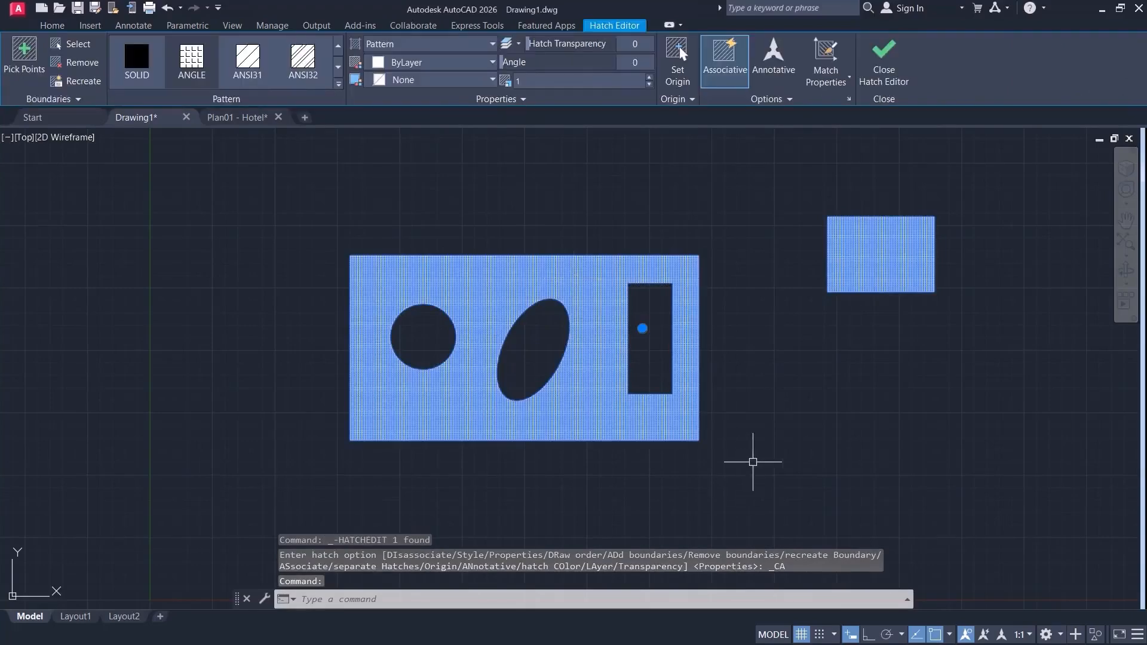
Try moving the combined hatch off its boundaries by its center grip, undo the grip edit and deselect the hatch.
{"action": "middle_click_drag", "start_coordinate": [813, 388], "coordinate": [633, 333]}
{"action": "scroll", "coordinate": [583, 323], "scroll_direction": "down", "scroll_amount": 2}
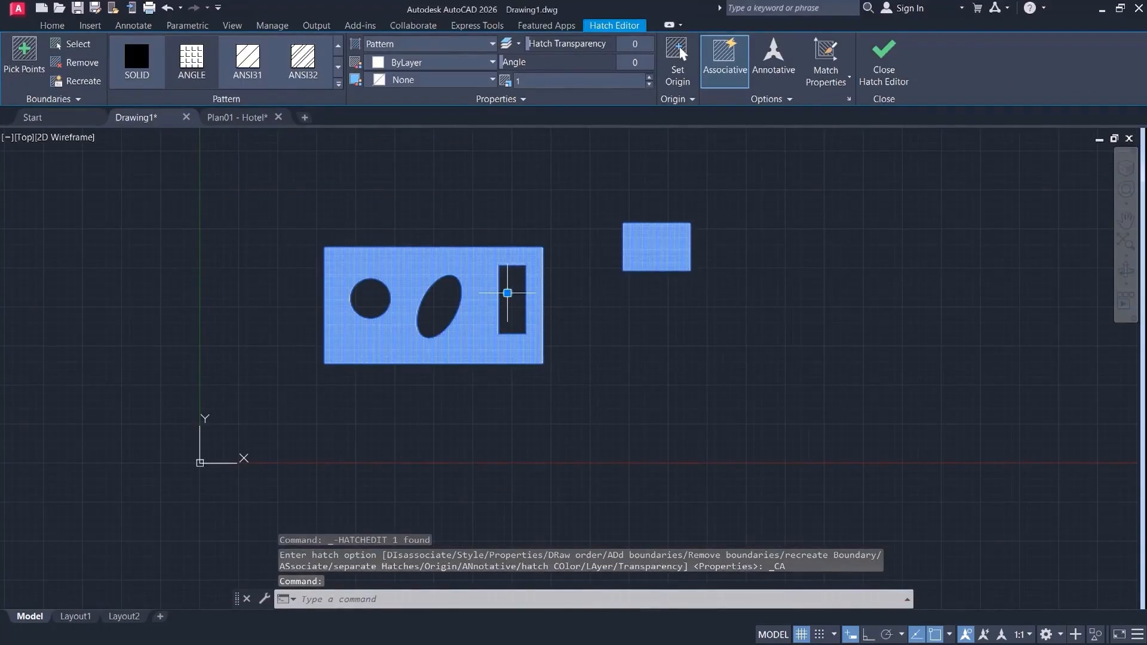
{"action": "left_click", "coordinate": [512, 300]}
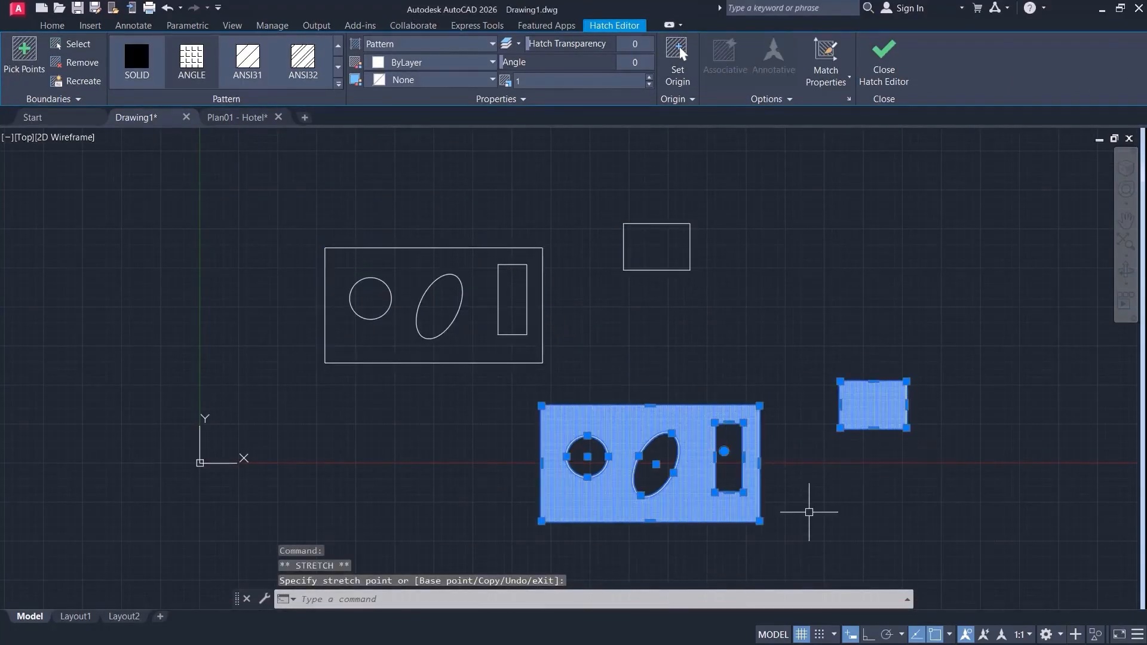
{"action": "key", "text": "ctrl+z"}
{"action": "key", "text": "Escape"}
{"action": "scroll", "coordinate": [616, 293], "scroll_direction": "up", "scroll_amount": 2}
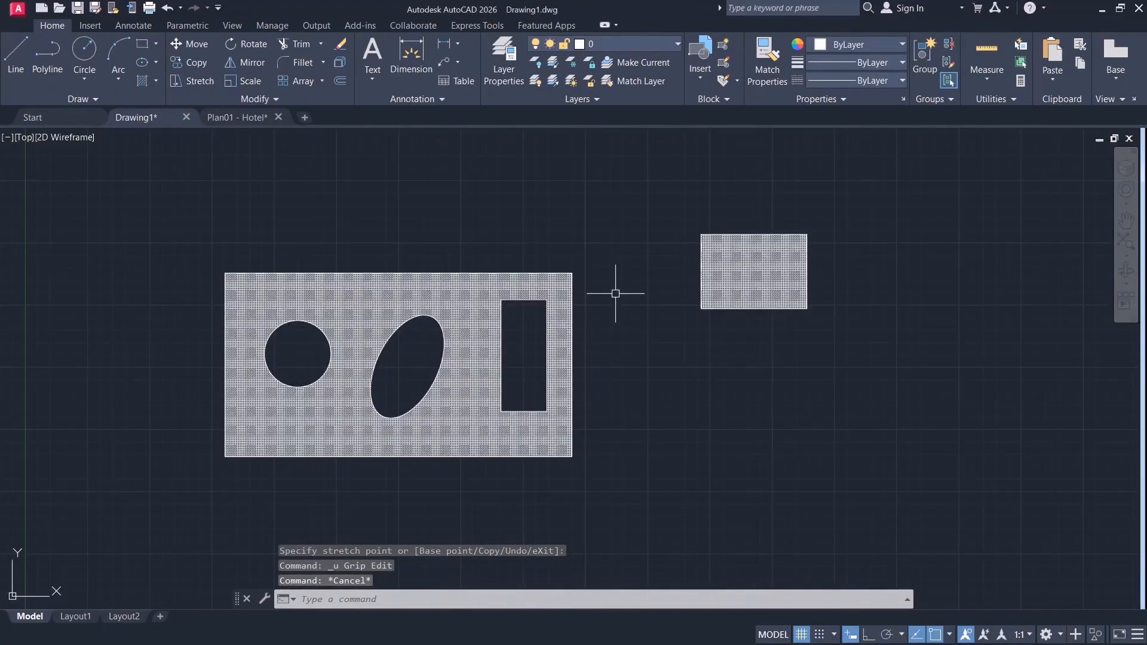
{"action": "scroll", "coordinate": [616, 295], "scroll_direction": "up", "scroll_amount": 2}
{"action": "scroll", "coordinate": [615, 294], "scroll_direction": "down", "scroll_amount": 2}
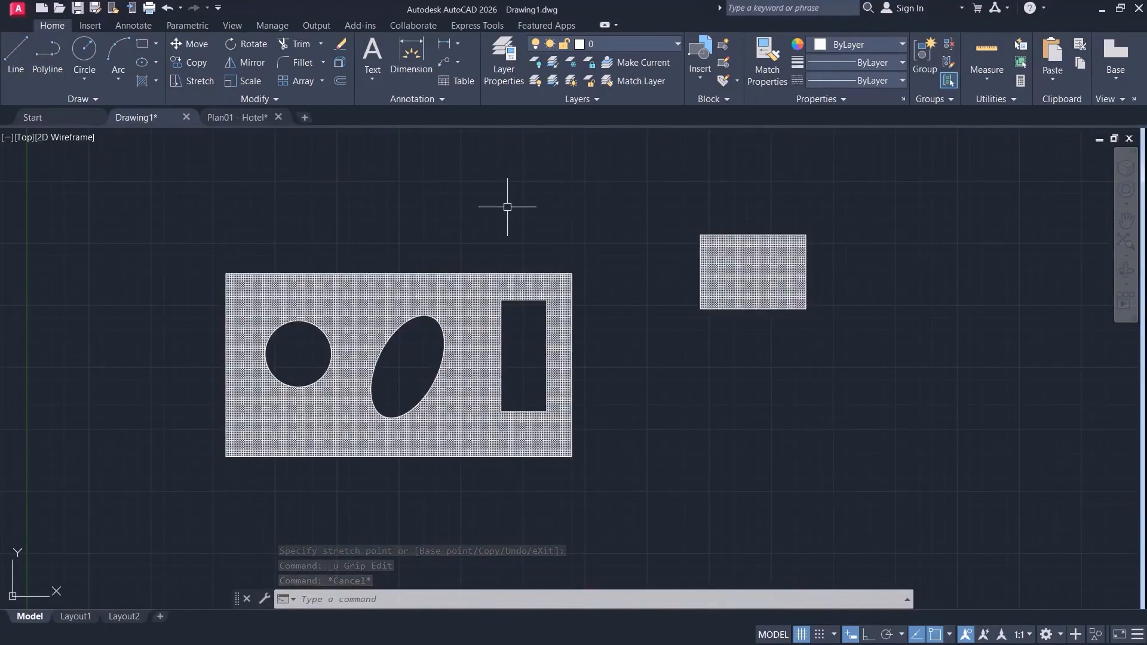
Set the combined hatch's pattern scale to 5.
{"action": "left_click", "coordinate": [449, 300]}
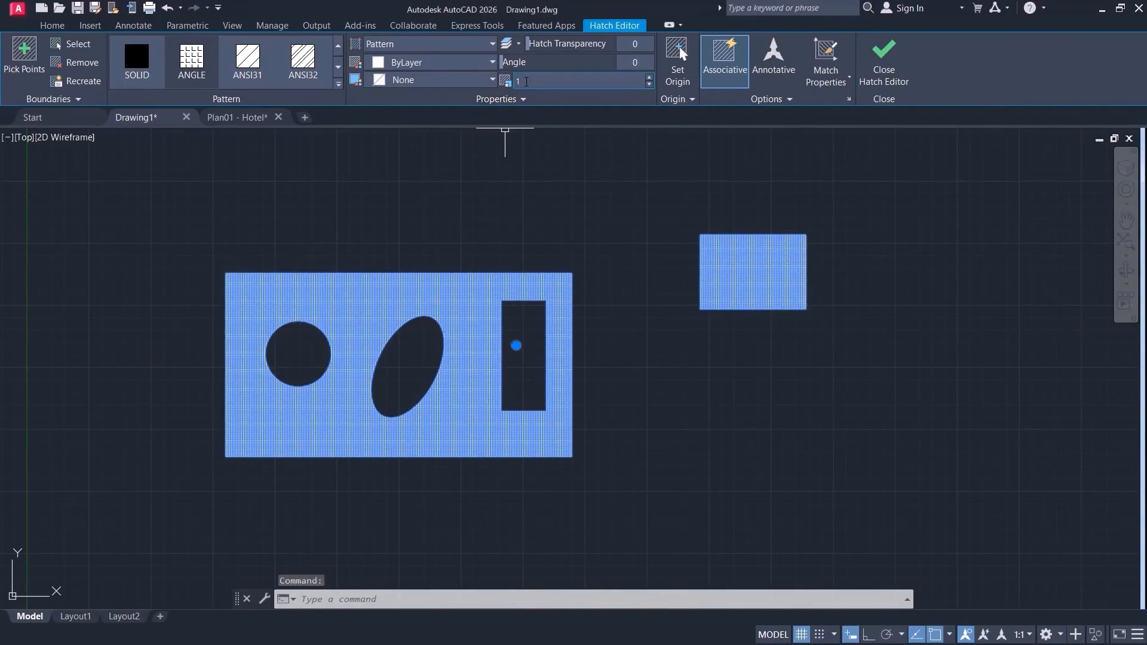
{"action": "left_click_drag", "start_coordinate": [547, 69], "coordinate": [496, 71]}
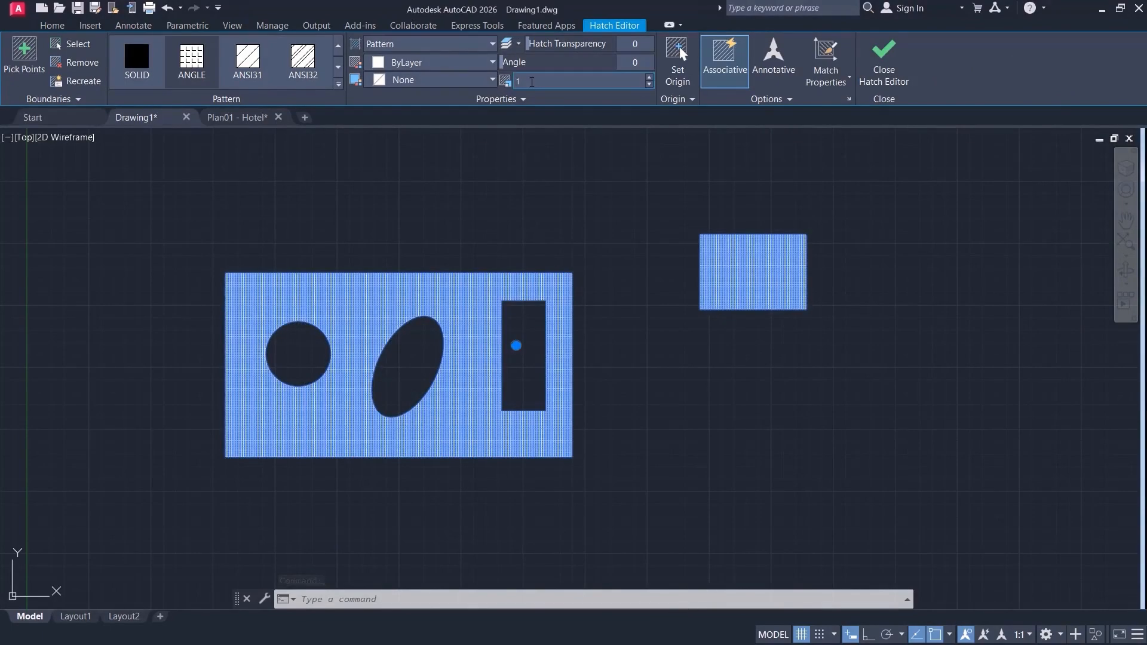
{"action": "type", "text": "5"}
{"action": "key", "text": "Return"}
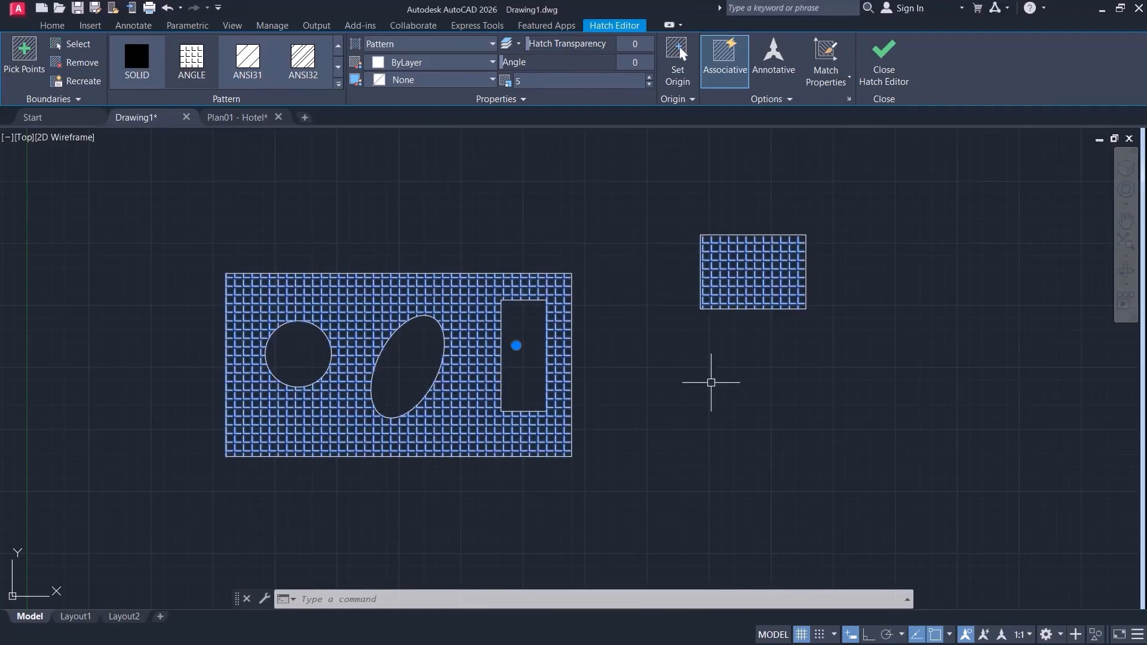
{"action": "key", "text": "Escape"}
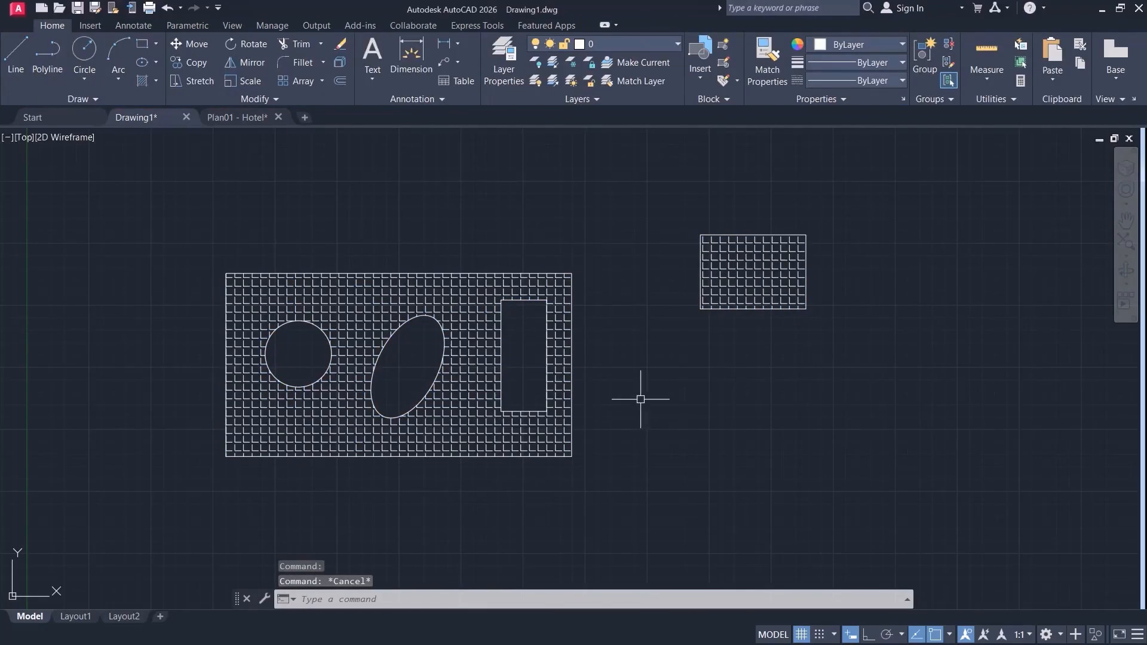
Remove the small rectangle from the hatch's boundaries, keeping the hatch in the large rectangle.
{"action": "left_click", "coordinate": [738, 268]}
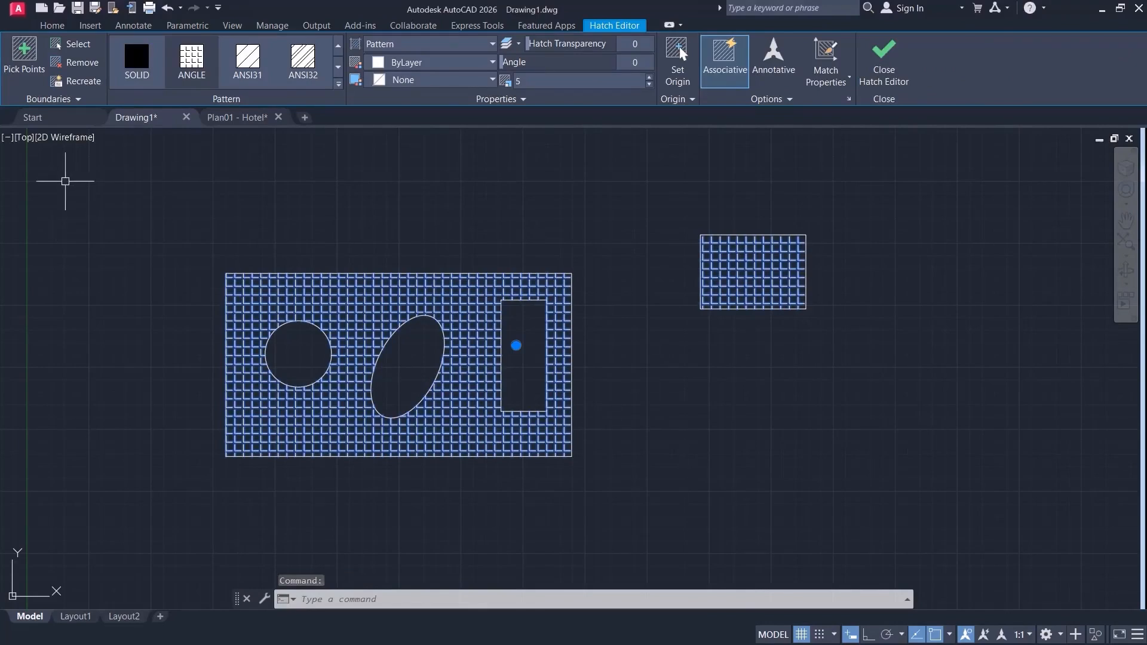
{"action": "left_click", "coordinate": [79, 61]}
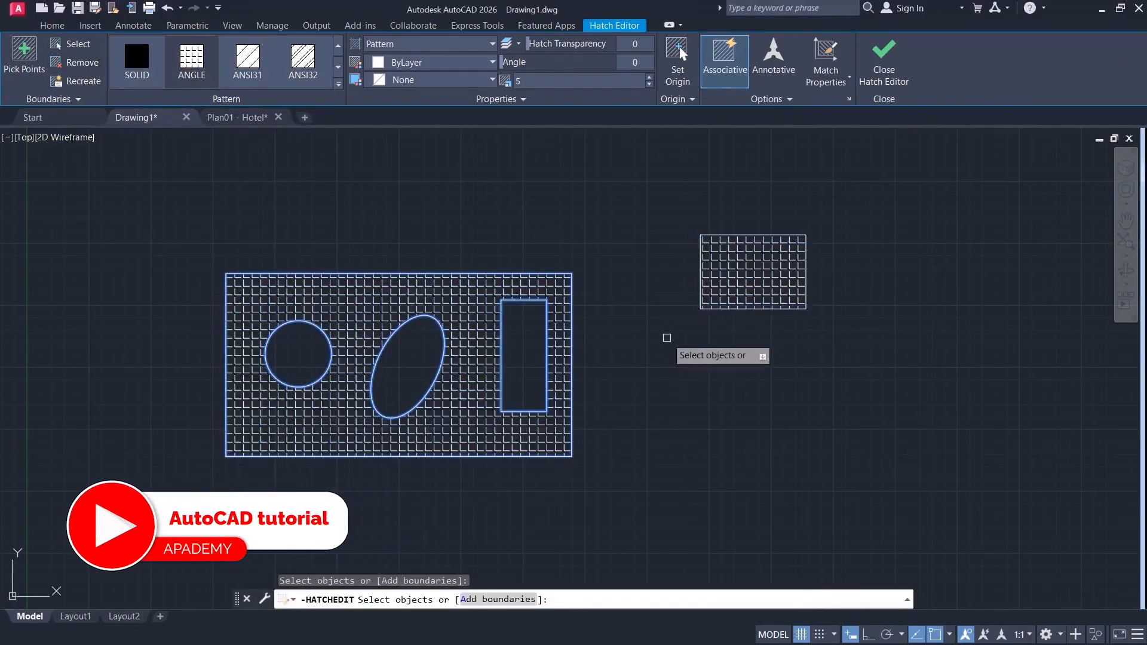
{"action": "left_click", "coordinate": [711, 234]}
{"action": "key", "text": "Return"}
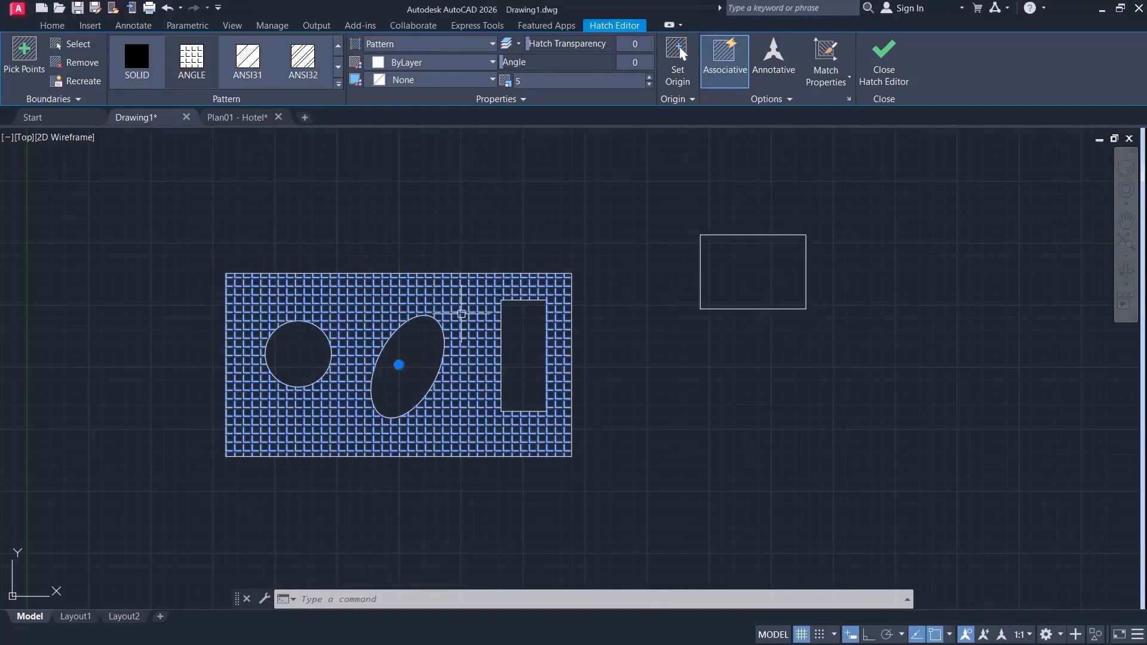
{"action": "left_click", "coordinate": [884, 59]}
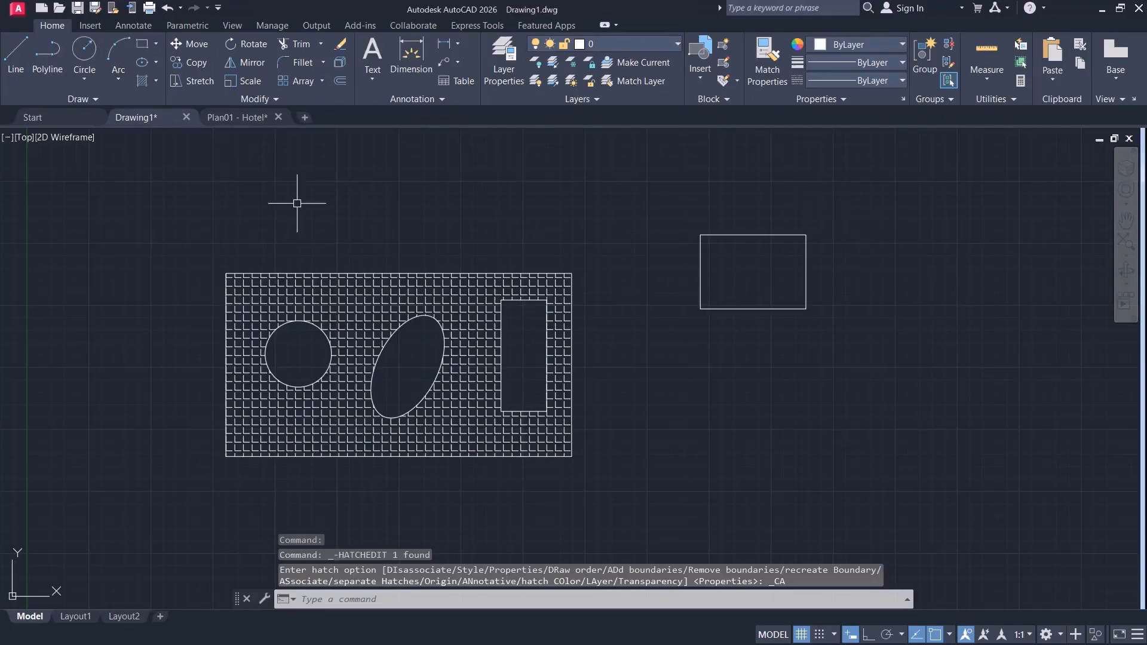
Hatch the small rectangle separately with the ANGLE pattern at scale 1 by picking an internal point.
{"action": "left_click", "coordinate": [143, 81]}
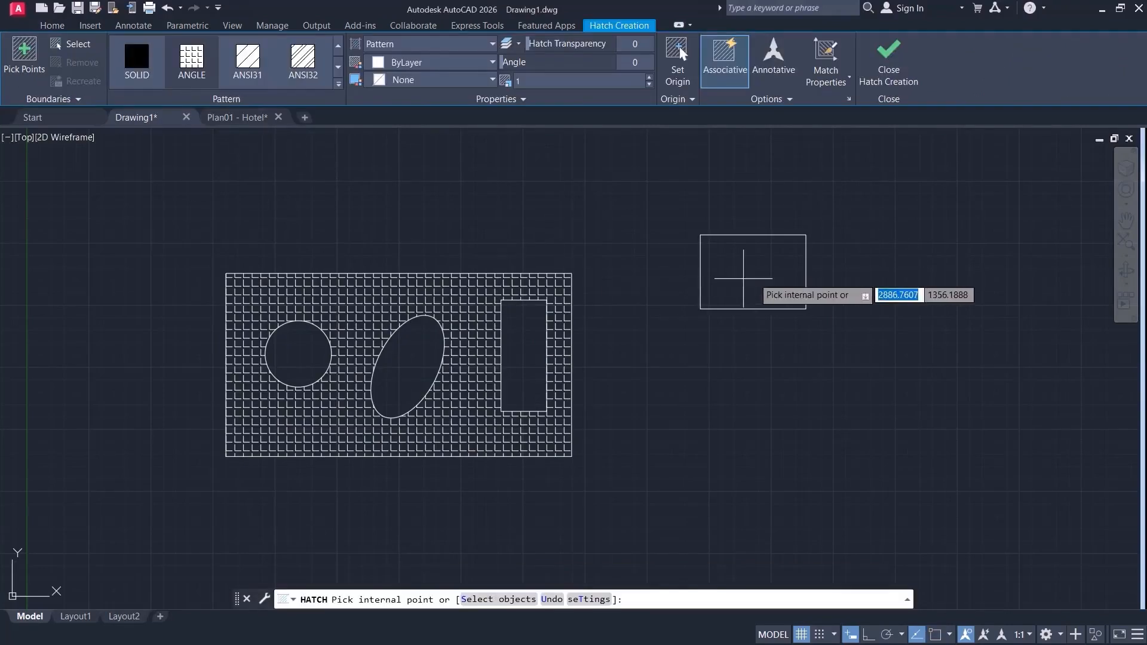
{"action": "left_click", "coordinate": [752, 271]}
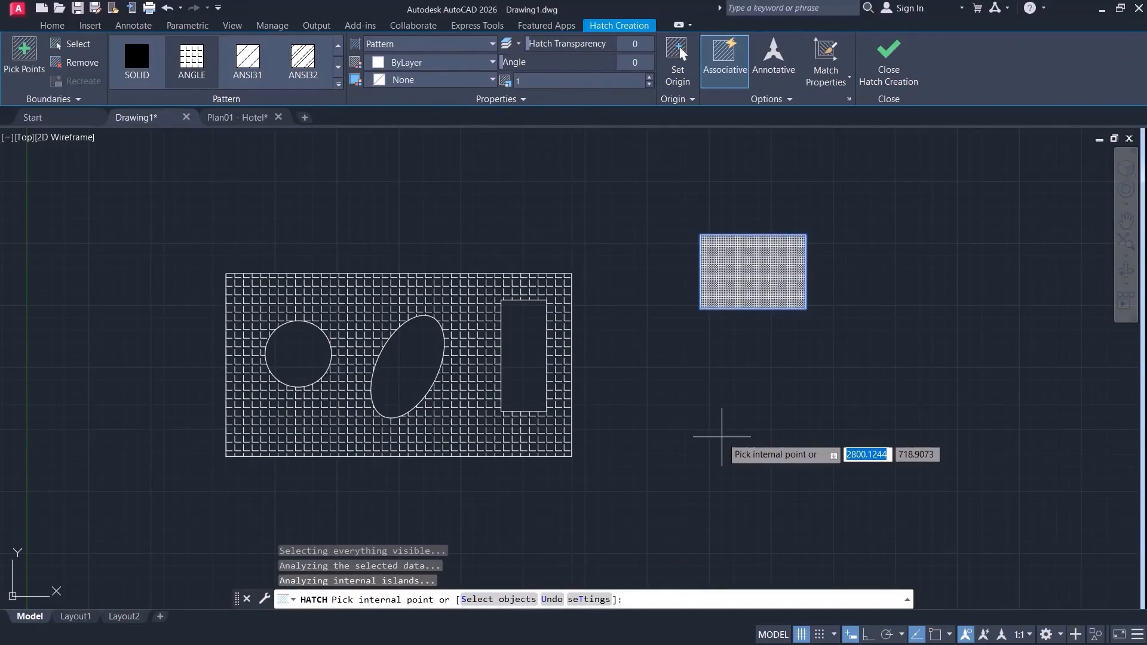
{"action": "key", "text": "Return"}
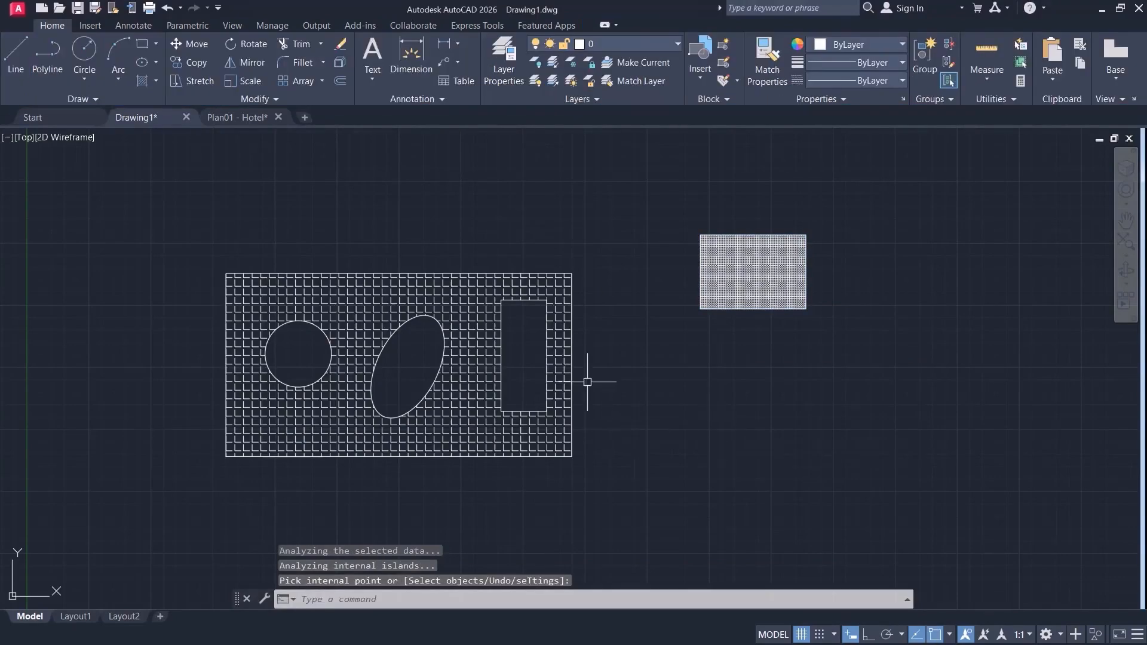
Try moving the large and small rectangles' hatches by their center grips, undo the grip edit and deselect them.
{"action": "left_click", "coordinate": [457, 311]}
{"action": "left_click", "coordinate": [397, 366]}
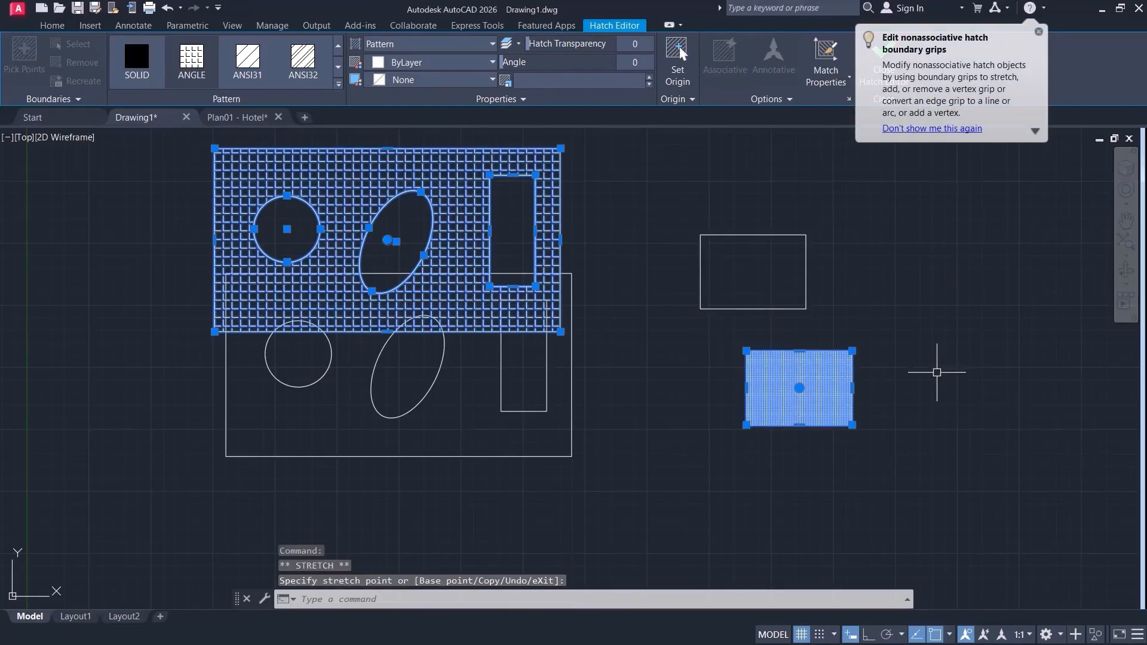
{"action": "key", "text": "ctrl+z"}
{"action": "key", "text": "Escape"}
Delete the separate hatch inside the small rectangle.
{"action": "left_click", "coordinate": [753, 271]}
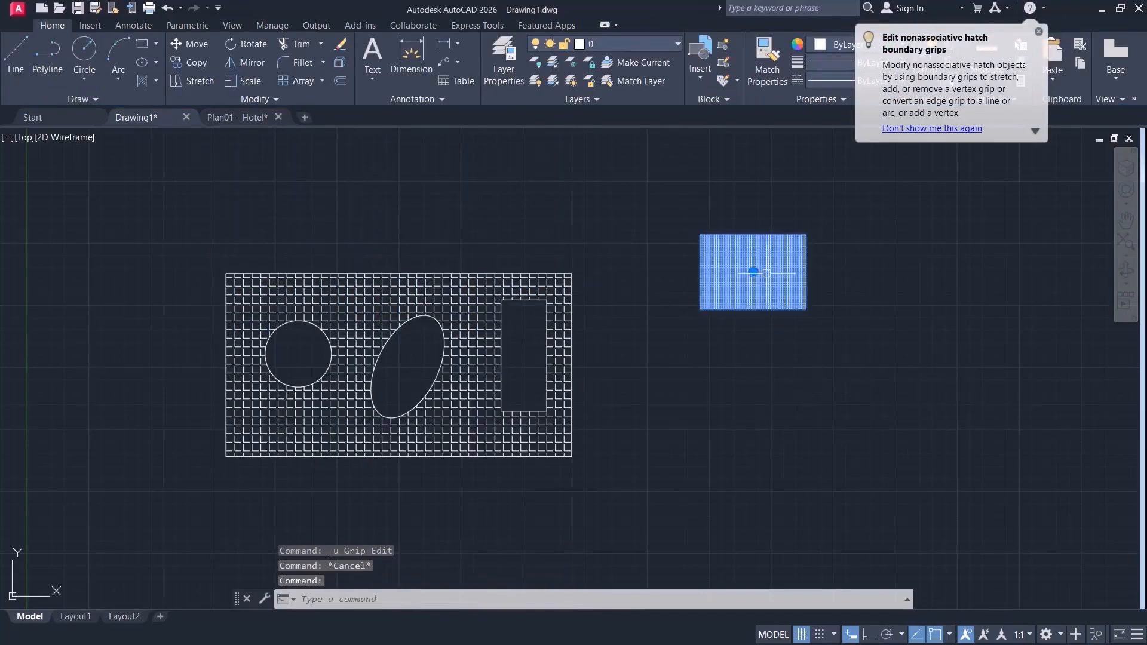
{"action": "key", "text": "Delete"}
Remove the ellipse and the inner rectangle from the boundaries of the large rectangle's hatch.
{"action": "middle_click_drag", "start_coordinate": [662, 424], "coordinate": [653, 437]}
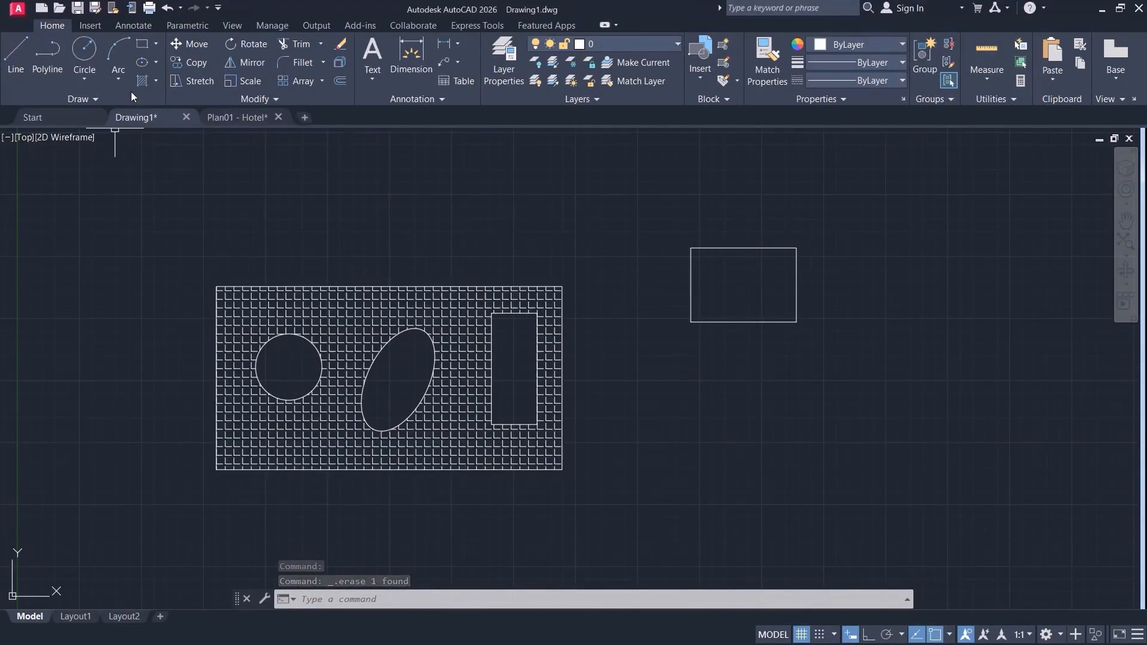
{"action": "left_click", "coordinate": [463, 315]}
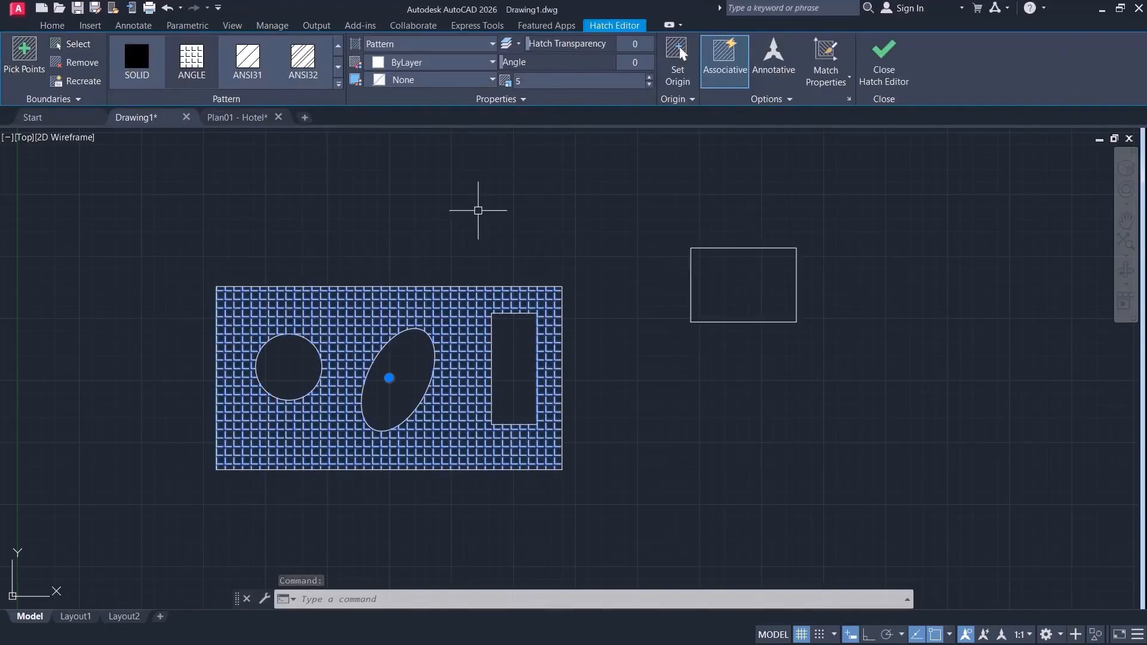
{"action": "middle_click_drag", "start_coordinate": [561, 283], "coordinate": [703, 274]}
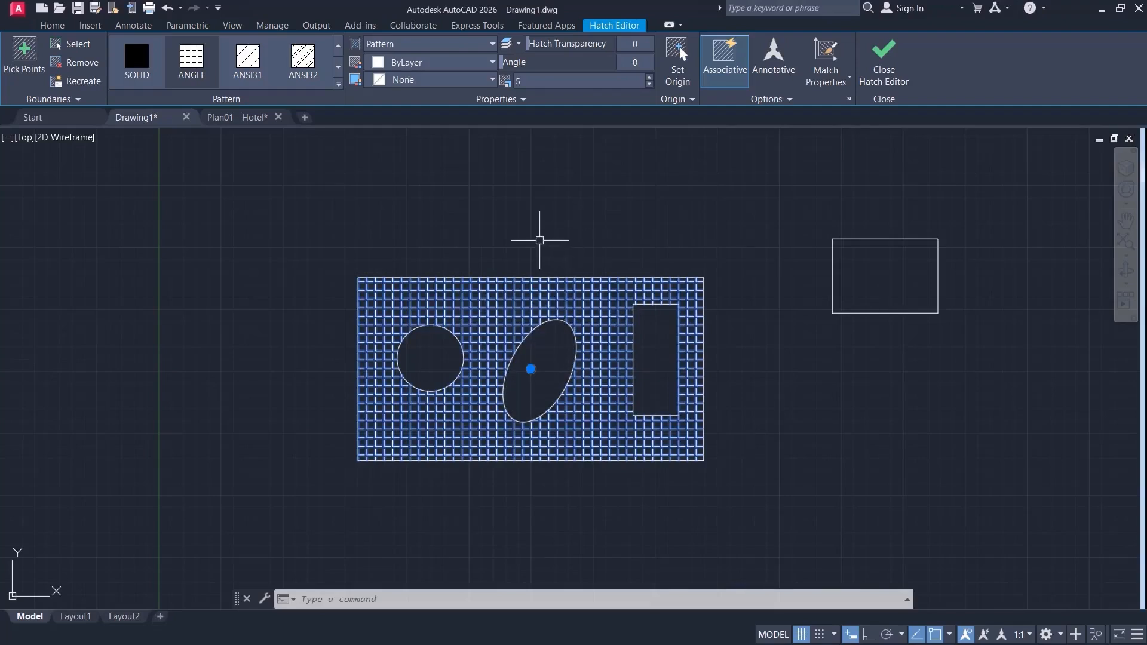
{"action": "left_click", "coordinate": [72, 62]}
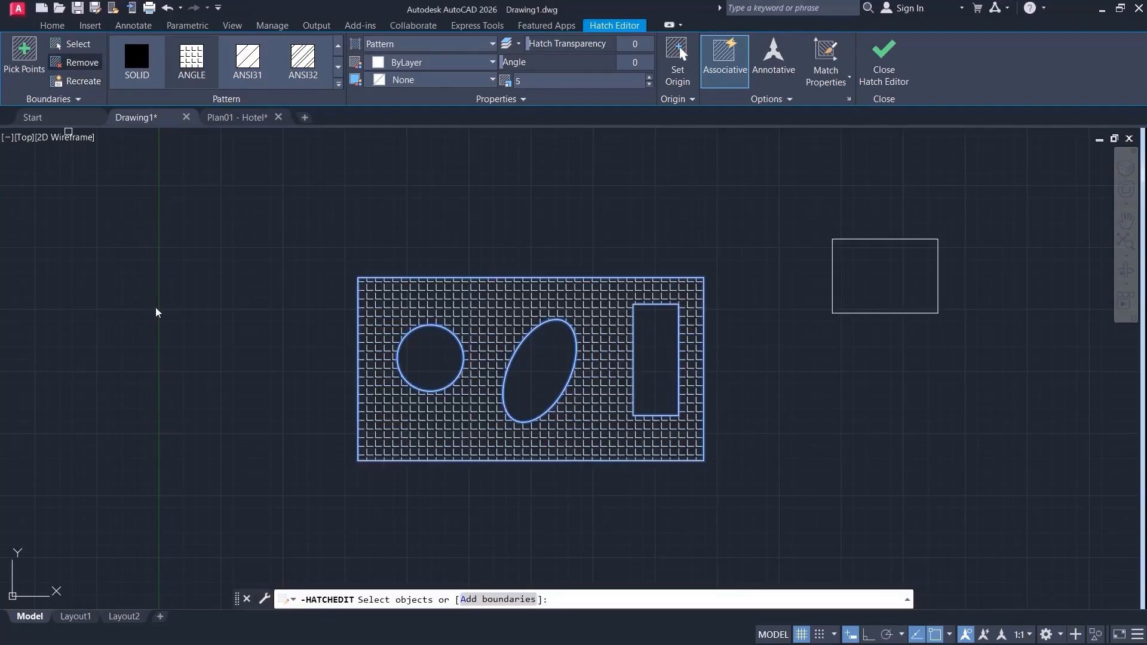
{"action": "left_click", "coordinate": [515, 349]}
{"action": "left_click", "coordinate": [516, 350]}
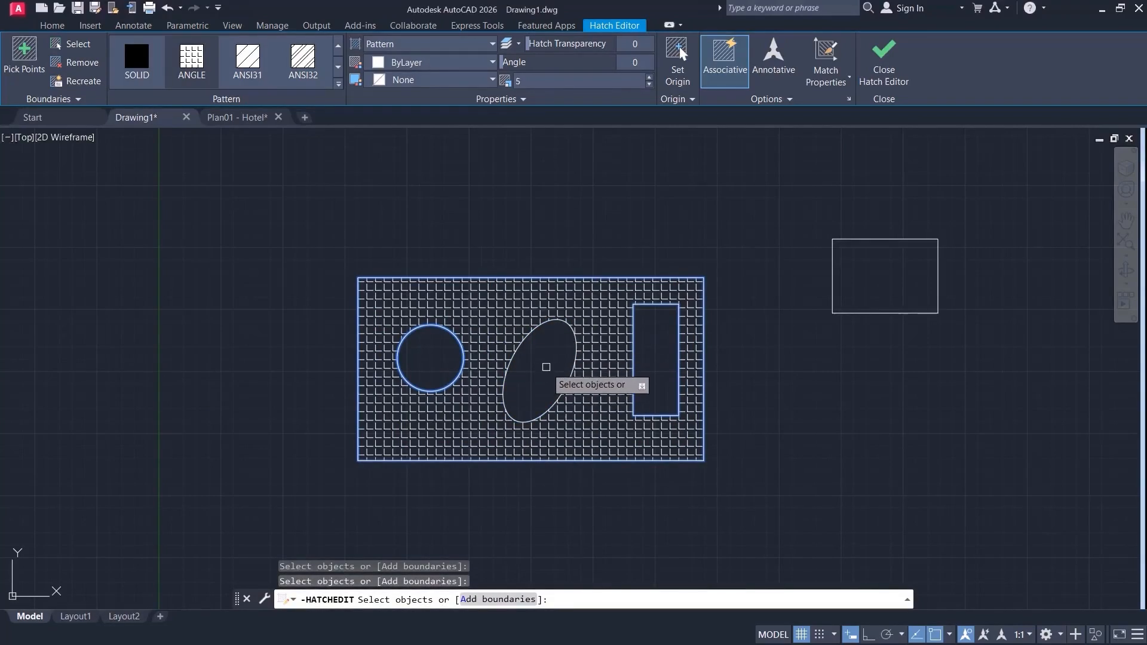
{"action": "key", "text": "Return"}
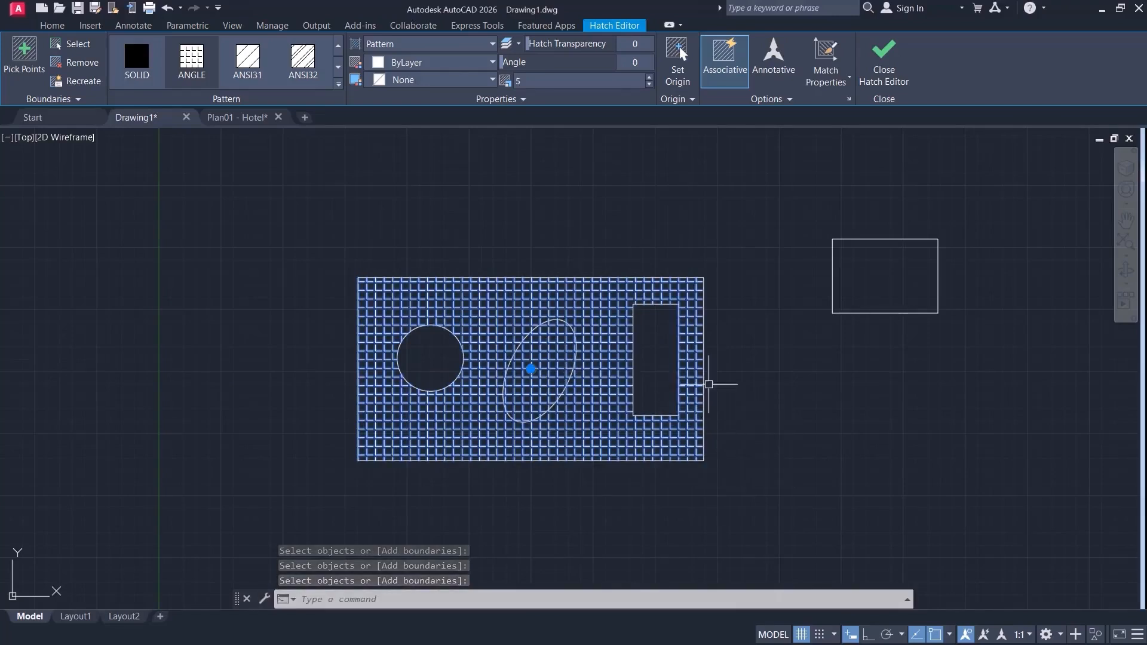
{"action": "left_click", "coordinate": [75, 65]}
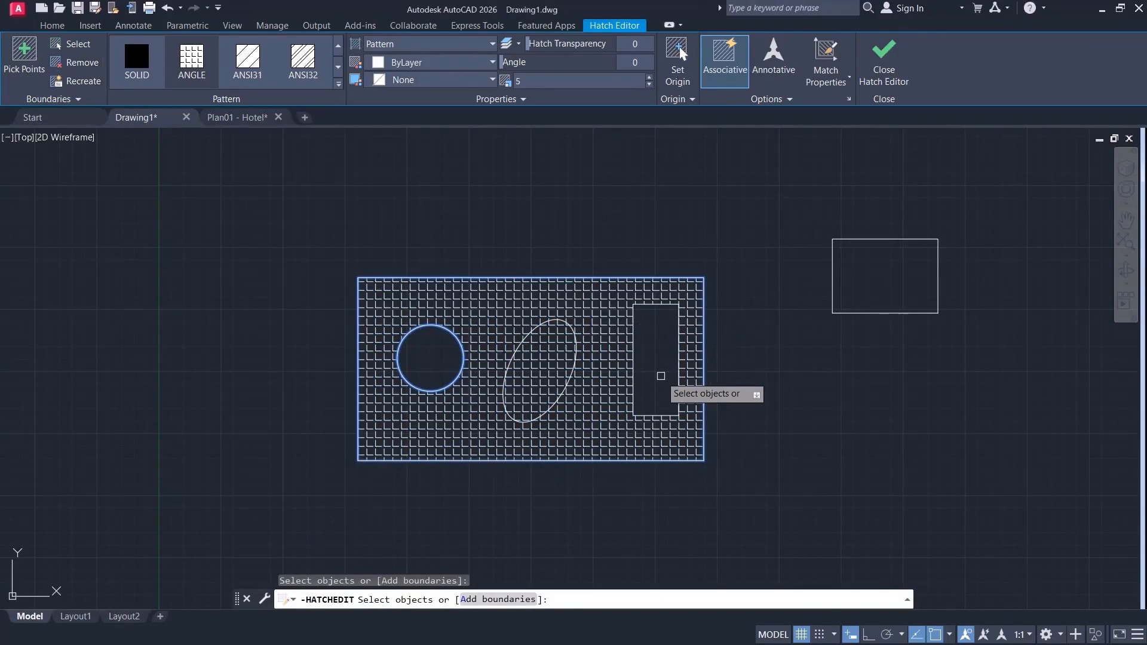
{"action": "key", "text": "Return"}
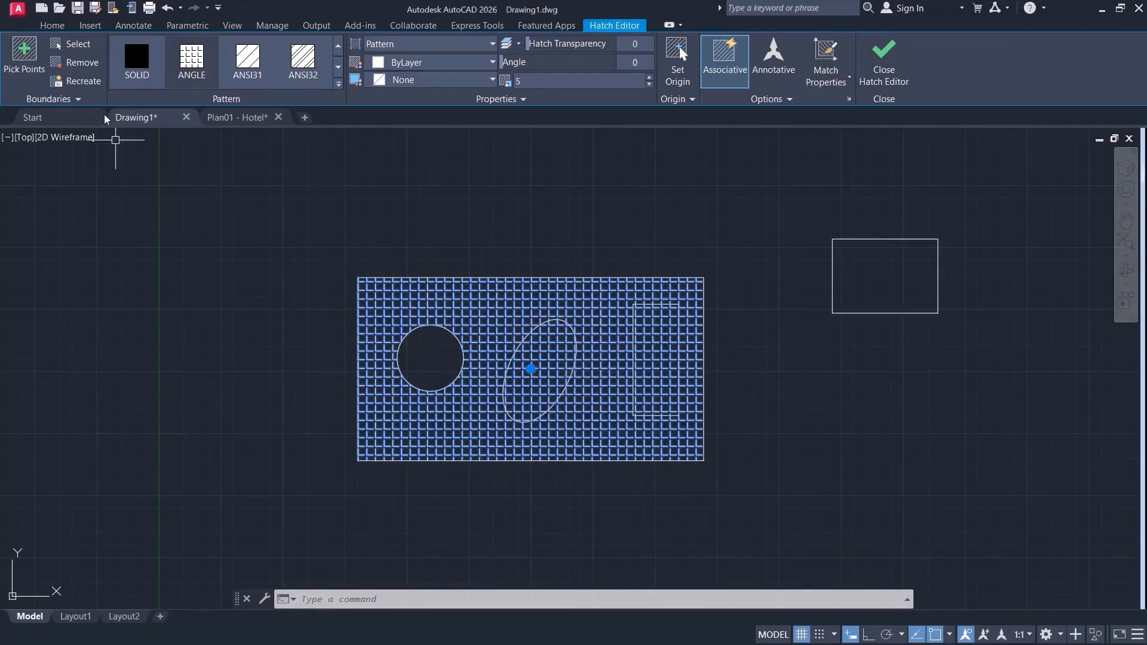
Add the ellipse and the inner rectangle back to the hatch's boundaries by selecting the objects.
{"action": "left_click", "coordinate": [77, 46]}
{"action": "left_click", "coordinate": [537, 336]}
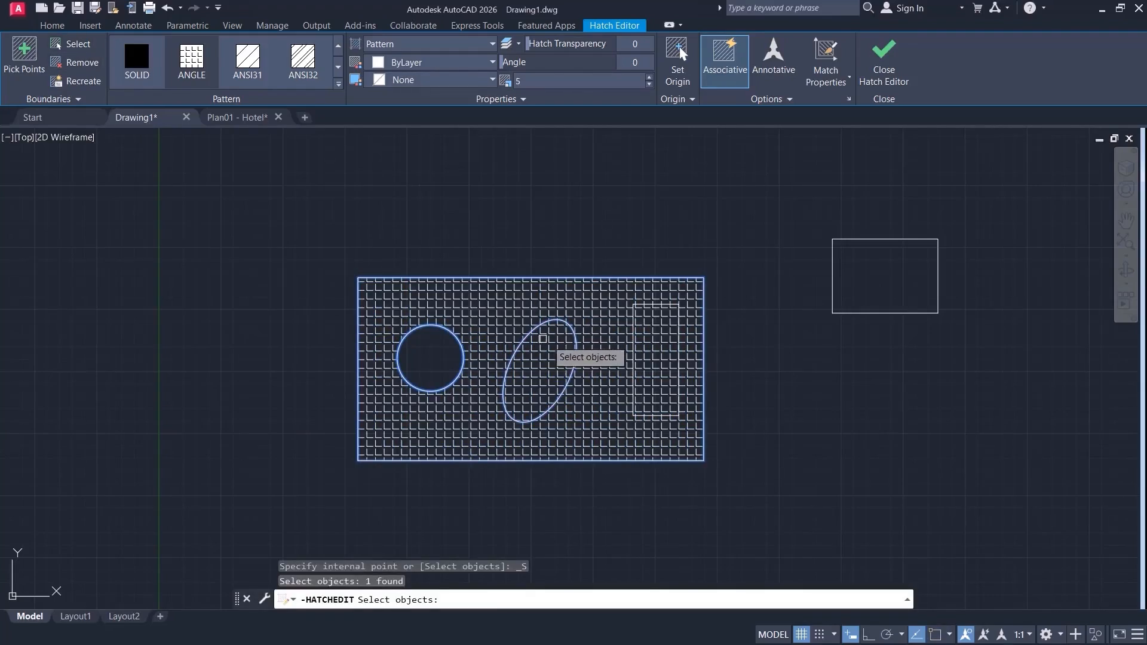
{"action": "left_click", "coordinate": [632, 335]}
{"action": "key", "text": "Return"}
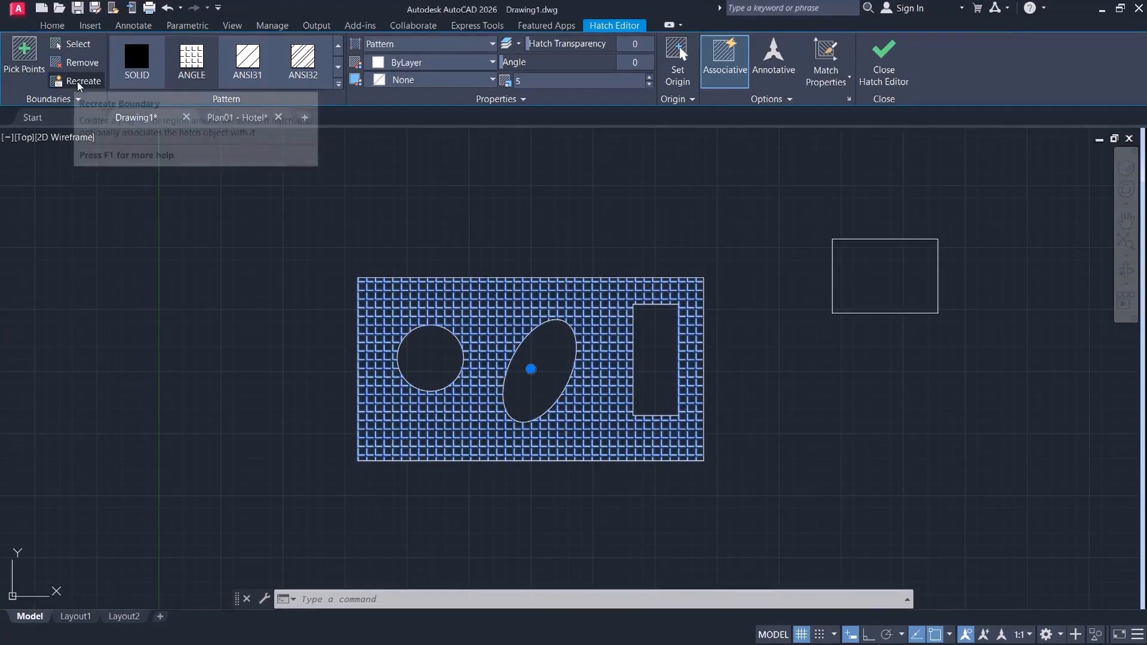
{"action": "left_click", "coordinate": [234, 402]}
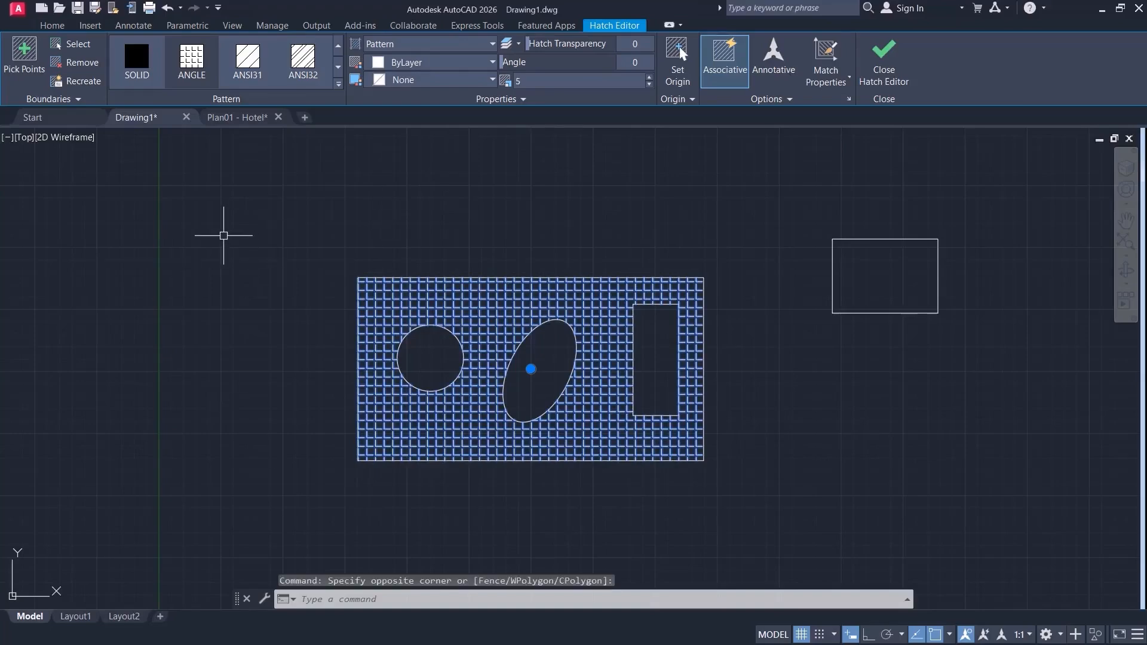
Move the hatch out of the large rectangle by its center grip, about 2430 units at 342°, and deselect it.
{"action": "scroll", "coordinate": [223, 235], "scroll_direction": "down", "scroll_amount": 2}
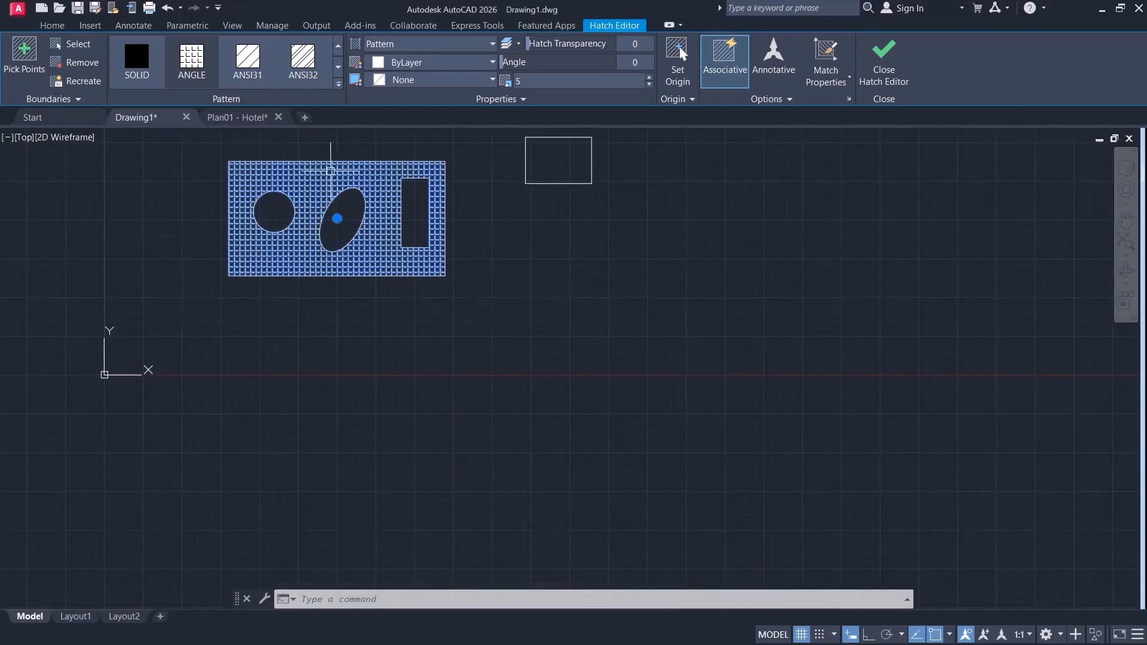
{"action": "left_click", "coordinate": [337, 219]}
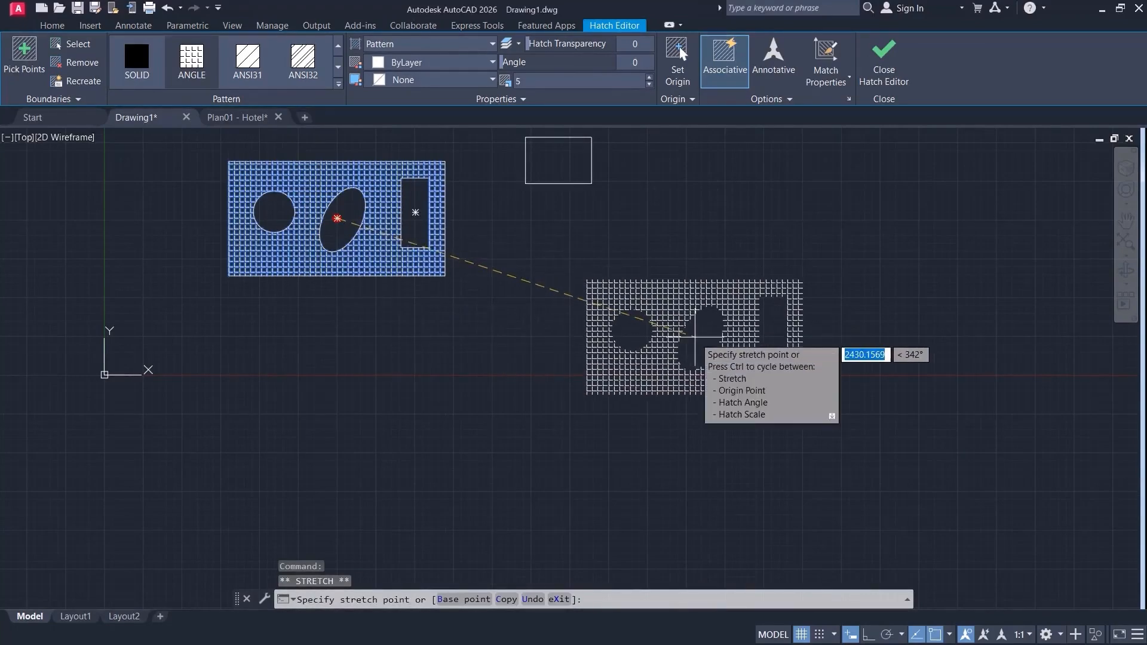
{"action": "left_click", "coordinate": [695, 337]}
{"action": "key", "text": "Escape"}
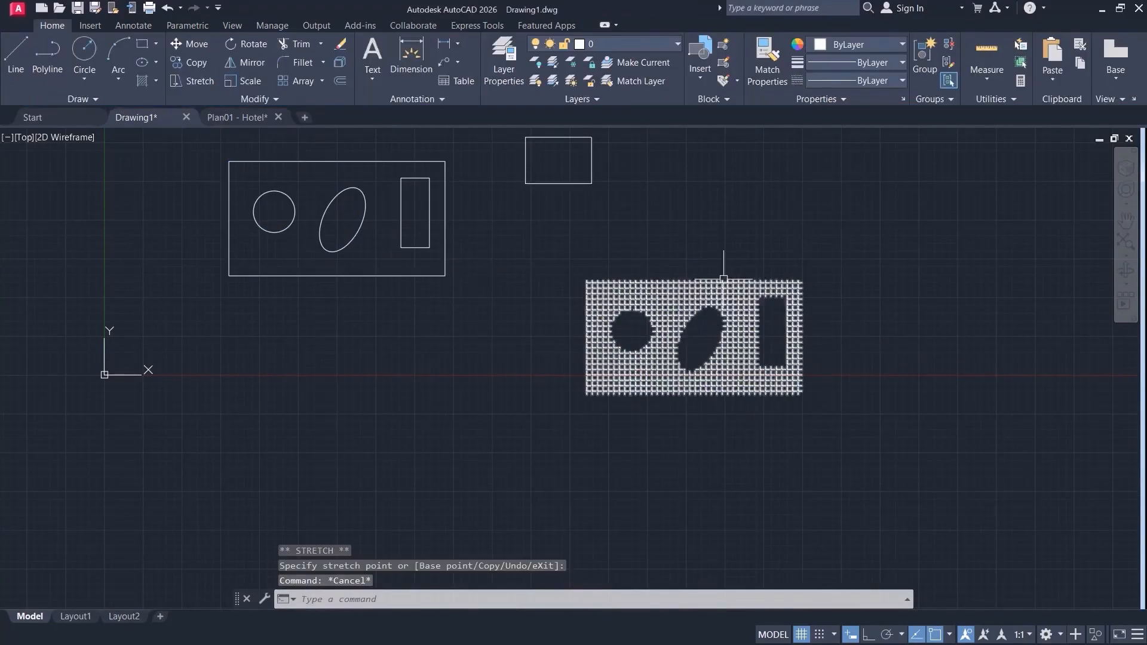
Examine the moved hatch's open edges and the original large rectangle it was separated from.
{"action": "scroll", "coordinate": [671, 260], "scroll_direction": "up", "scroll_amount": 3}
{"action": "scroll", "coordinate": [509, 311], "scroll_direction": "up", "scroll_amount": 4}
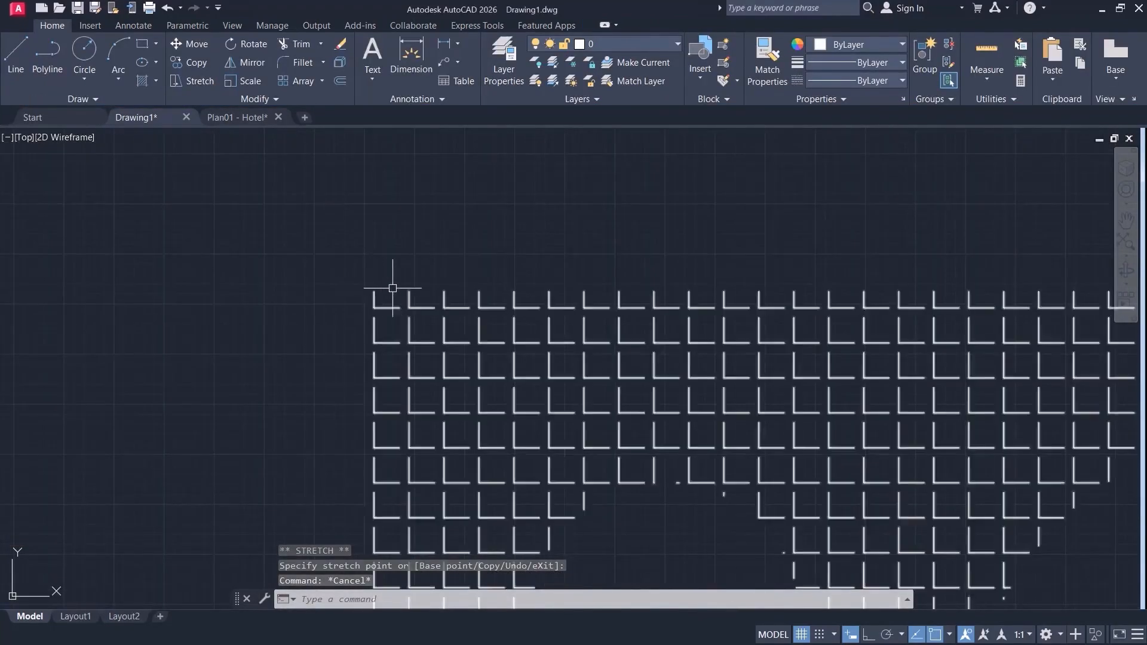
{"action": "scroll", "coordinate": [596, 287], "scroll_direction": "down", "scroll_amount": 4}
{"action": "middle_click_drag", "start_coordinate": [149, 219], "coordinate": [296, 300]}
{"action": "left_click", "coordinate": [296, 286]}
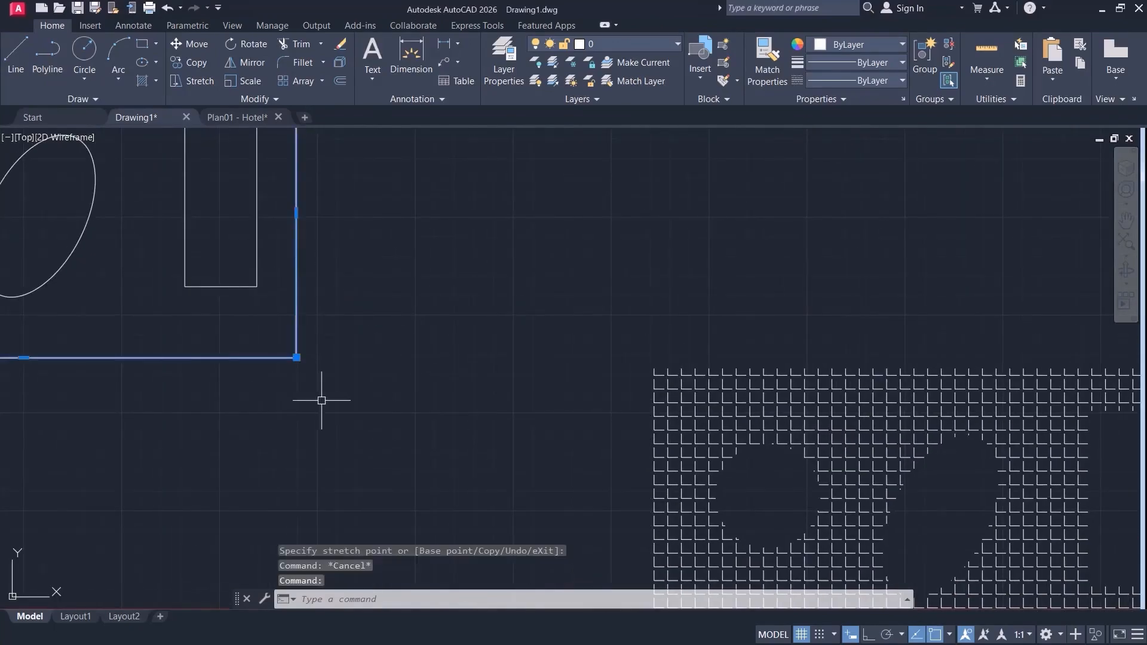
{"action": "key", "text": "Escape"}
{"action": "middle_click_drag", "start_coordinate": [589, 412], "coordinate": [252, 285]}
{"action": "scroll", "coordinate": [456, 363], "scroll_direction": "up", "scroll_amount": 4}
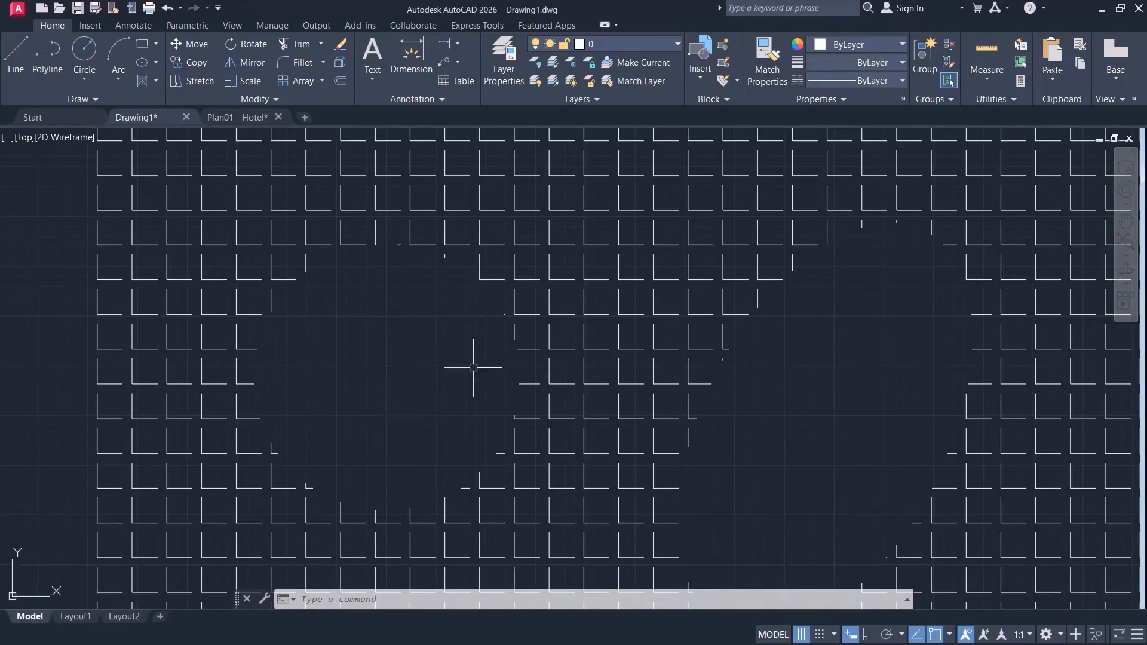
{"action": "scroll", "coordinate": [469, 350], "scroll_direction": "down", "scroll_amount": 10}
{"action": "scroll", "coordinate": [368, 304], "scroll_direction": "up", "scroll_amount": 2}
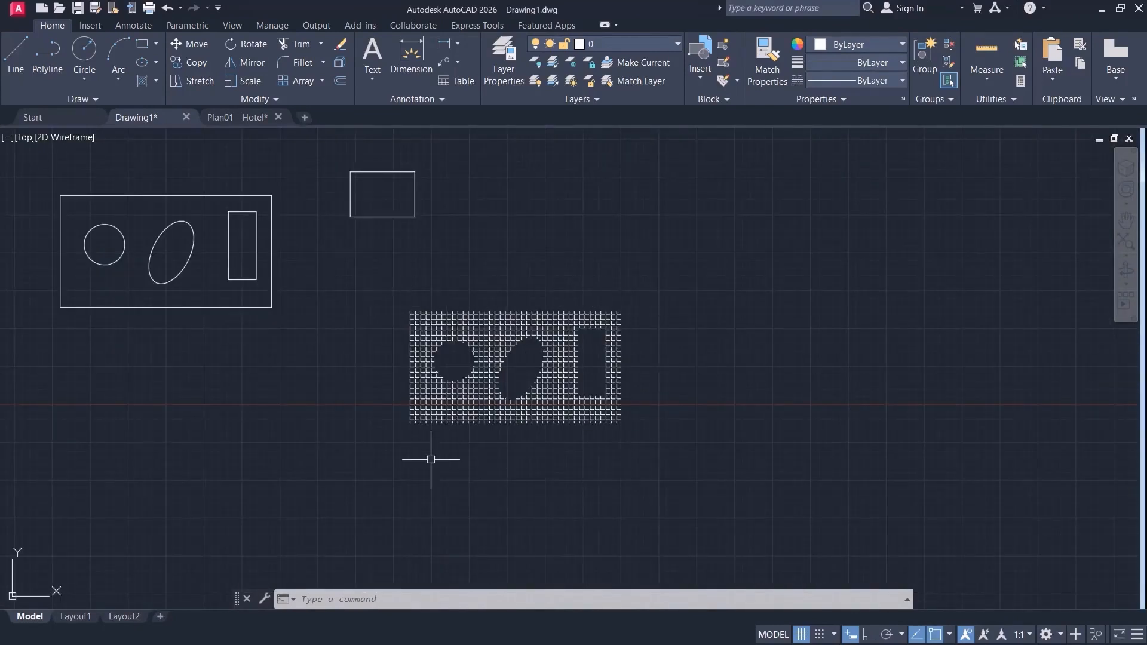
Try recreating the moved hatch's boundary as polylines associated with the hatch, inspect the outlines and undo the recreation.
{"action": "left_click", "coordinate": [500, 355]}
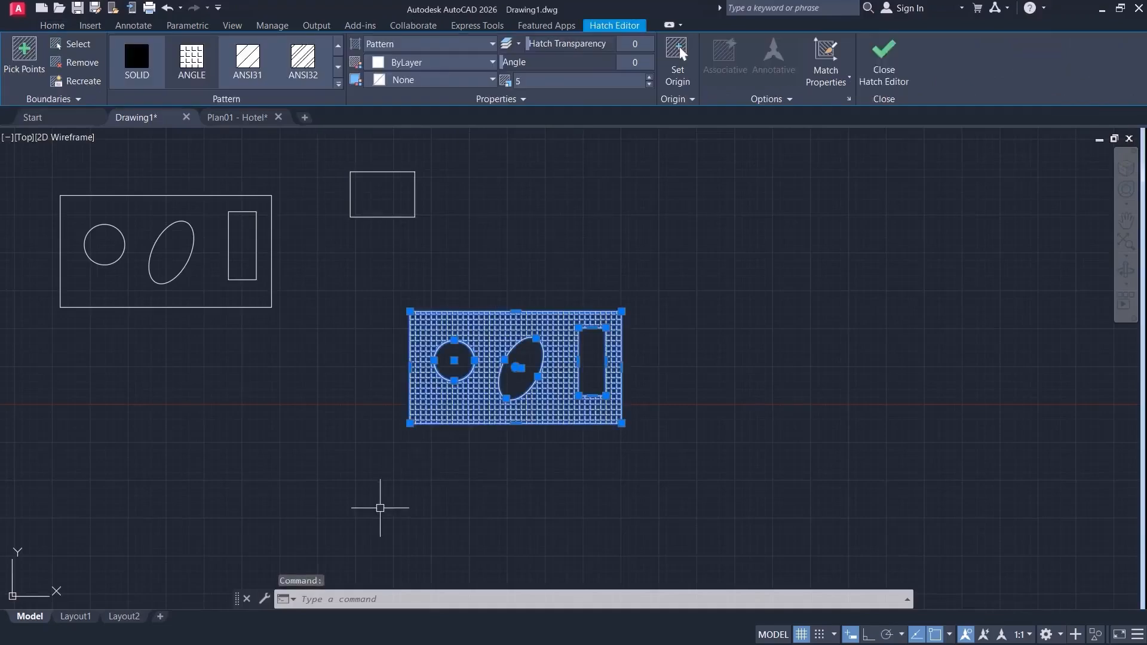
{"action": "left_click", "coordinate": [84, 83]}
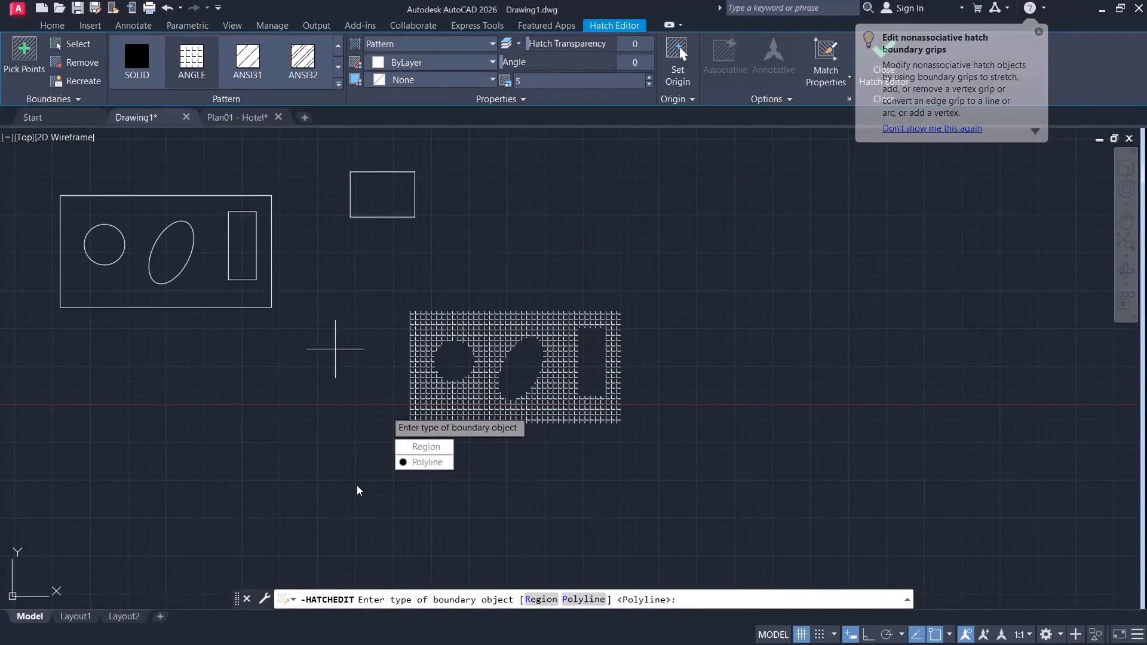
{"action": "left_click", "coordinate": [422, 462]}
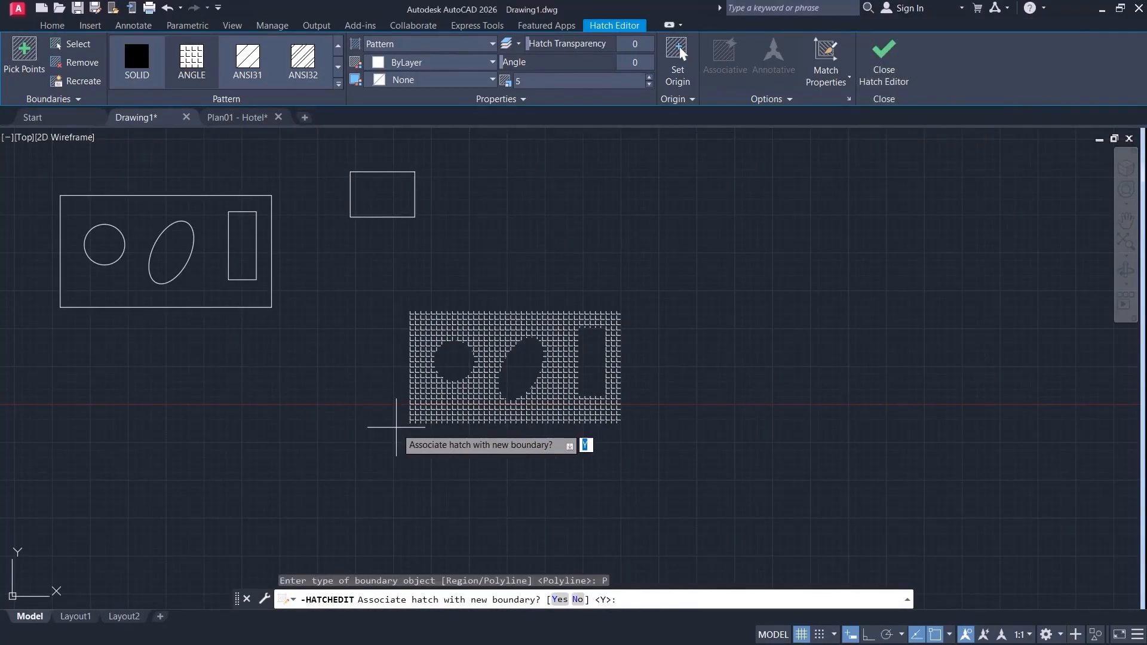
{"action": "key", "text": "Return"}
{"action": "scroll", "coordinate": [465, 361], "scroll_direction": "up", "scroll_amount": 5}
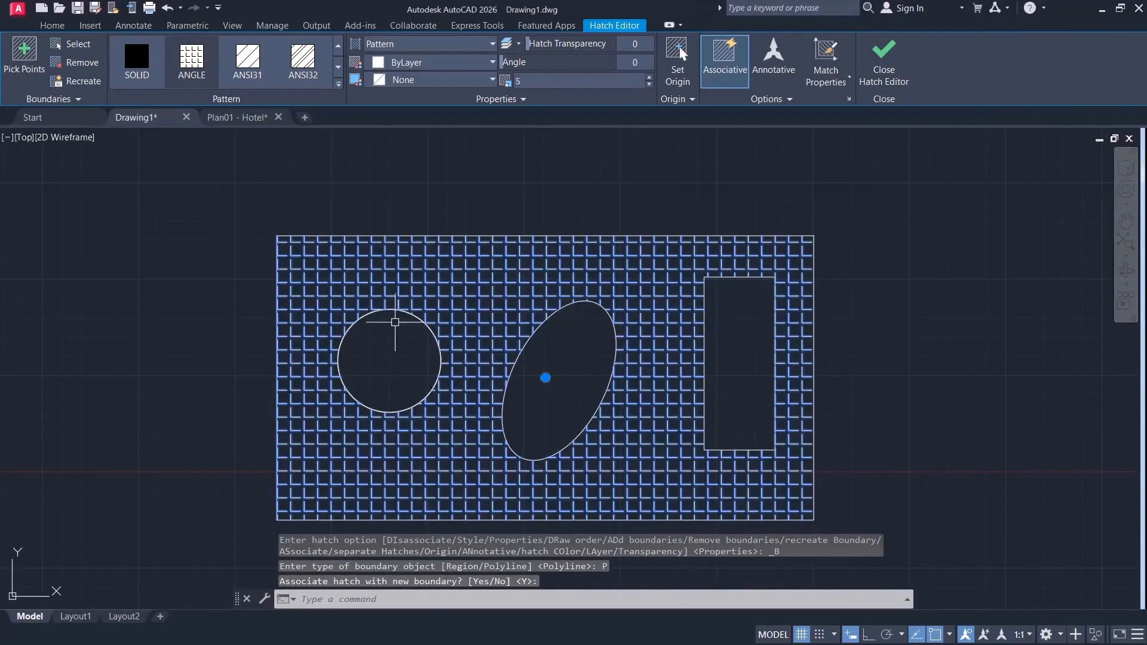
{"action": "key", "text": "Return"}
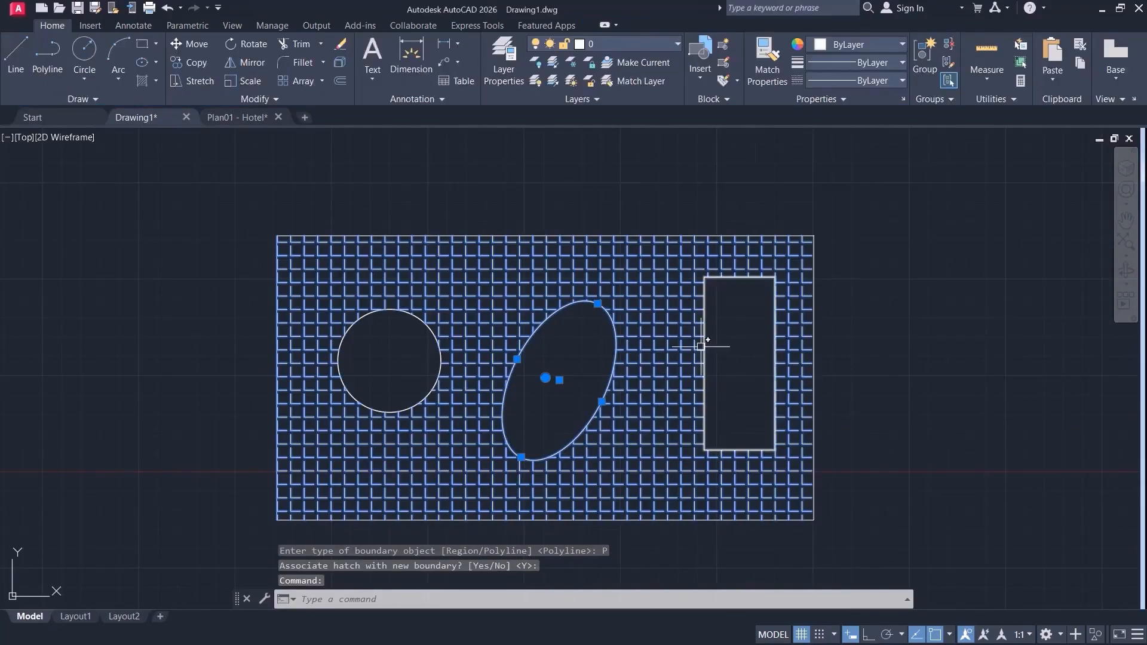
{"action": "key", "text": "Escape"}
{"action": "scroll", "coordinate": [592, 362], "scroll_direction": "down", "scroll_amount": 2}
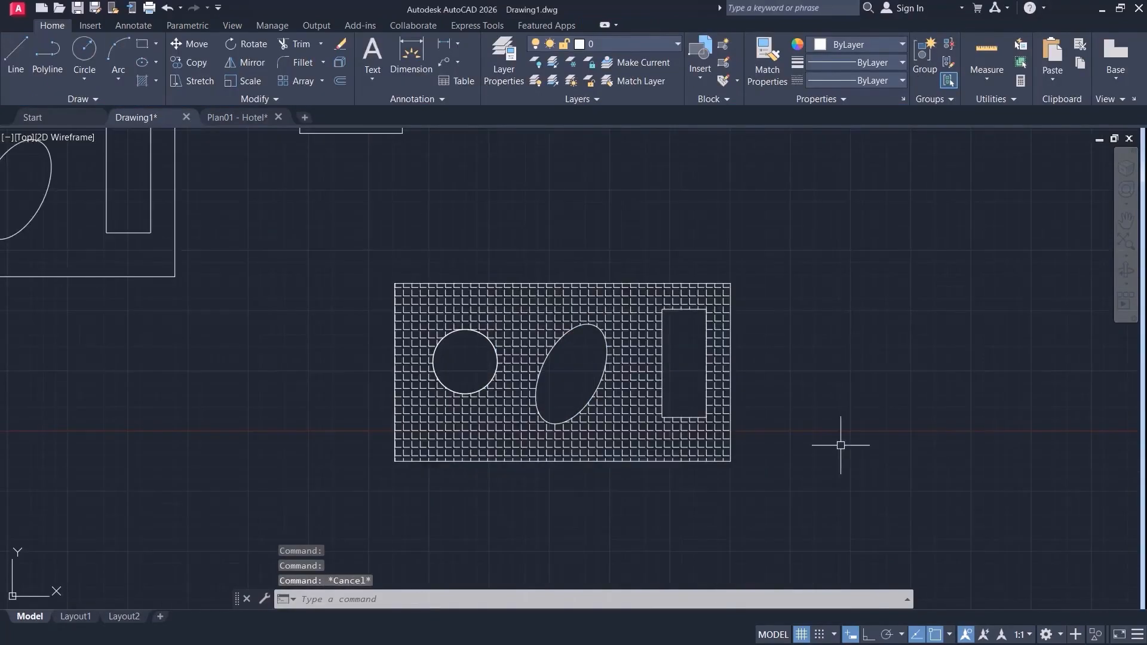
{"action": "key", "text": "ctrl+z"}
{"action": "key", "text": "ctrl+z"}
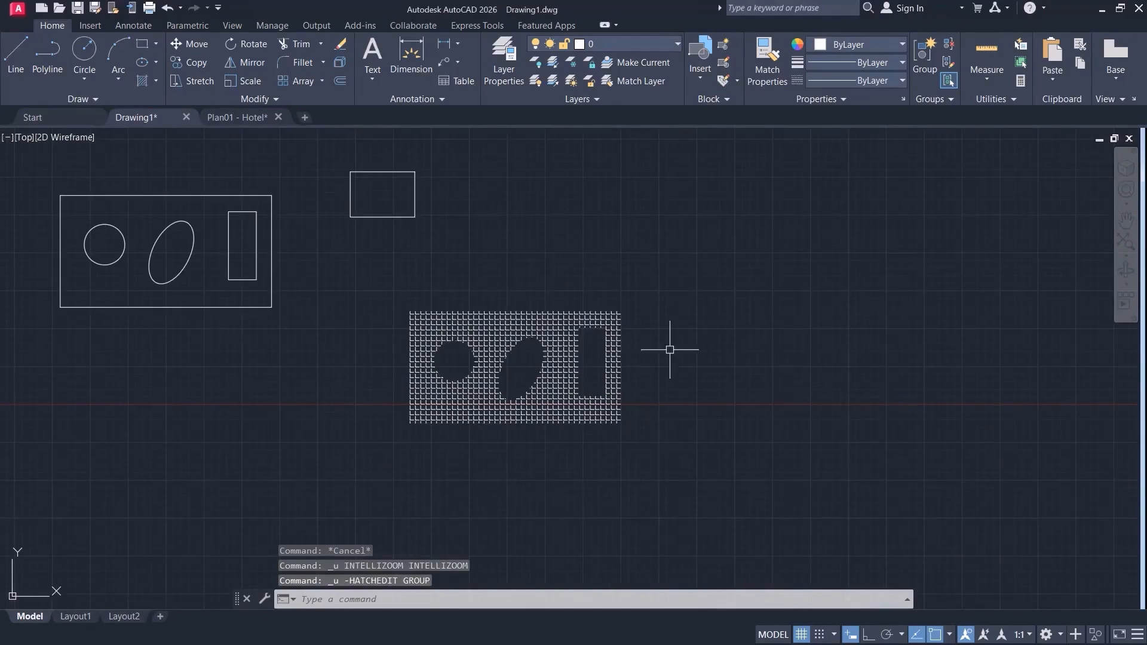
Recreate the moved hatch's boundary as a region associated with the hatch and select that region.
{"action": "scroll", "coordinate": [597, 359], "scroll_direction": "up", "scroll_amount": 4}
{"action": "scroll", "coordinate": [602, 345], "scroll_direction": "down", "scroll_amount": 2}
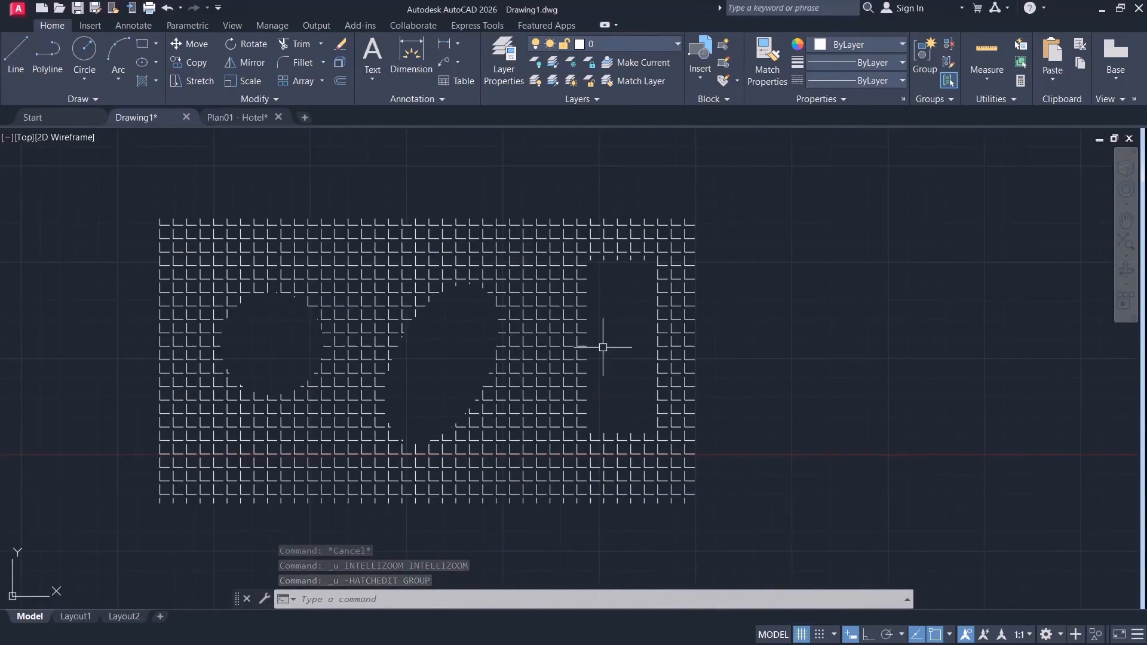
{"action": "left_click", "coordinate": [455, 299]}
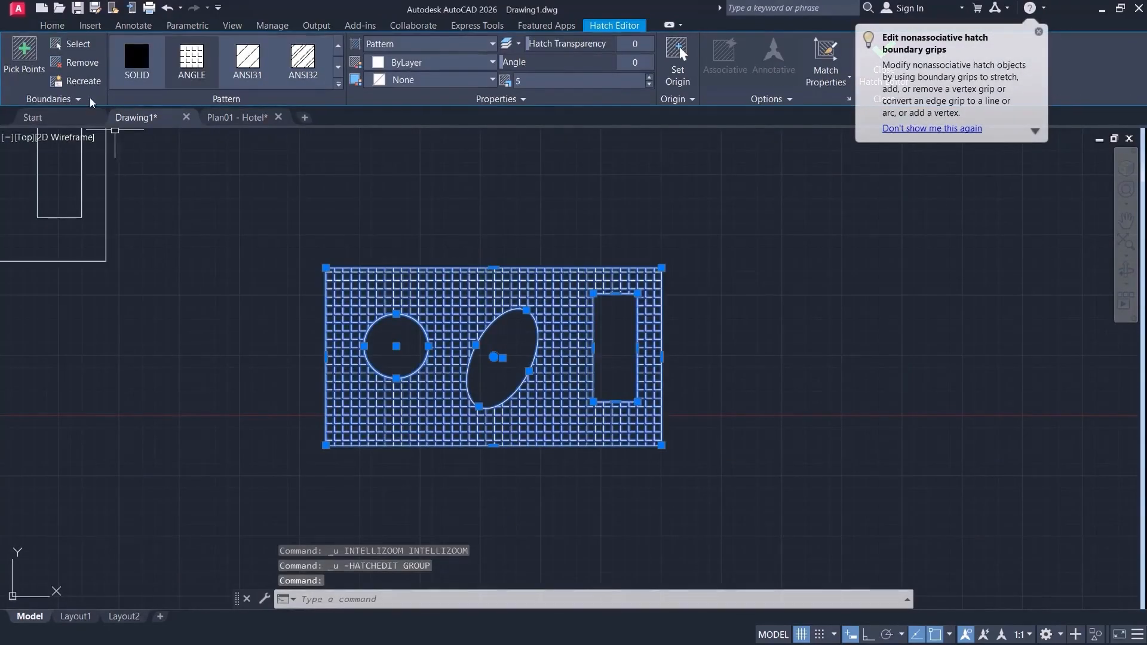
{"action": "left_click", "coordinate": [84, 82]}
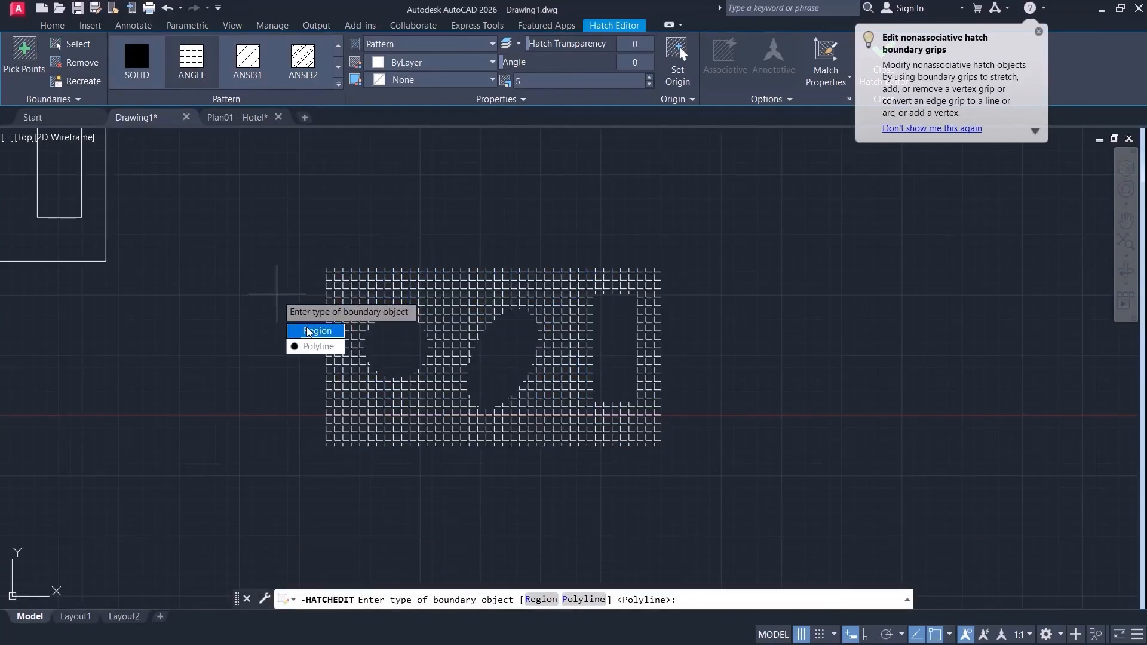
{"action": "left_click", "coordinate": [308, 332]}
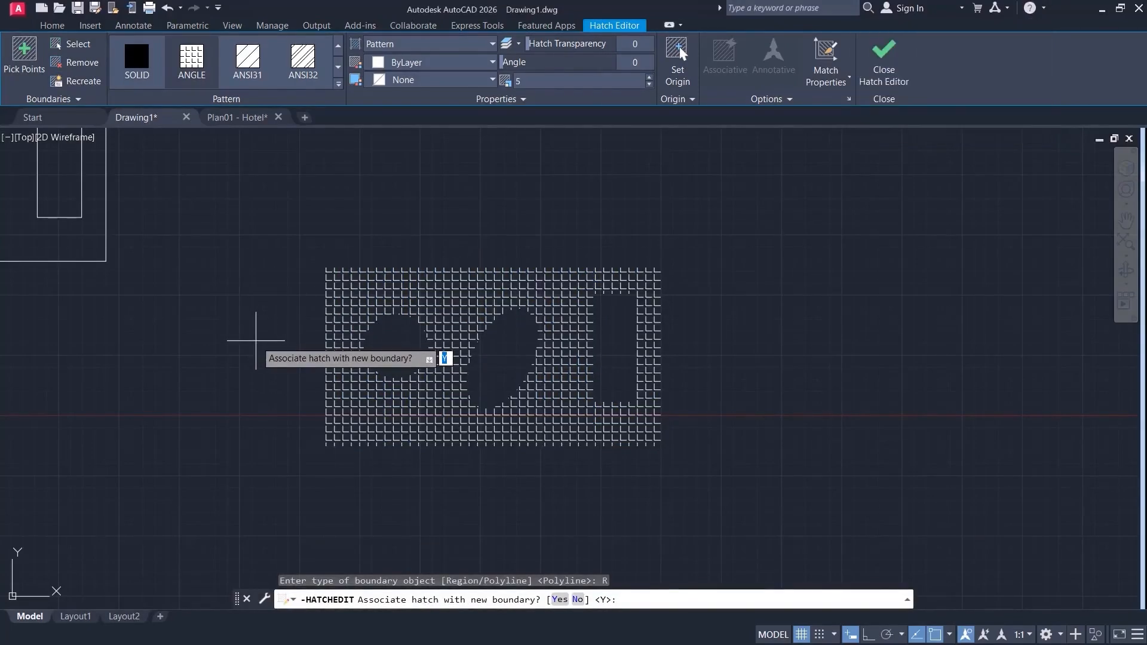
{"action": "key", "text": "Return"}
{"action": "scroll", "coordinate": [421, 331], "scroll_direction": "up", "scroll_amount": 2}
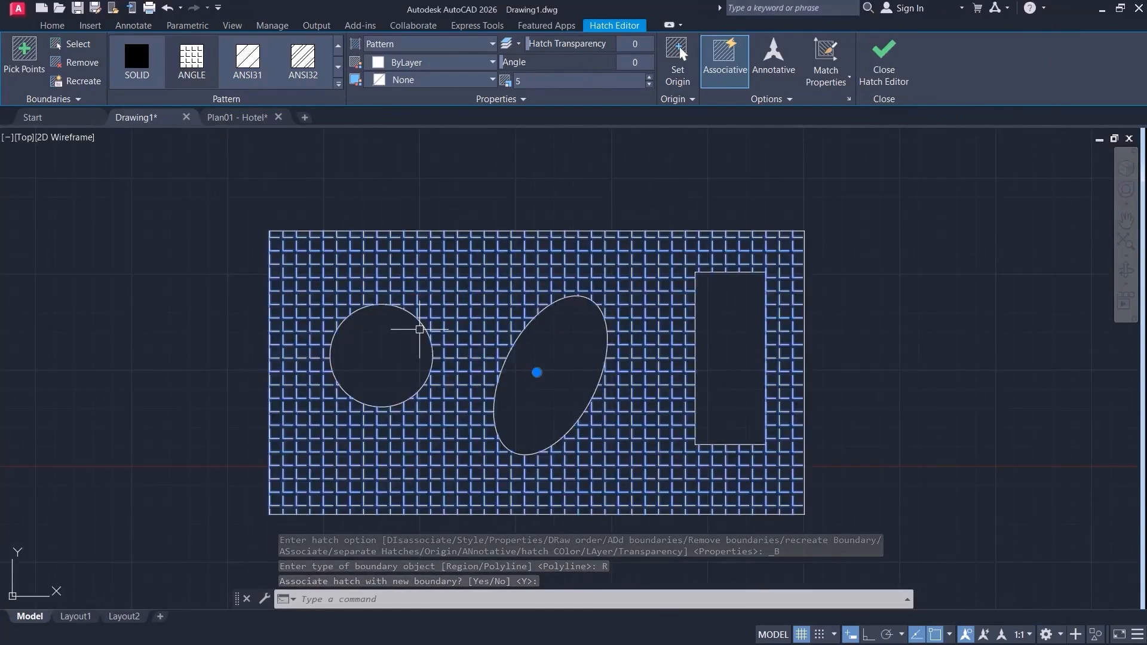
{"action": "key", "text": "Escape"}
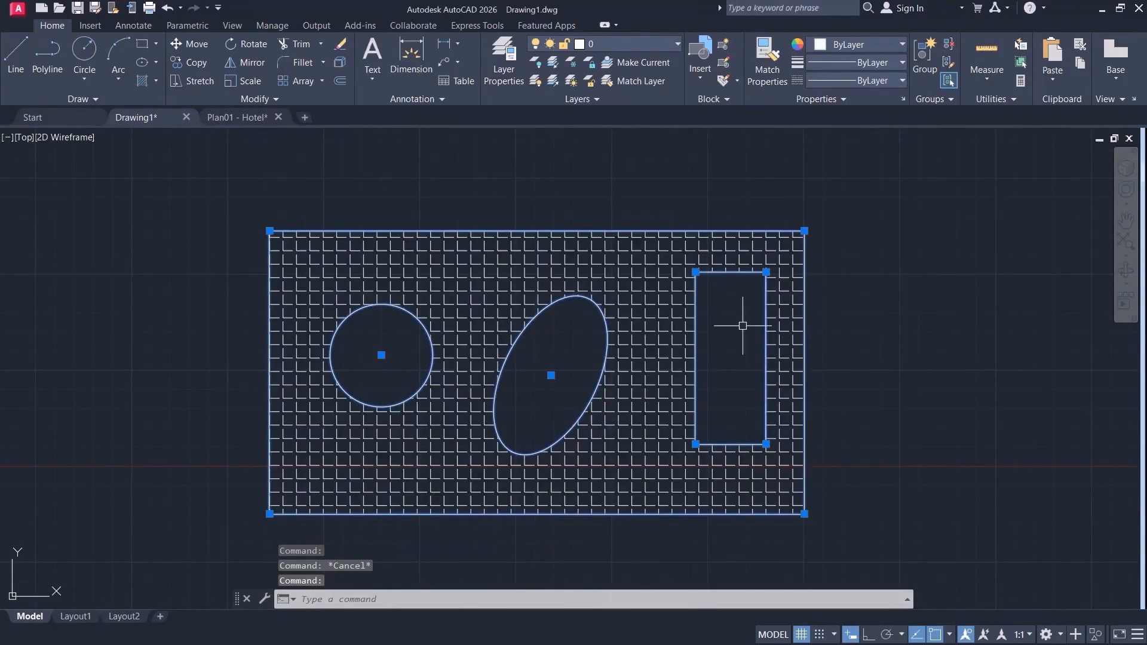
{"action": "scroll", "coordinate": [375, 344], "scroll_direction": "down", "scroll_amount": 4}
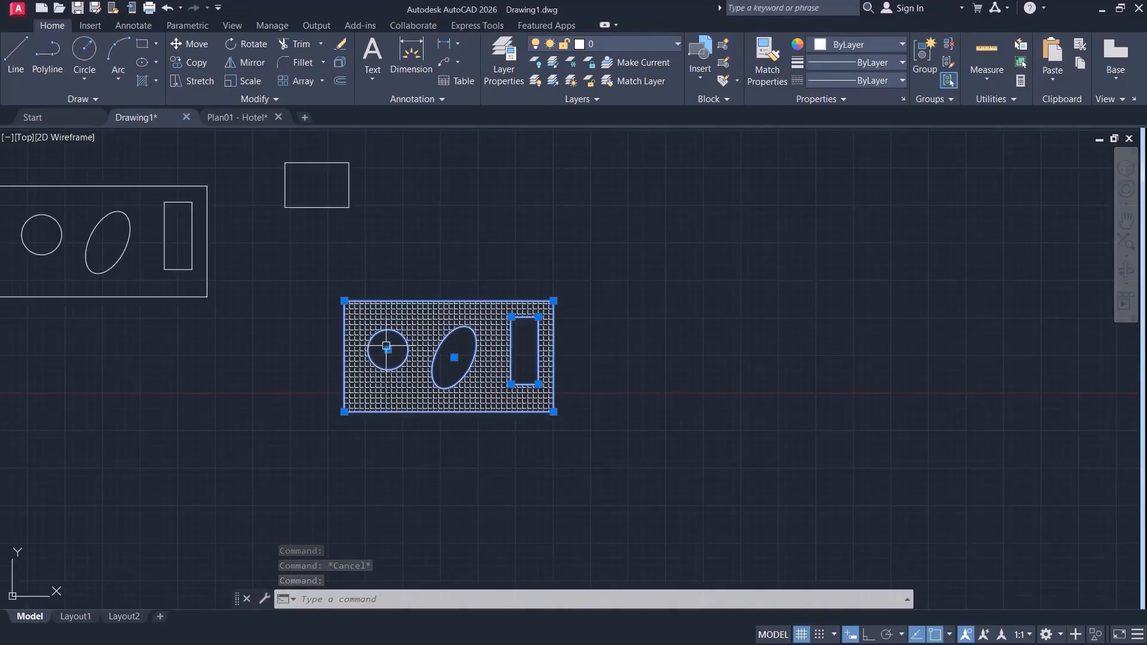
Try moving the region boundary by its circle's center grip, and undo both the move and the boundary recreation.
{"action": "left_click", "coordinate": [389, 349]}
{"action": "left_click", "coordinate": [667, 346]}
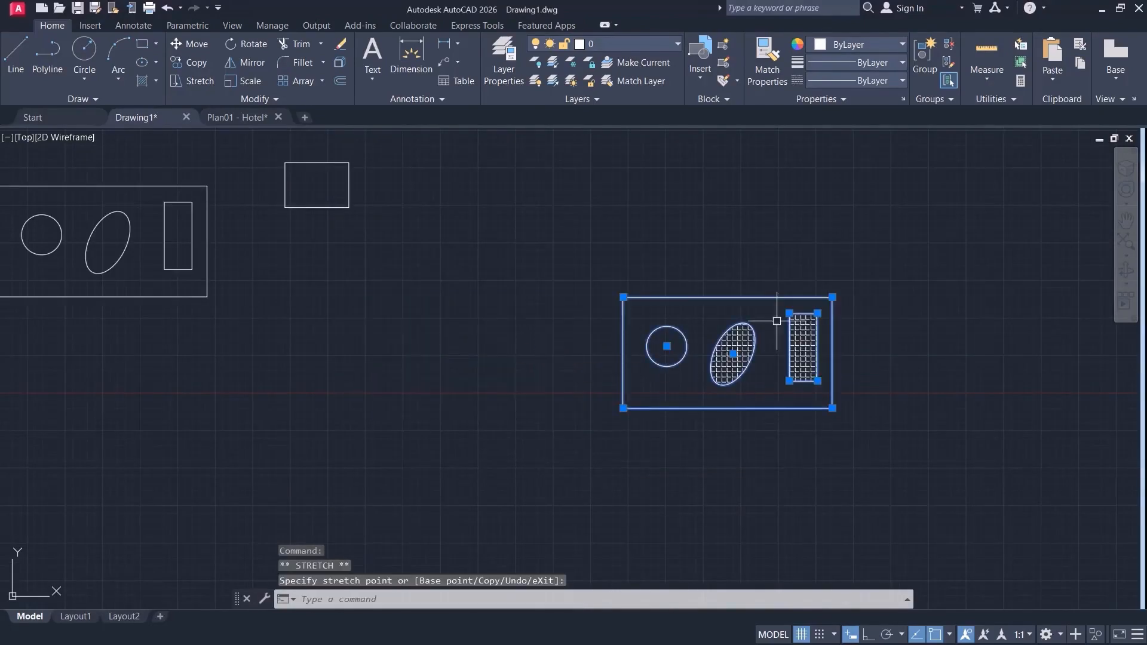
{"action": "key", "text": "ctrl+z"}
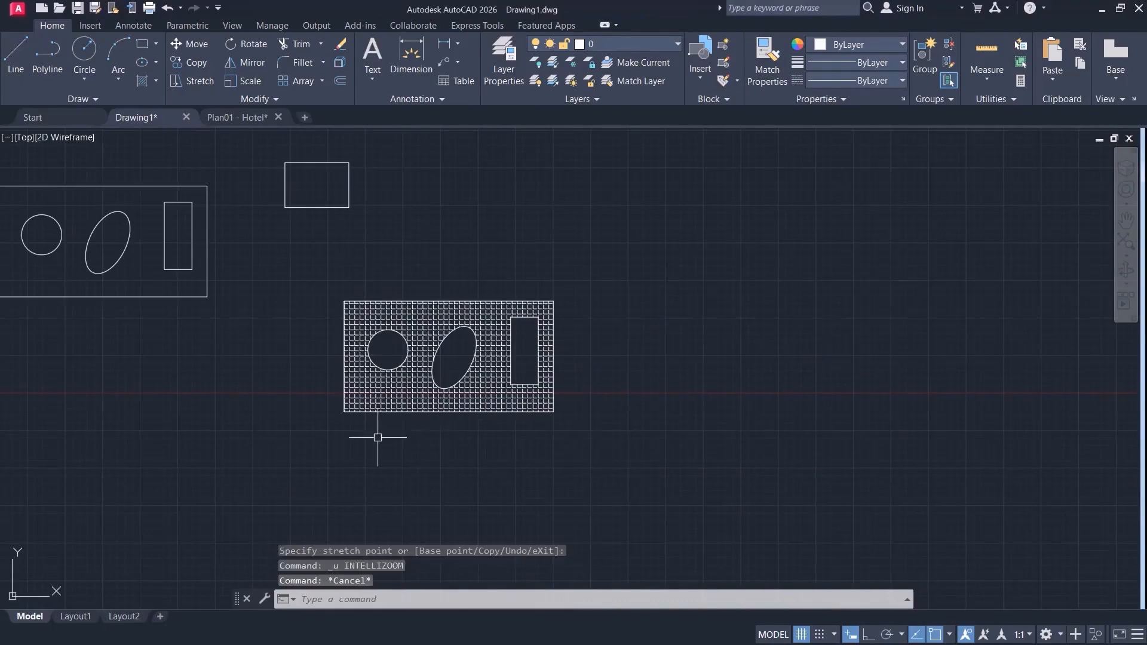
{"action": "key", "text": "ctrl+z"}
{"action": "key", "text": "ctrl+z"}
{"action": "key", "text": "ctrl+z"}
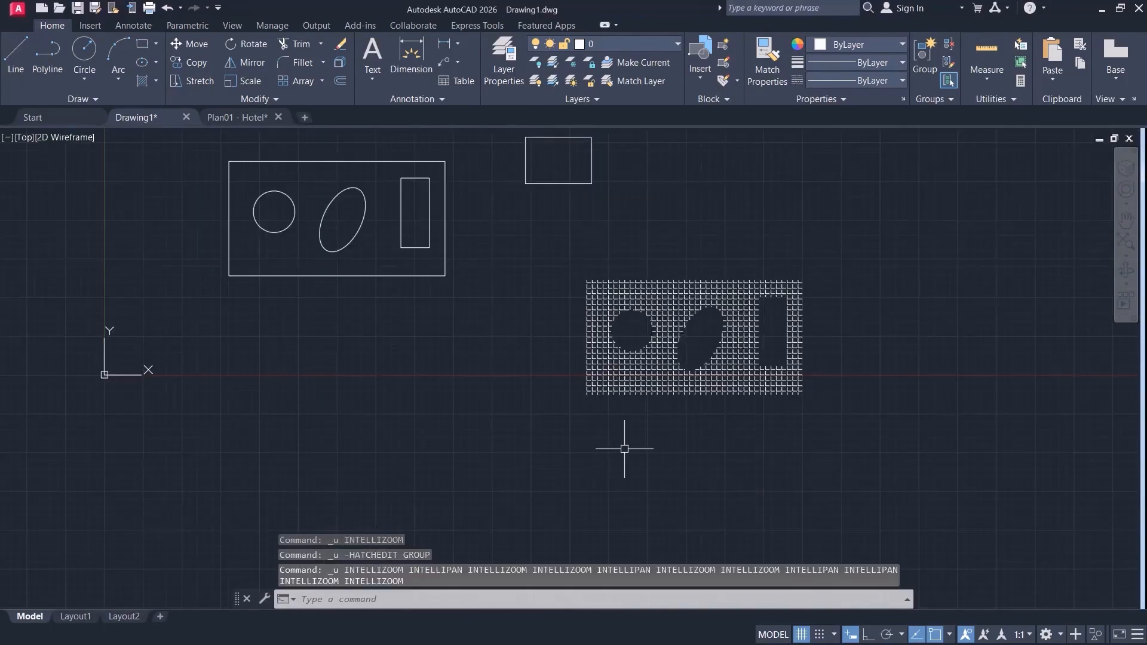
Undo the hatch's move so it fills the original large rectangle around the inner shapes.
{"action": "key", "text": "ctrl+z"}
{"action": "middle_click_drag", "start_coordinate": [375, 348], "coordinate": [543, 479]}
{"action": "scroll", "coordinate": [543, 472], "scroll_direction": "up", "scroll_amount": 2}
{"action": "middle_click_drag", "start_coordinate": [491, 440], "coordinate": [491, 462]}
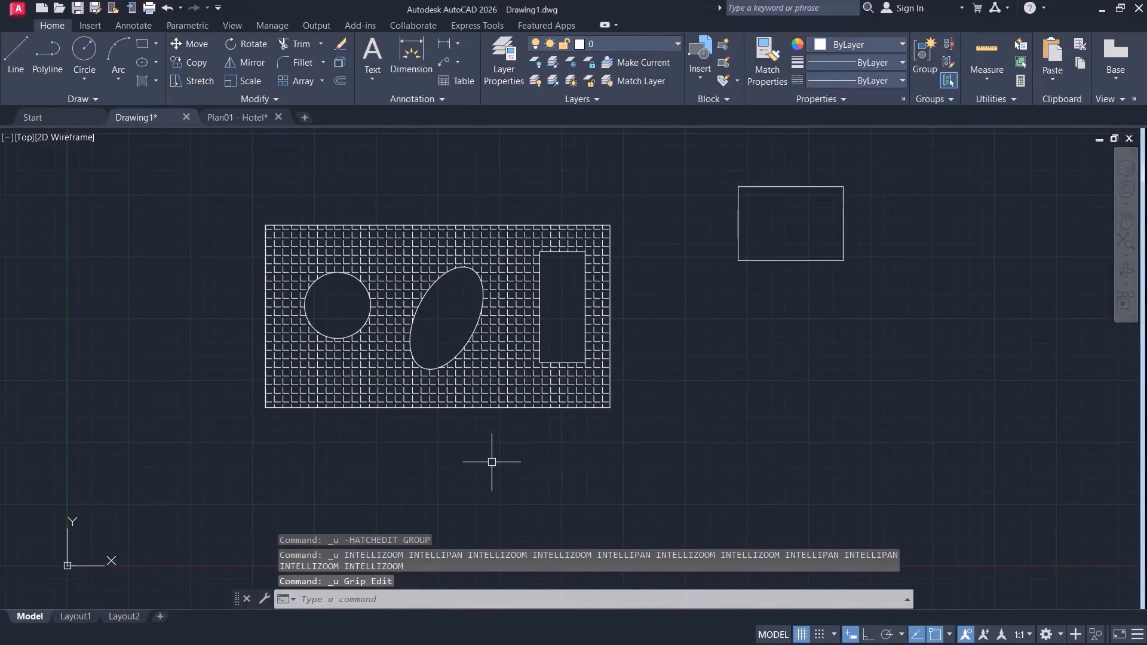
Try moving the circle by its center grip to several spots inside the rectangle while the hatch is associative.
{"action": "left_click", "coordinate": [394, 245]}
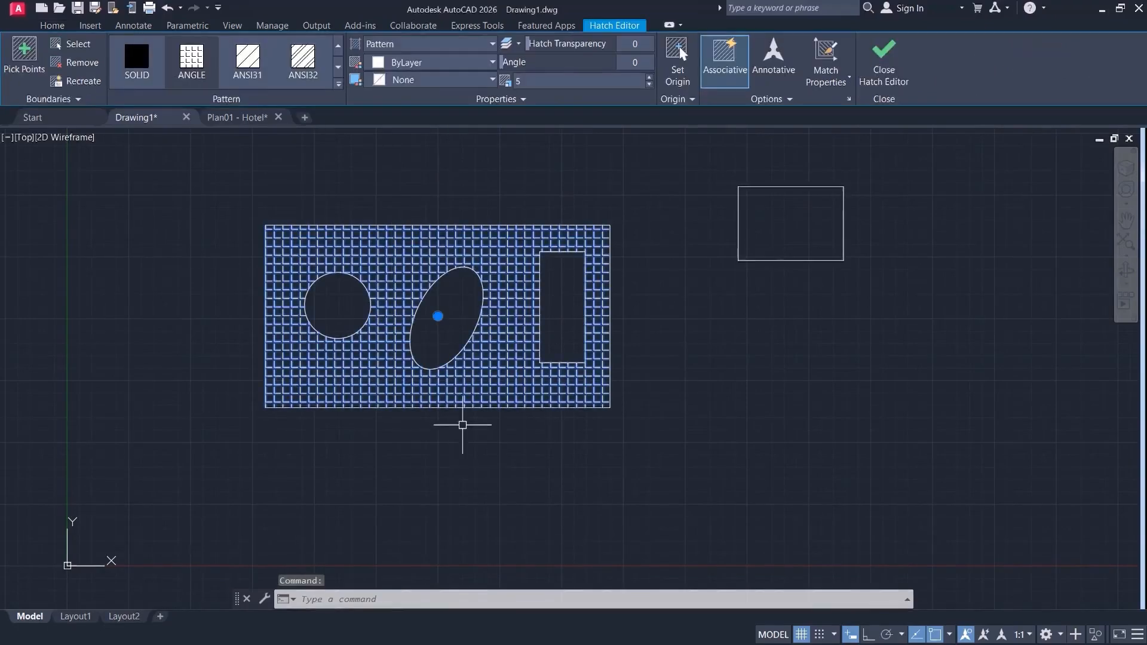
{"action": "left_click", "coordinate": [370, 307]}
{"action": "left_click", "coordinate": [337, 305]}
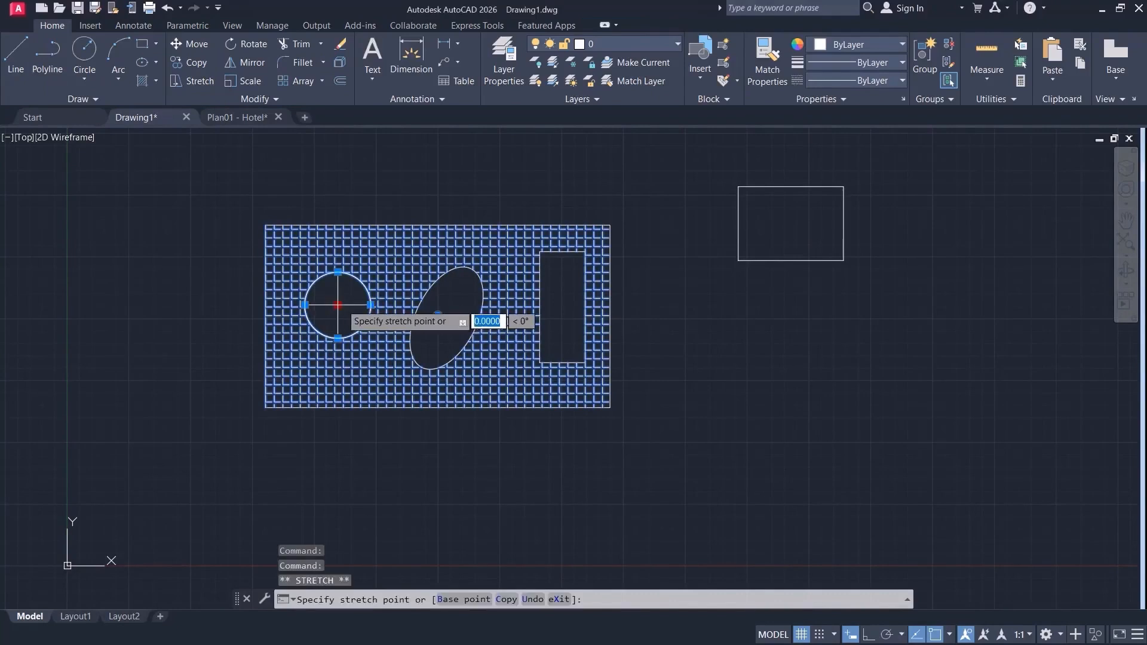
{"action": "left_click", "coordinate": [370, 306]}
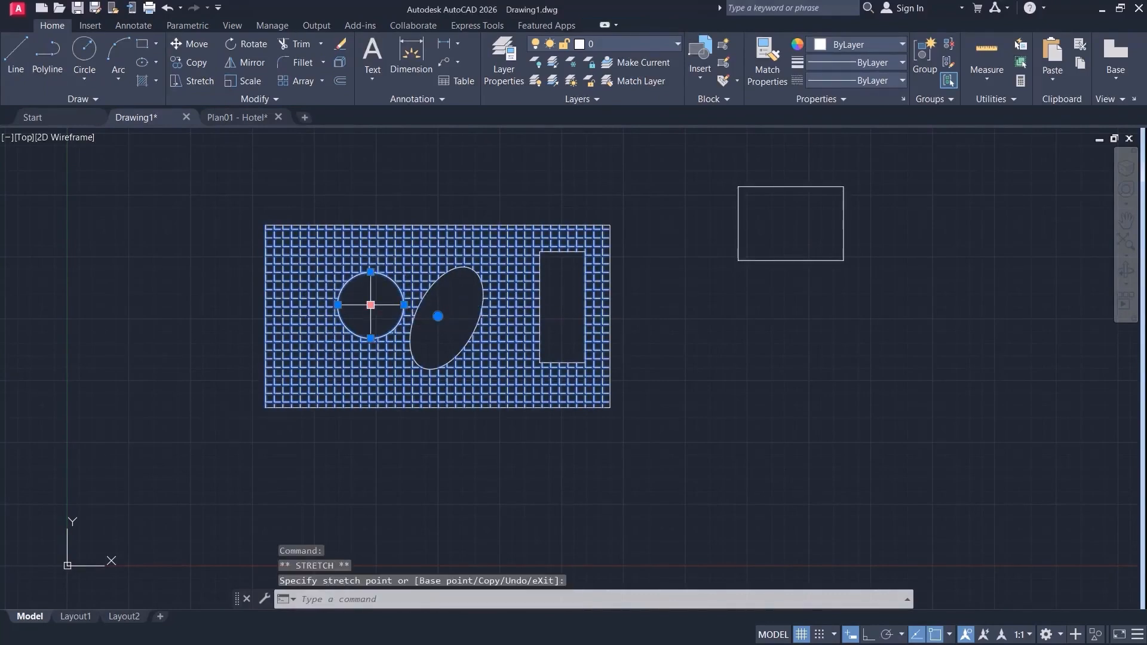
{"action": "left_click", "coordinate": [322, 354]}
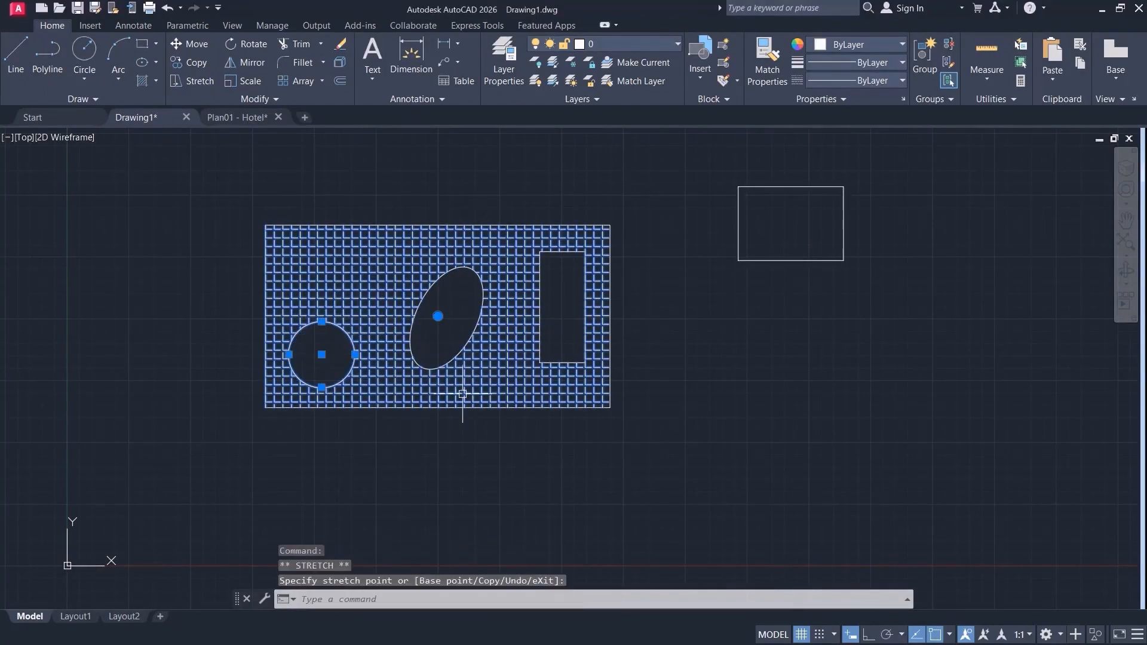
{"action": "left_click", "coordinate": [321, 355]}
{"action": "left_click", "coordinate": [318, 291]}
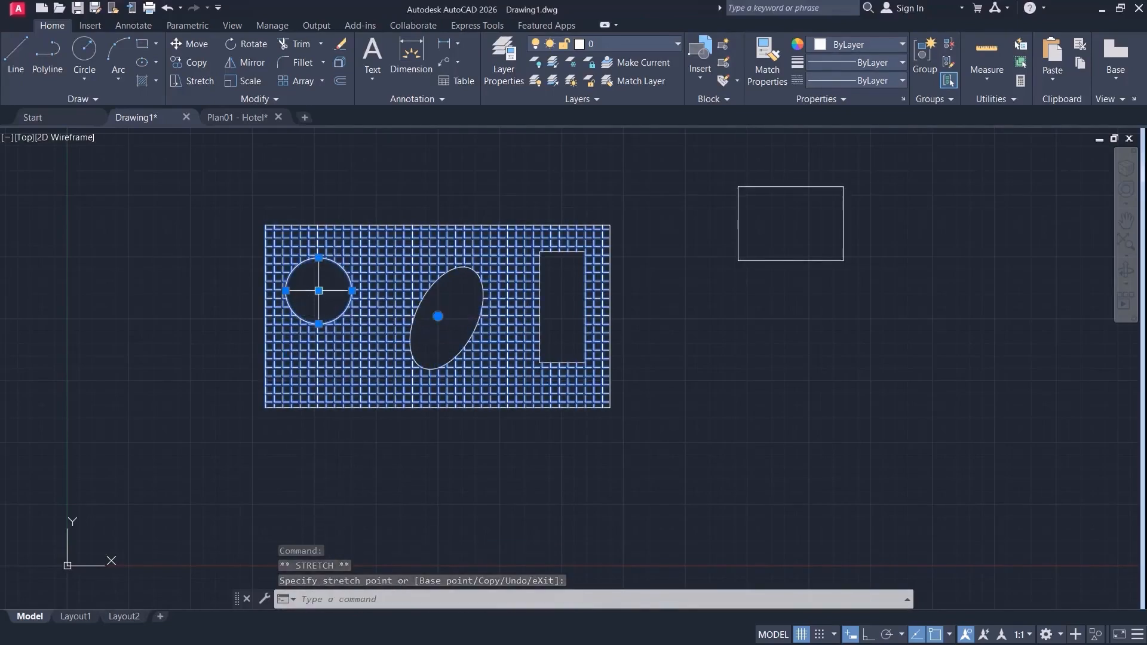
{"action": "left_click", "coordinate": [318, 291]}
{"action": "left_click", "coordinate": [367, 279]}
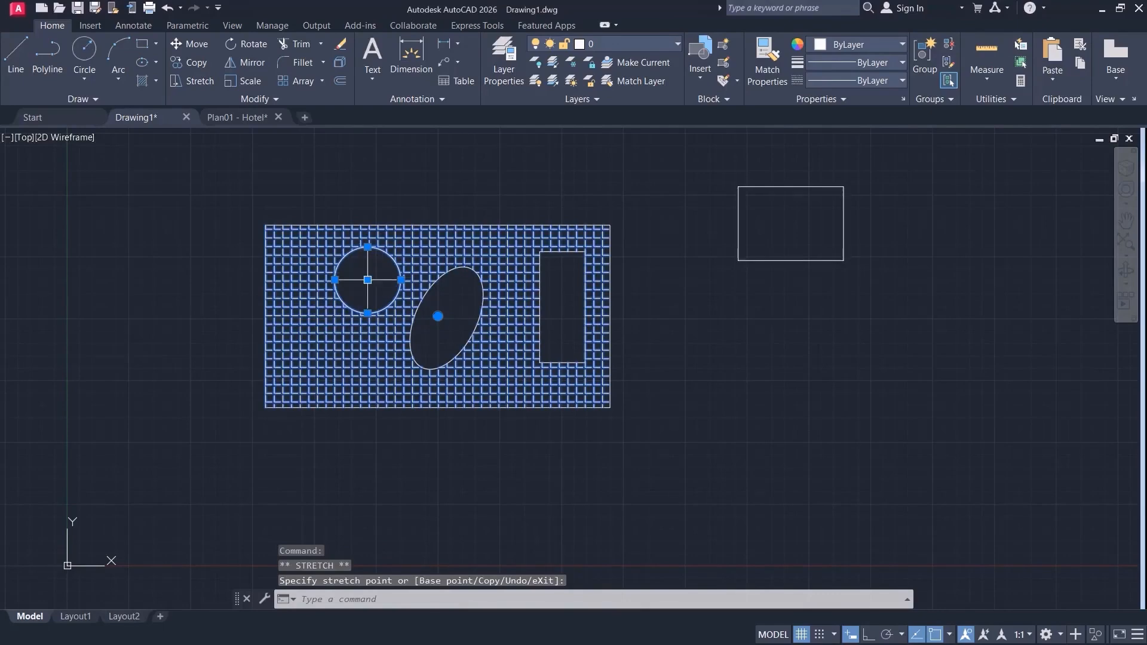
{"action": "left_click", "coordinate": [367, 280]}
{"action": "left_click", "coordinate": [334, 280]}
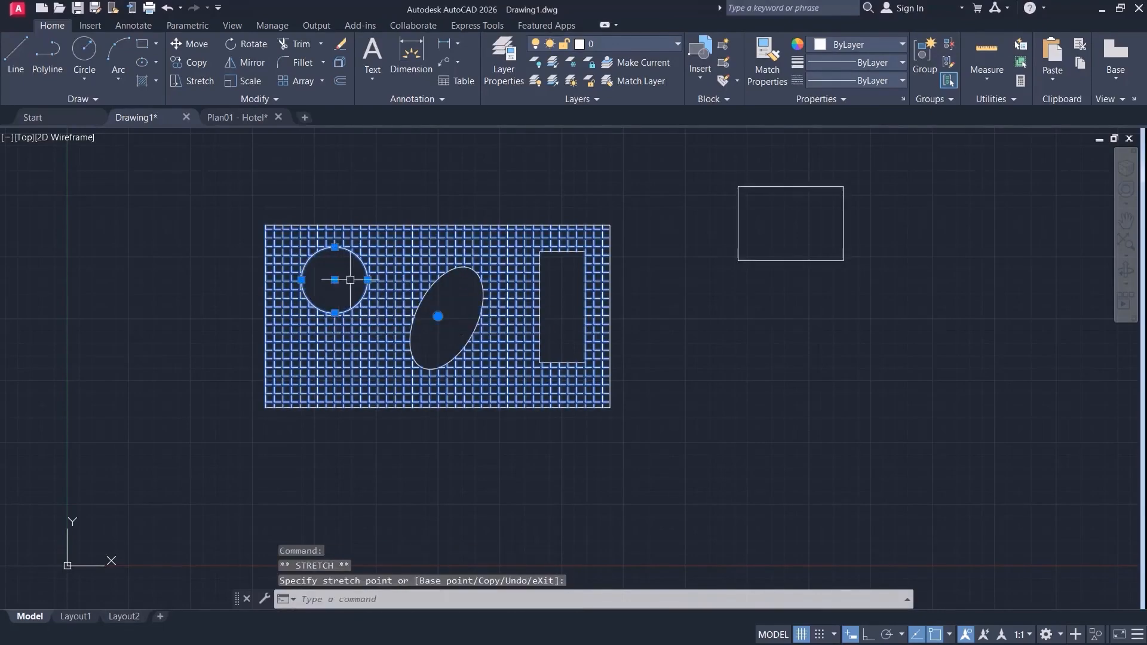
{"action": "key", "text": "Escape"}
Turn off the hatch's associativity with its boundaries and close the hatch editor.
{"action": "left_click", "coordinate": [380, 336]}
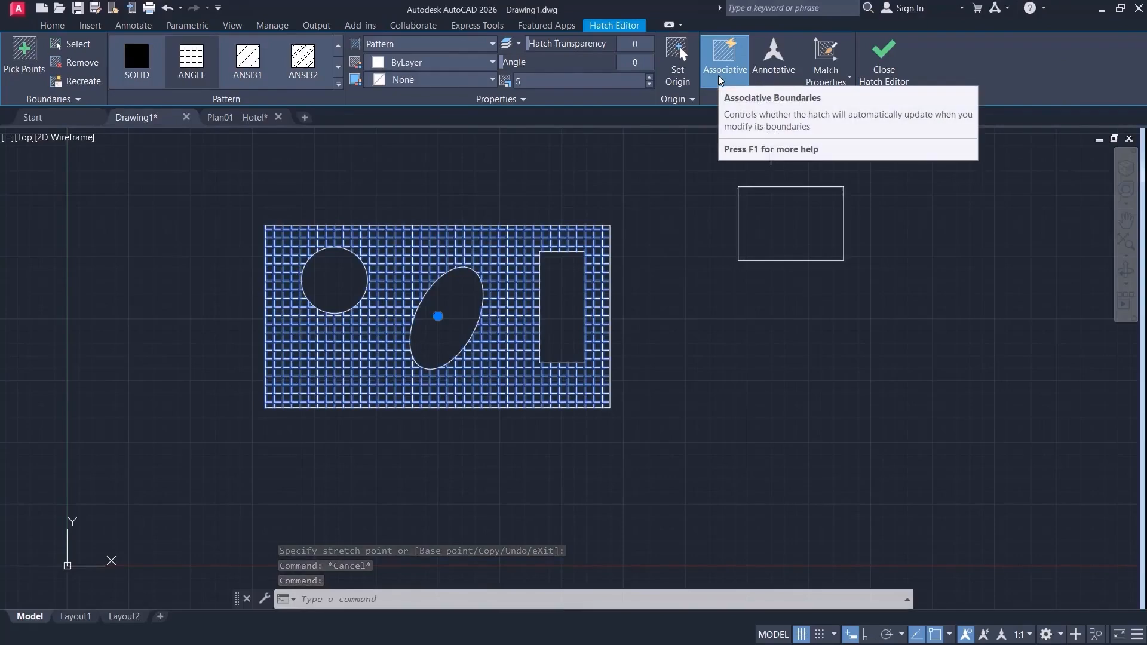
{"action": "left_click", "coordinate": [726, 52]}
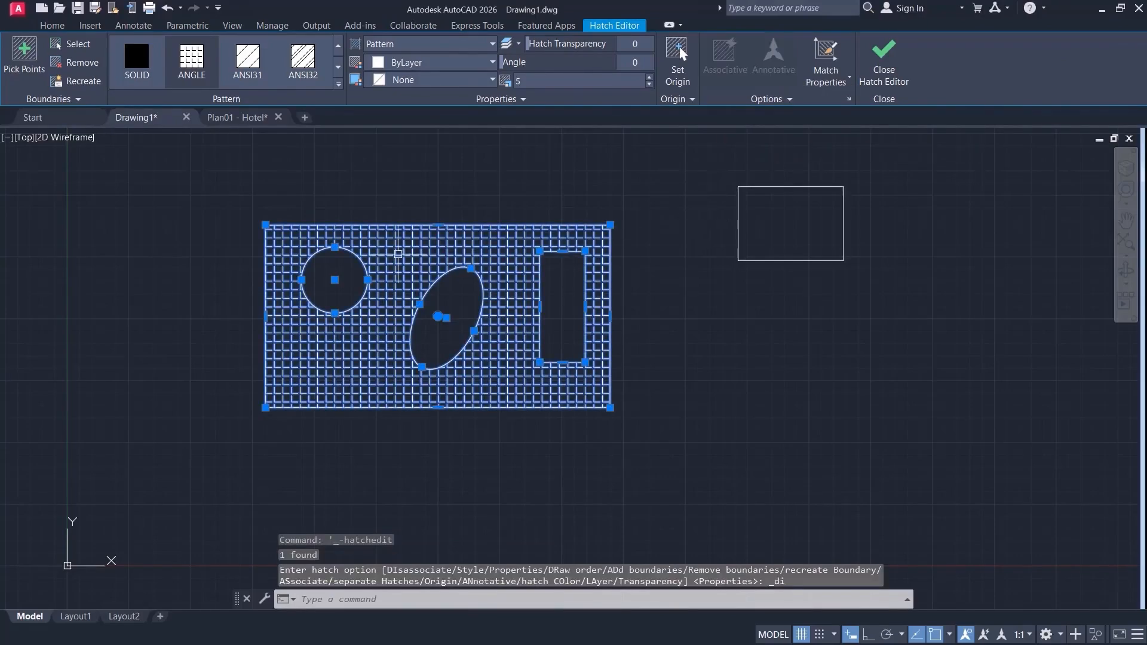
{"action": "left_click", "coordinate": [890, 50]}
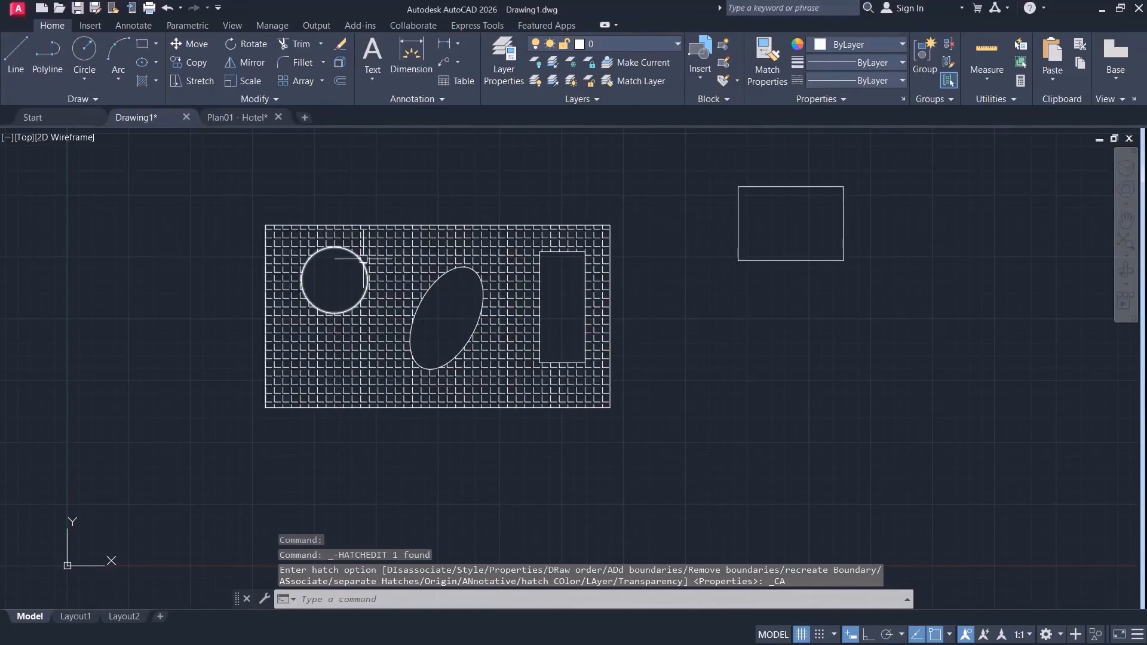
Try moving the circle by its center grip toward the rectangle's lower edge with the hatch non-associative.
{"action": "left_click", "coordinate": [363, 259]}
{"action": "left_click", "coordinate": [334, 280]}
{"action": "left_click", "coordinate": [350, 334]}
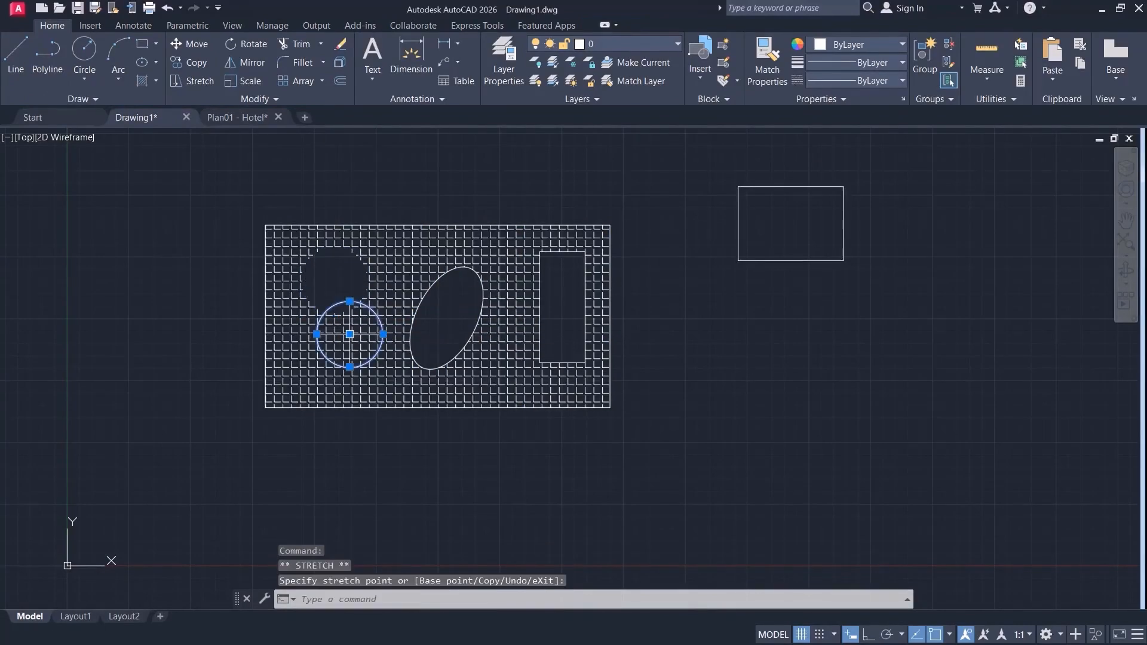
{"action": "left_click", "coordinate": [350, 334]}
{"action": "left_click", "coordinate": [316, 334]}
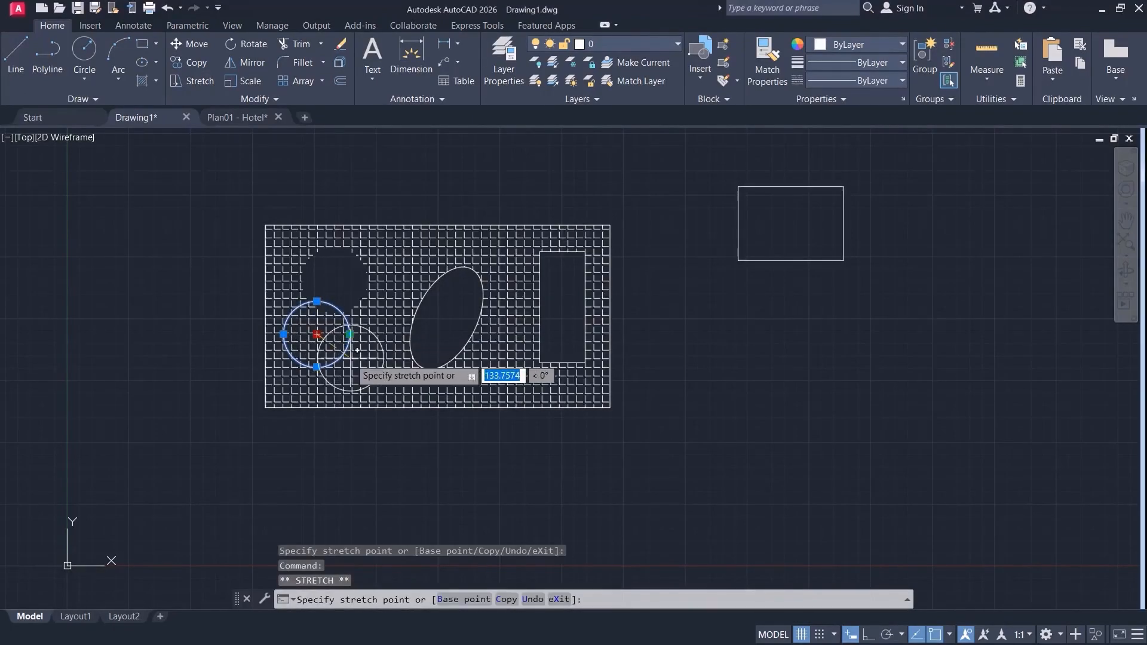
{"action": "left_click", "coordinate": [349, 333]}
{"action": "key", "text": "Escape"}
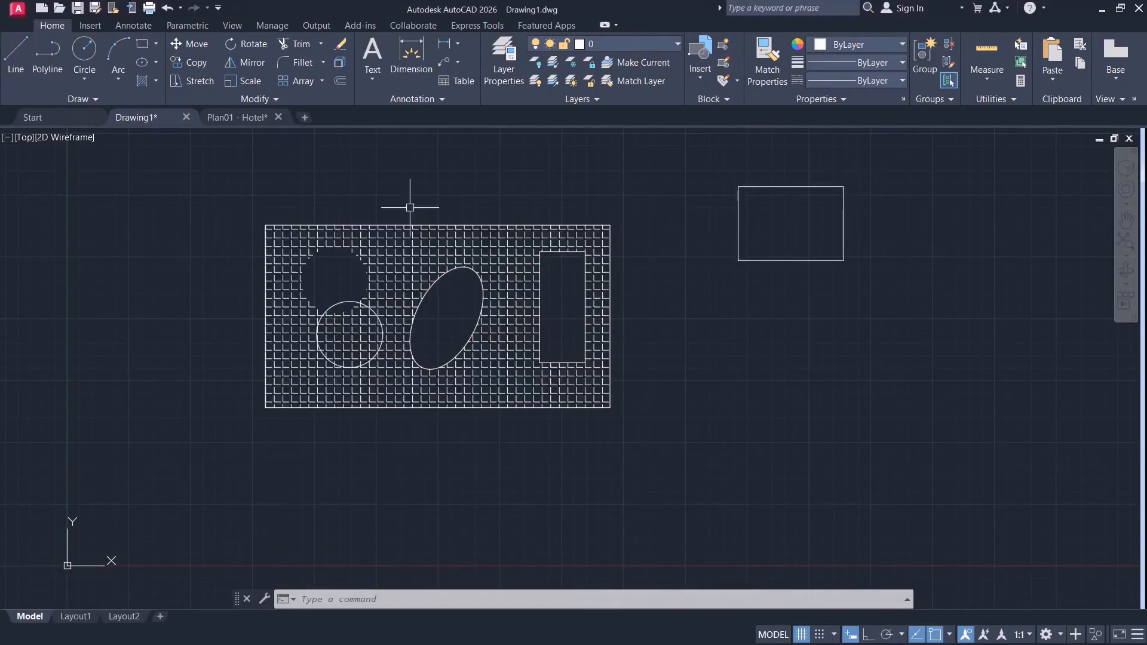
Undo the circle's moves and the removal of the hatch's associativity.
{"action": "key", "text": "ctrl+z"}
{"action": "key", "text": "ctrl+z"}
{"action": "key", "text": "ctrl+z"}
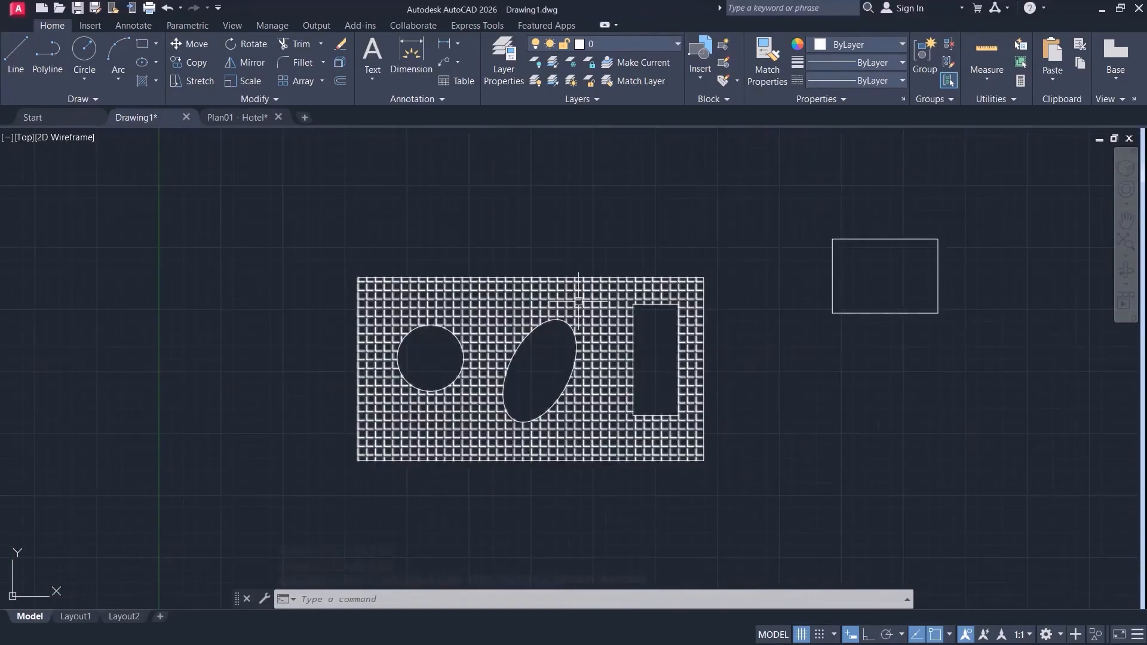
Select the hatch in the large rectangle and change its pattern to SOLID.
{"action": "left_click", "coordinate": [578, 302]}
{"action": "left_click", "coordinate": [732, 88]}
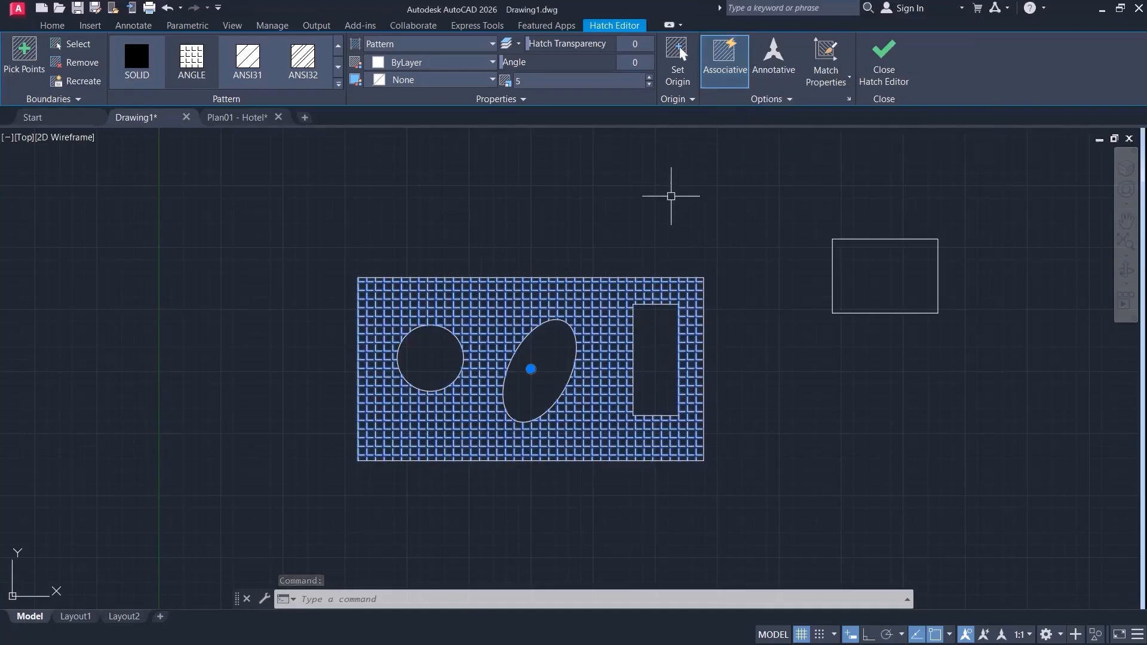
{"action": "middle_click_drag", "start_coordinate": [633, 219], "coordinate": [525, 188]}
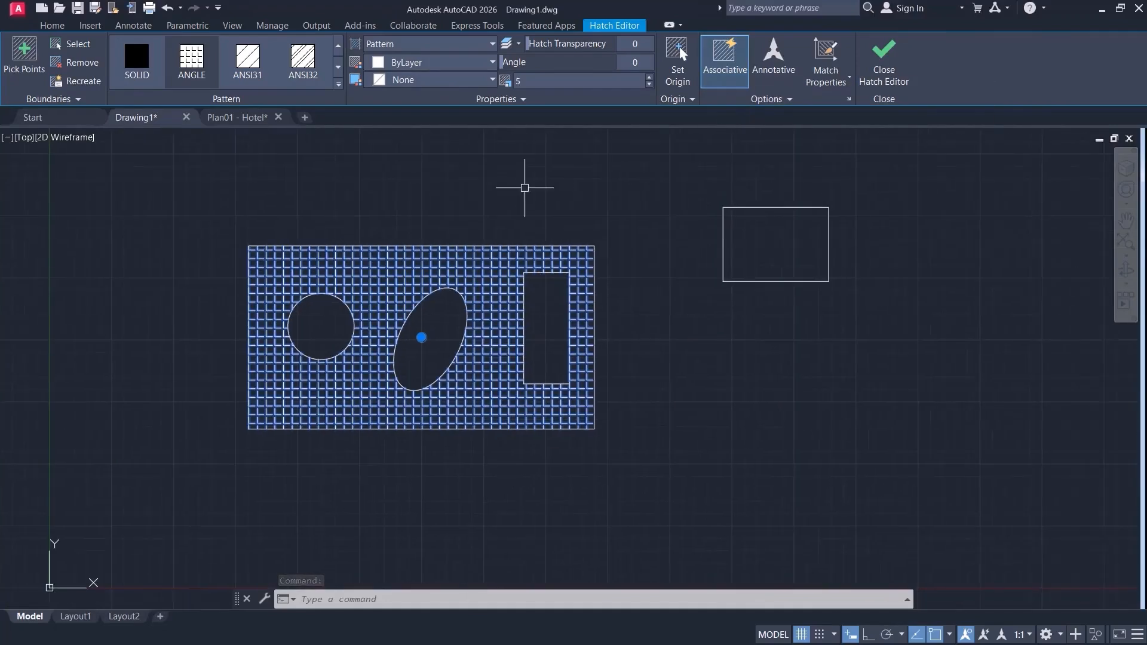
{"action": "left_click", "coordinate": [148, 87]}
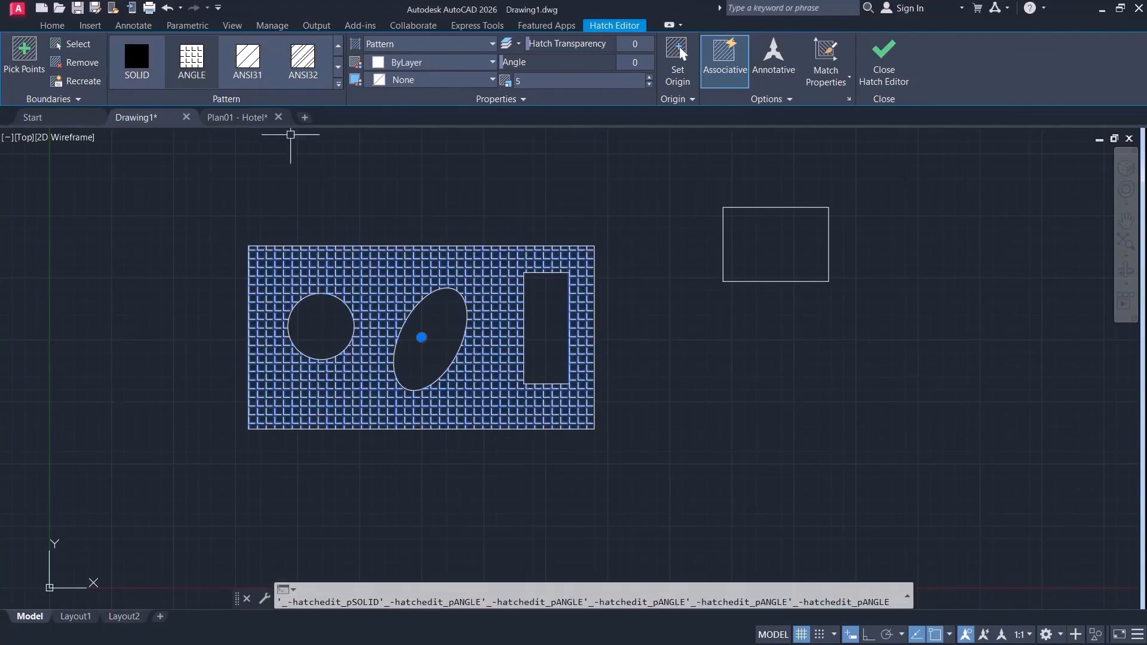
{"action": "left_click", "coordinate": [137, 57]}
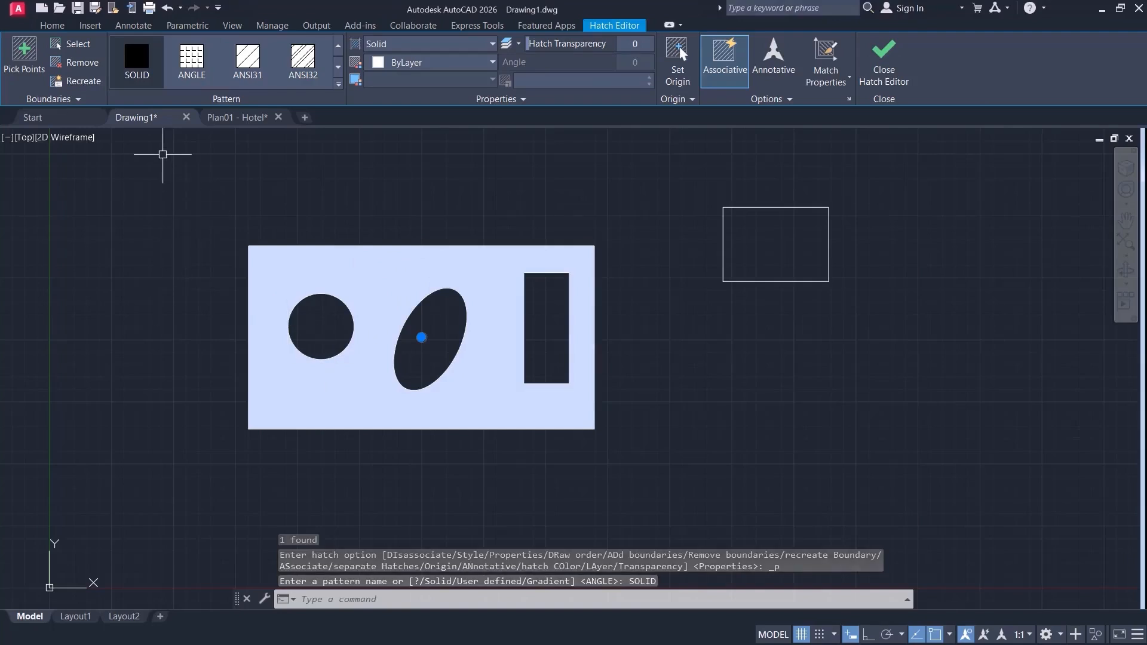
Look through the available hatch types and the pattern gallery, and choose SOLID again.
{"action": "left_click", "coordinate": [492, 44]}
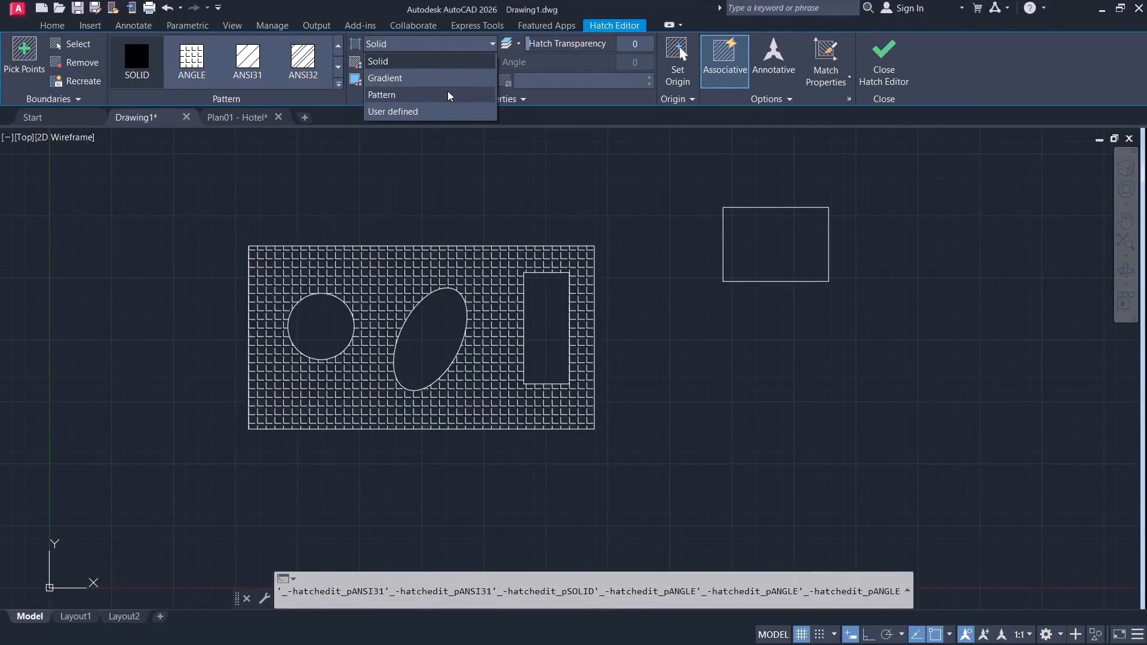
{"action": "left_click", "coordinate": [297, 174]}
{"action": "left_click", "coordinate": [178, 192]}
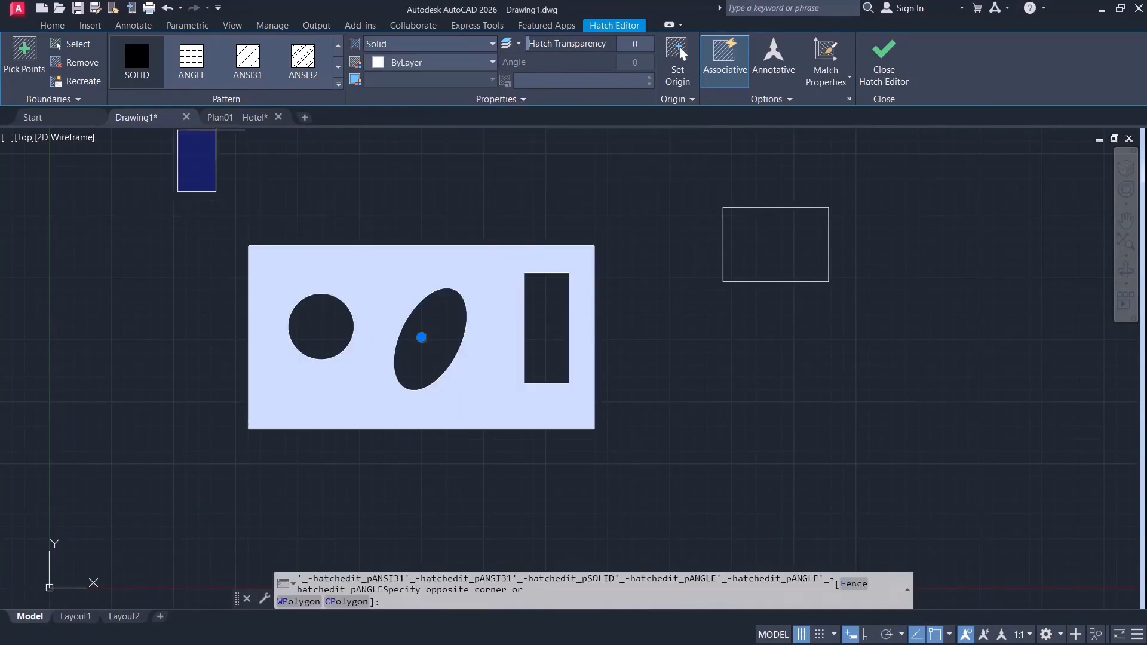
{"action": "left_click", "coordinate": [212, 130]}
{"action": "left_click", "coordinate": [338, 85]}
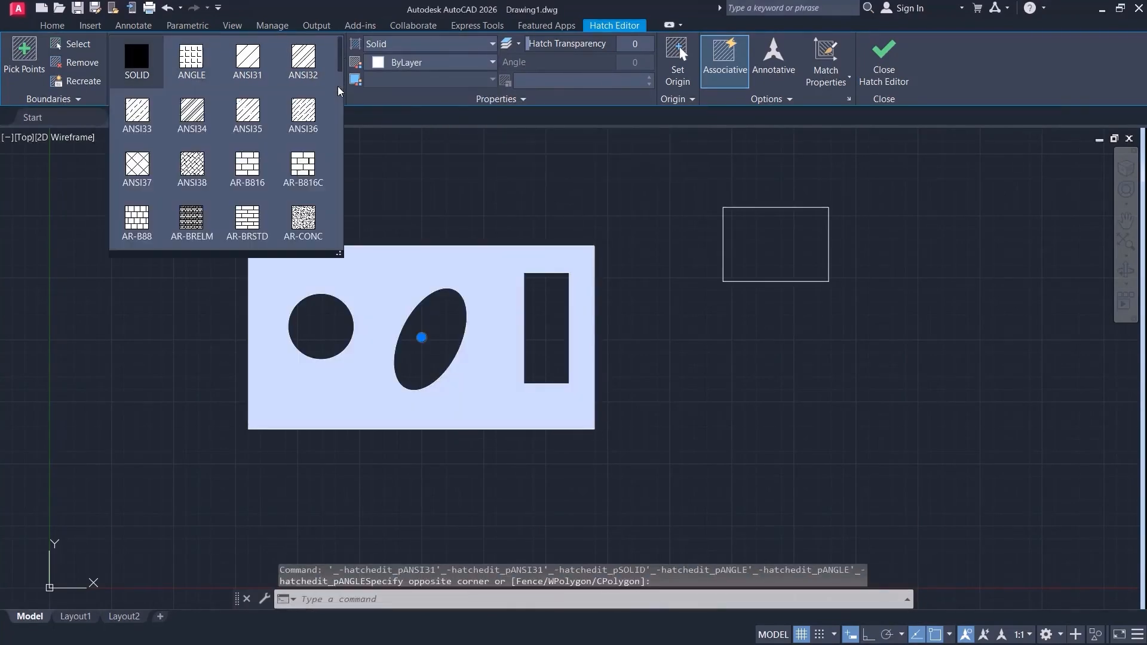
{"action": "scroll", "coordinate": [233, 179], "scroll_direction": "down", "scroll_amount": 3}
{"action": "scroll", "coordinate": [236, 173], "scroll_direction": "up", "scroll_amount": 3}
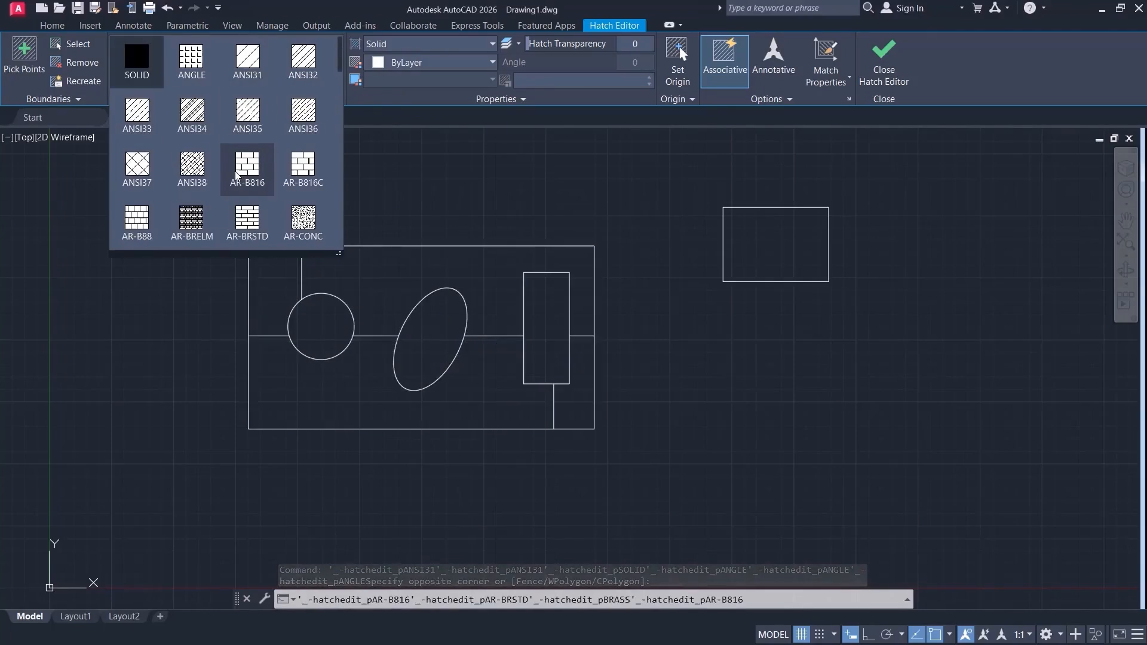
{"action": "left_click", "coordinate": [140, 52]}
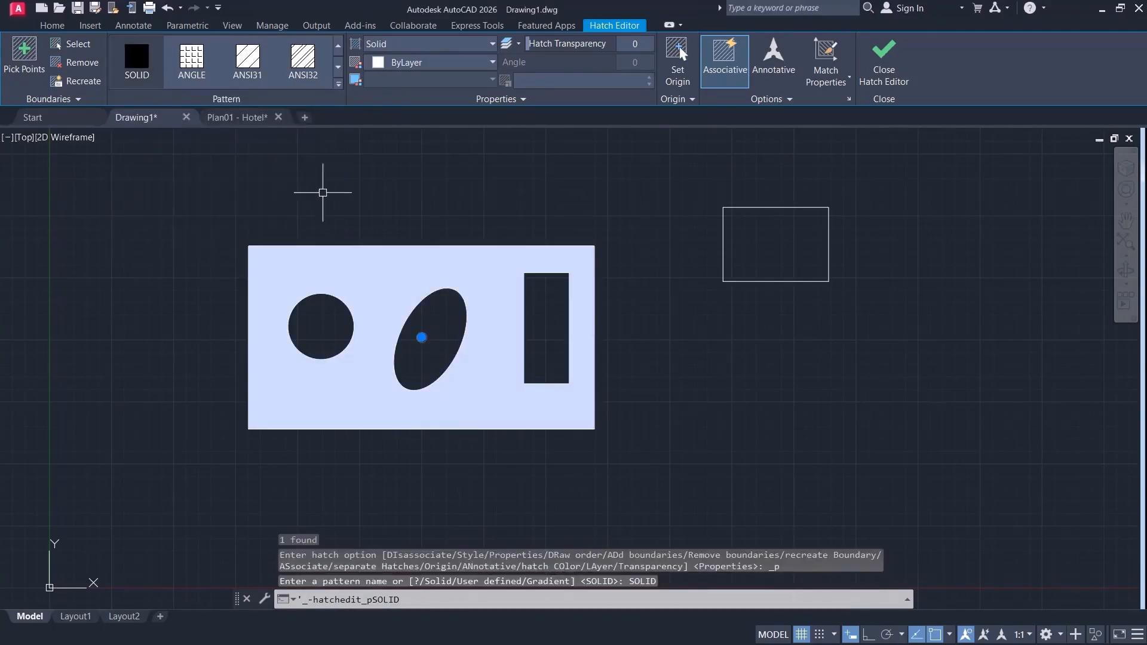
Try the solid hatch in yellow 248,215,49 and in green 88,186,72.
{"action": "left_click", "coordinate": [489, 63]}
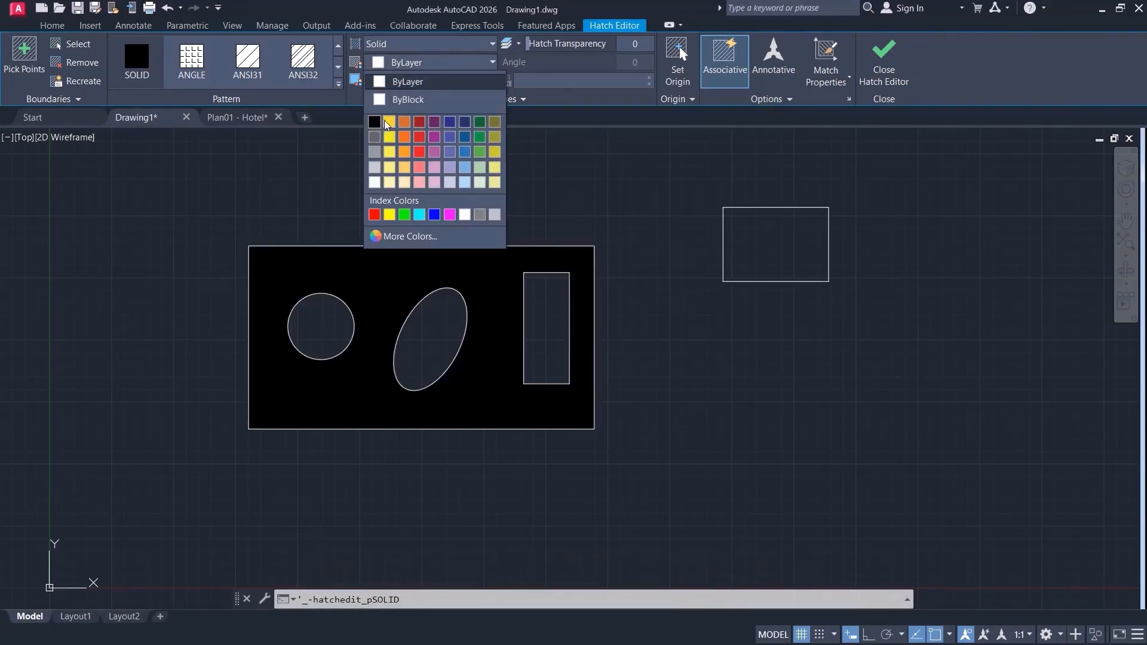
{"action": "left_click", "coordinate": [390, 137]}
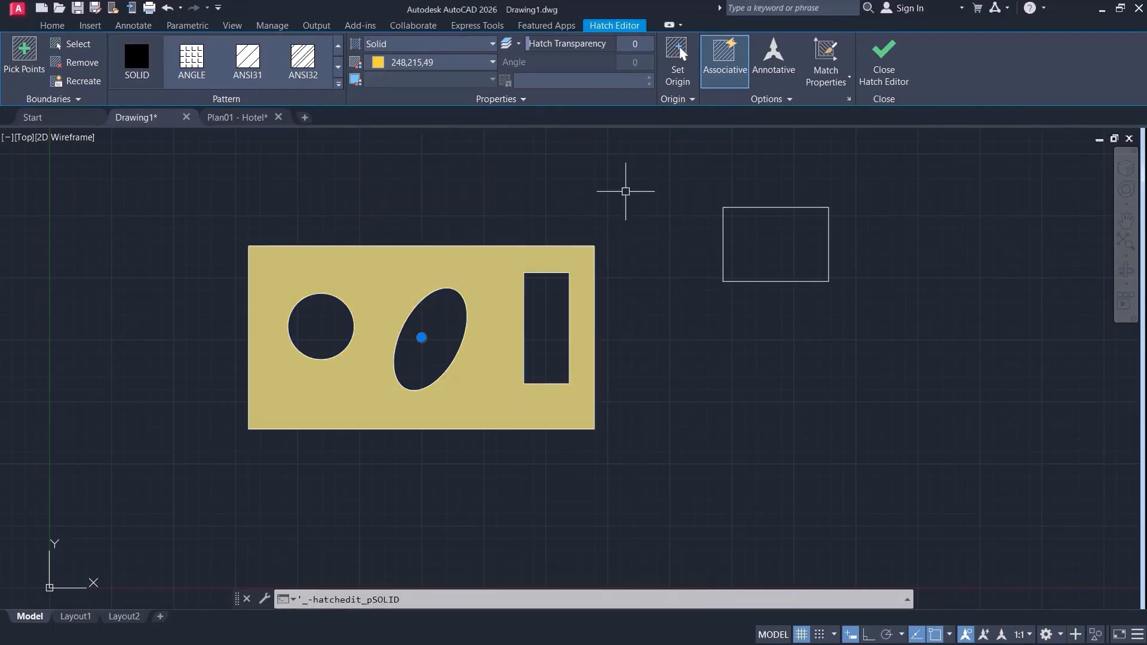
{"action": "left_click", "coordinate": [522, 180]}
{"action": "left_click", "coordinate": [401, 195]}
{"action": "left_click", "coordinate": [491, 64]}
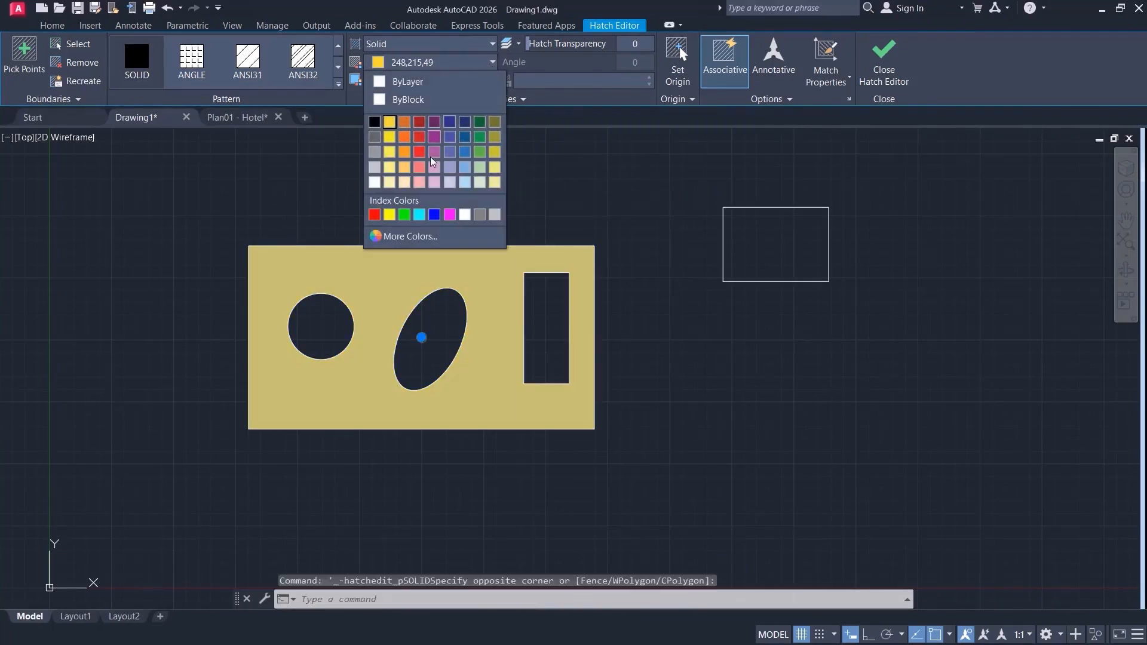
{"action": "left_click", "coordinate": [480, 152]}
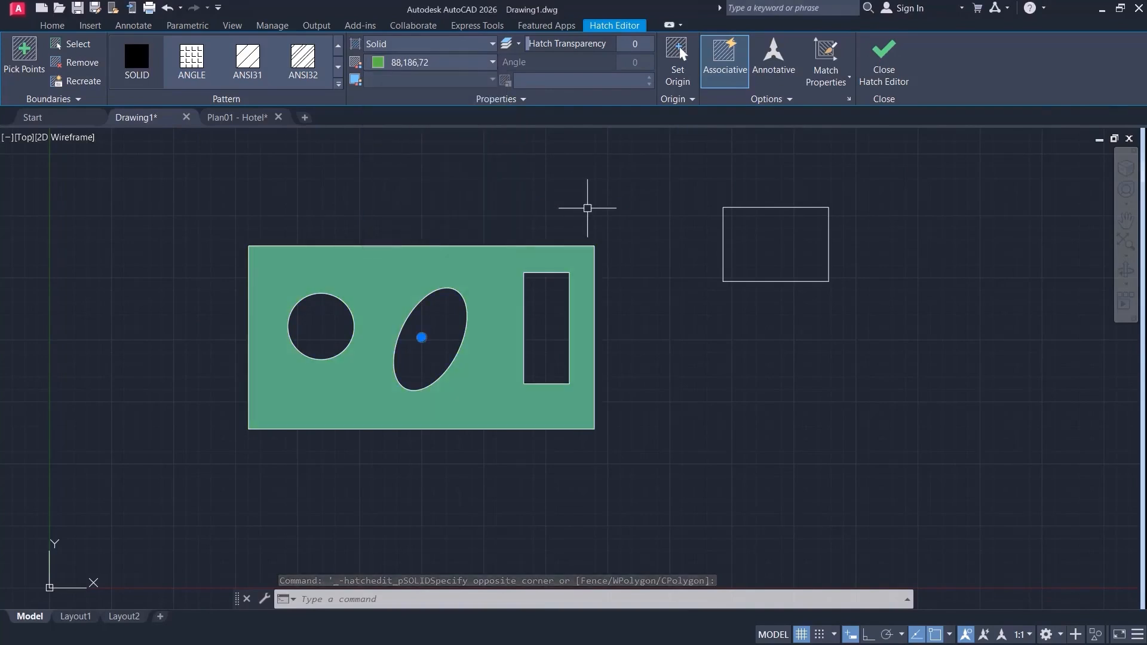
Open the true color settings for the hatch color and switch the color model to RGB.
{"action": "left_click", "coordinate": [493, 62]}
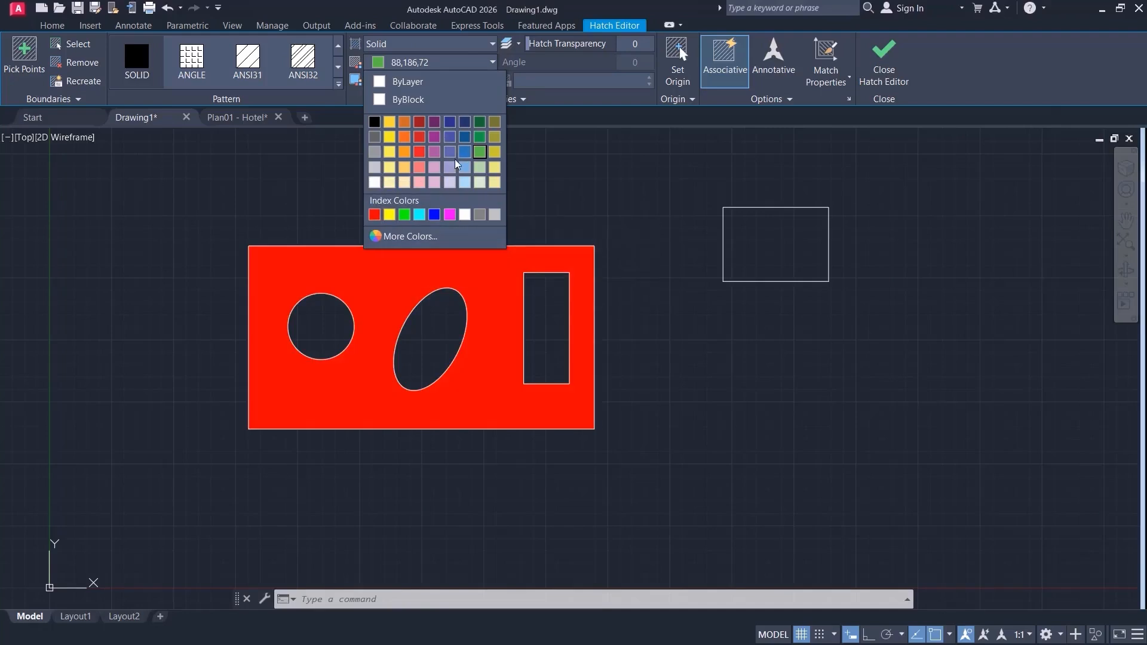
{"action": "left_click", "coordinate": [410, 237]}
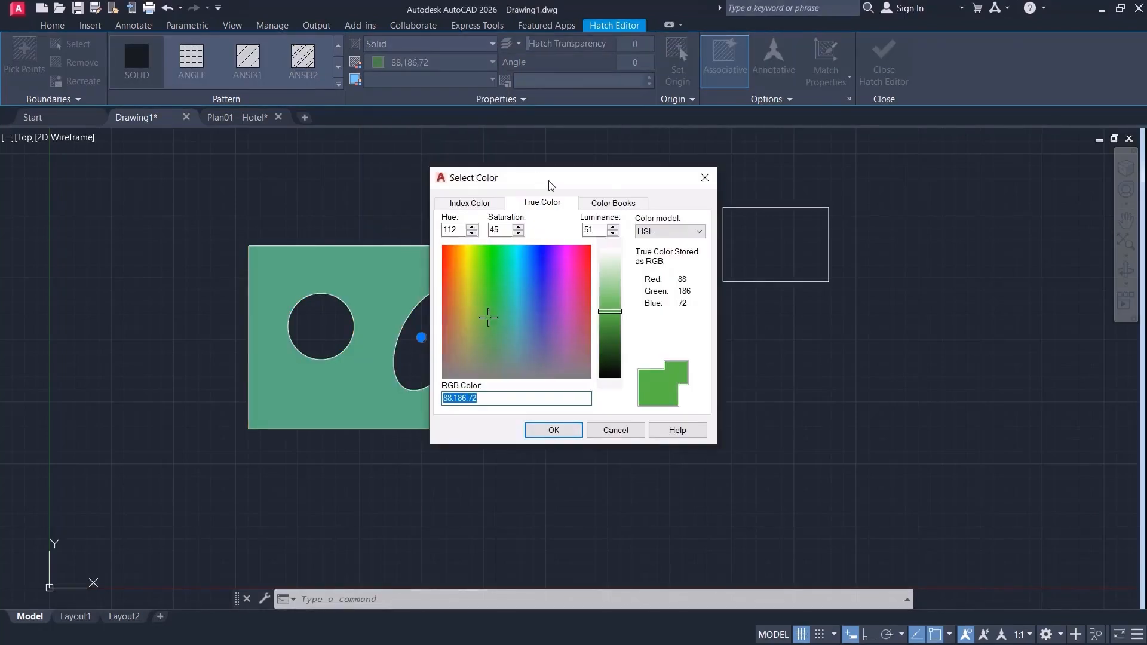
{"action": "left_click_drag", "start_coordinate": [550, 185], "coordinate": [734, 204]}
{"action": "left_click", "coordinate": [860, 250]}
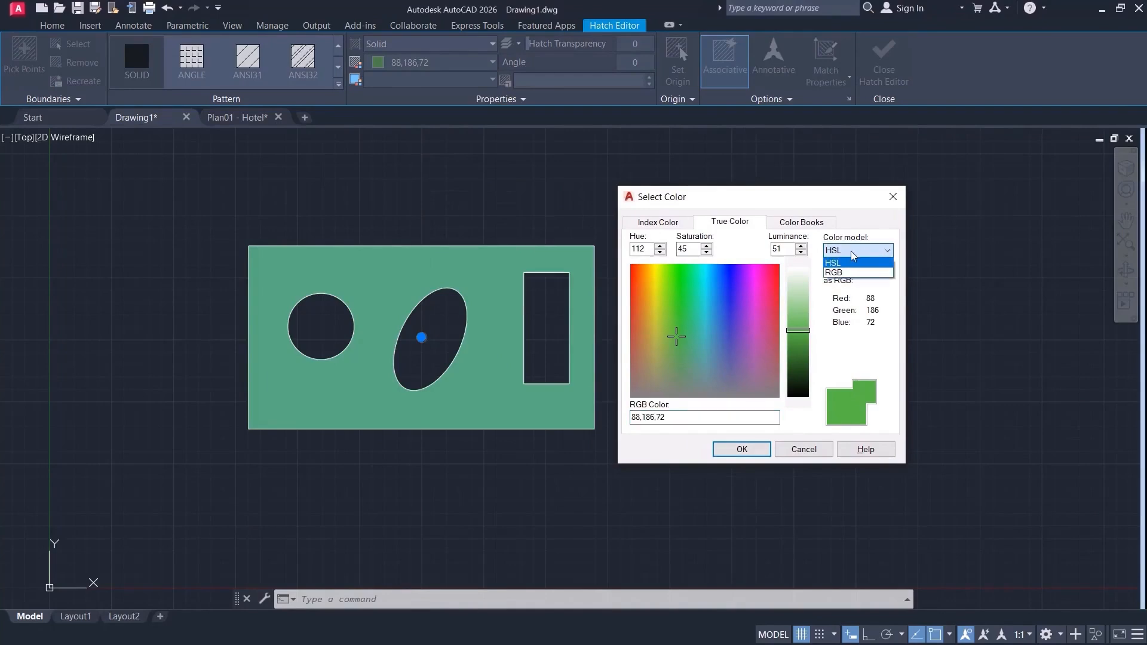
{"action": "left_click", "coordinate": [838, 271]}
Mix a custom purple with red 154, less green and more blue, apply it to the hatch and finish editing.
{"action": "left_click_drag", "start_coordinate": [692, 276], "coordinate": [735, 276]}
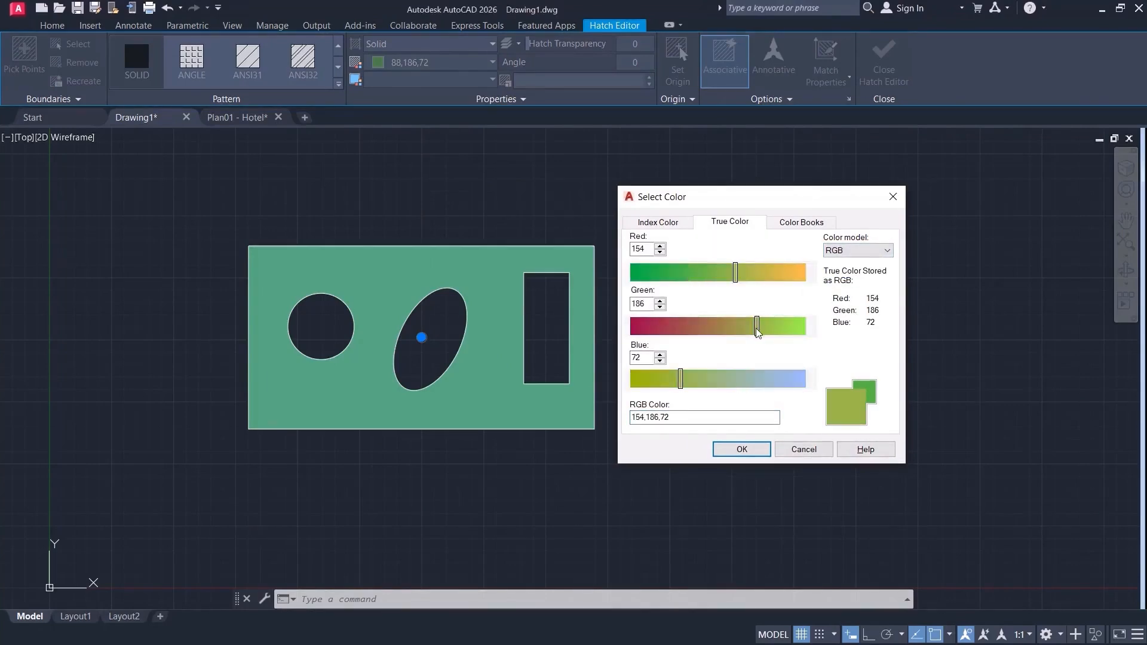
{"action": "left_click_drag", "start_coordinate": [756, 326], "coordinate": [670, 327]}
{"action": "left_click_drag", "start_coordinate": [680, 379], "coordinate": [741, 379]}
{"action": "left_click", "coordinate": [752, 447]}
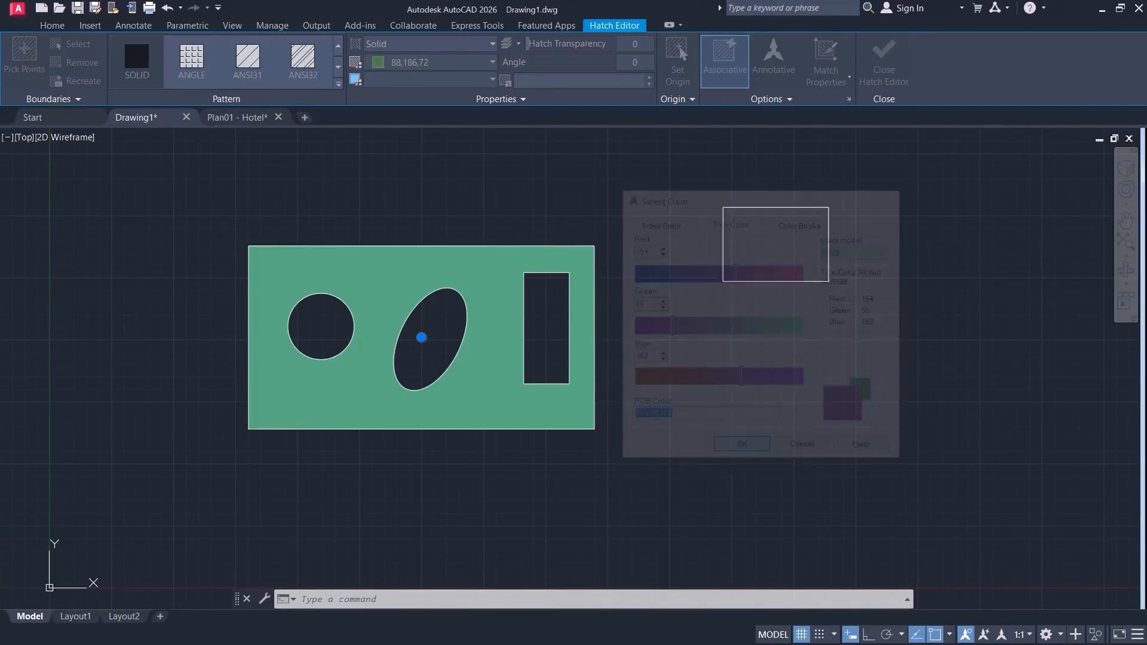
{"action": "left_click", "coordinate": [884, 62]}
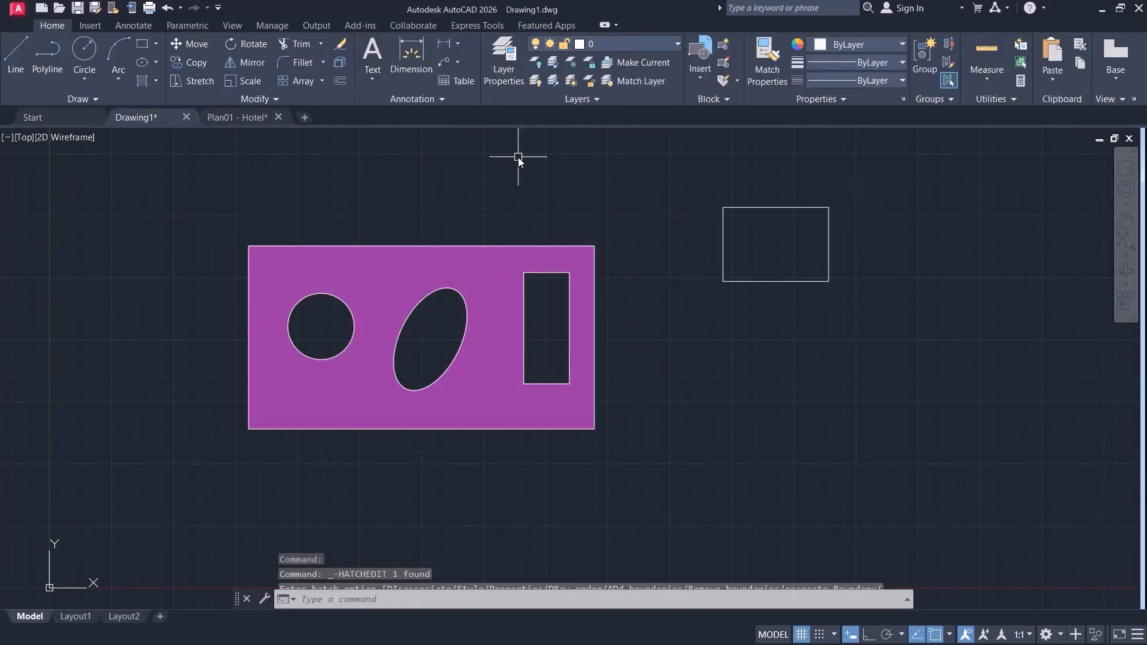
{"action": "mouse_move", "coordinate": [516, 169]}
{"action": "middle_mouse_down"}
{"action": "mouse_move", "coordinate": [607, 145]}
{"action": "mouse_move", "coordinate": [505, 192]}
{"action": "middle_mouse_up"}
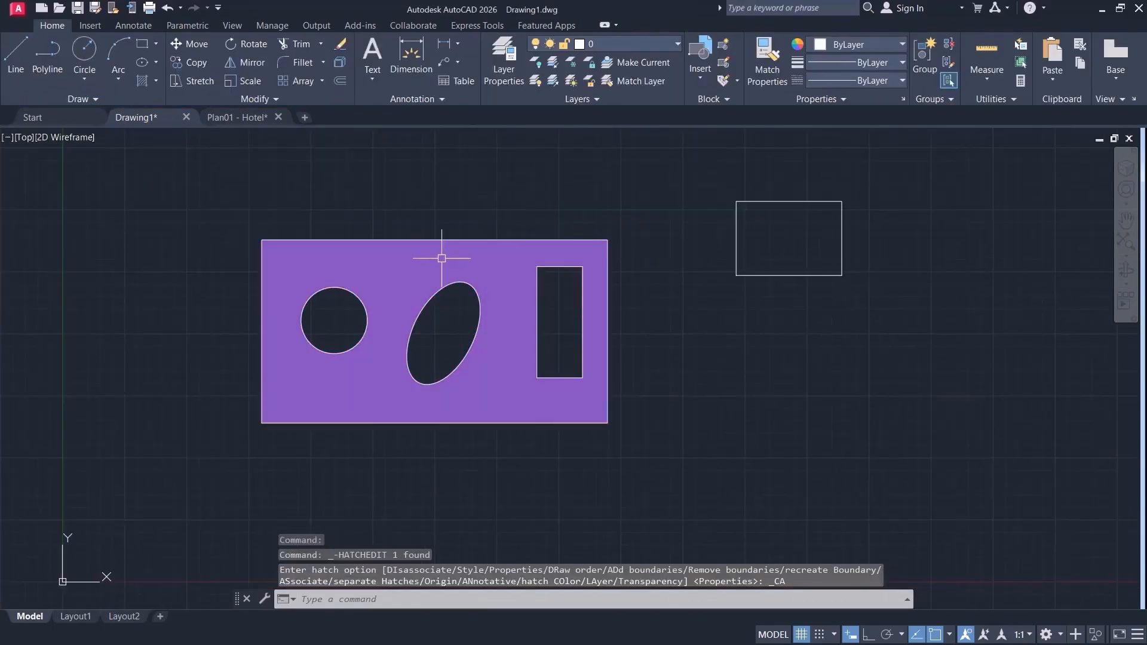
Browse the DIC COLOR GUIDE(R) color book for the purple hatch, keep its current color and finish editing.
{"action": "middle_click_drag", "start_coordinate": [756, 332], "coordinate": [724, 353]}
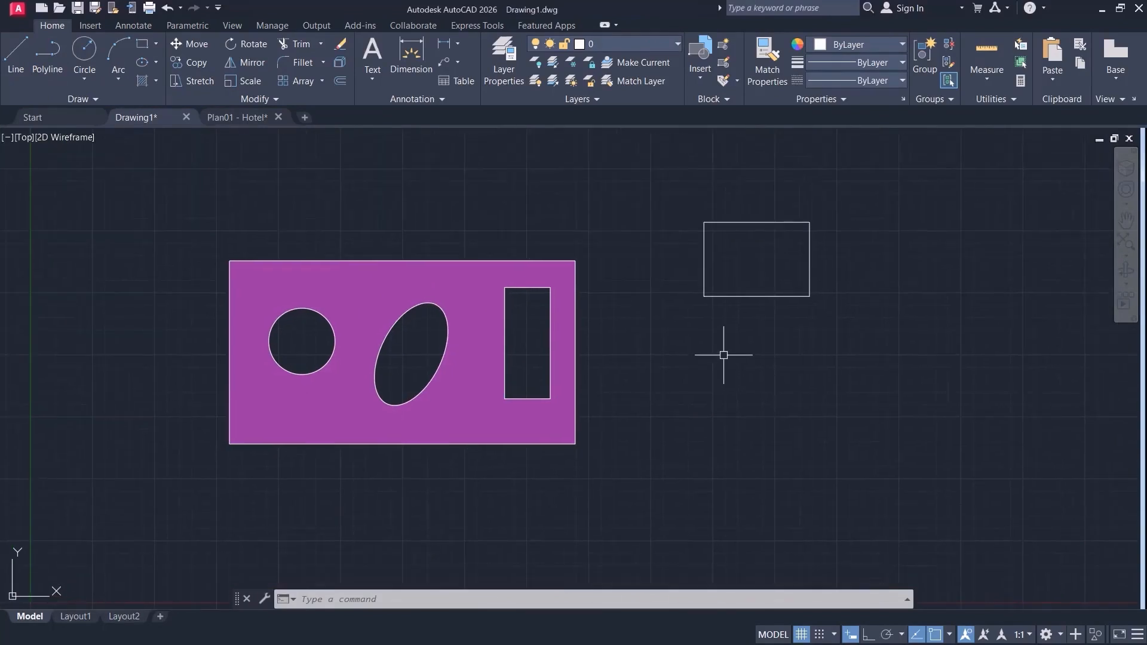
{"action": "left_click", "coordinate": [382, 291]}
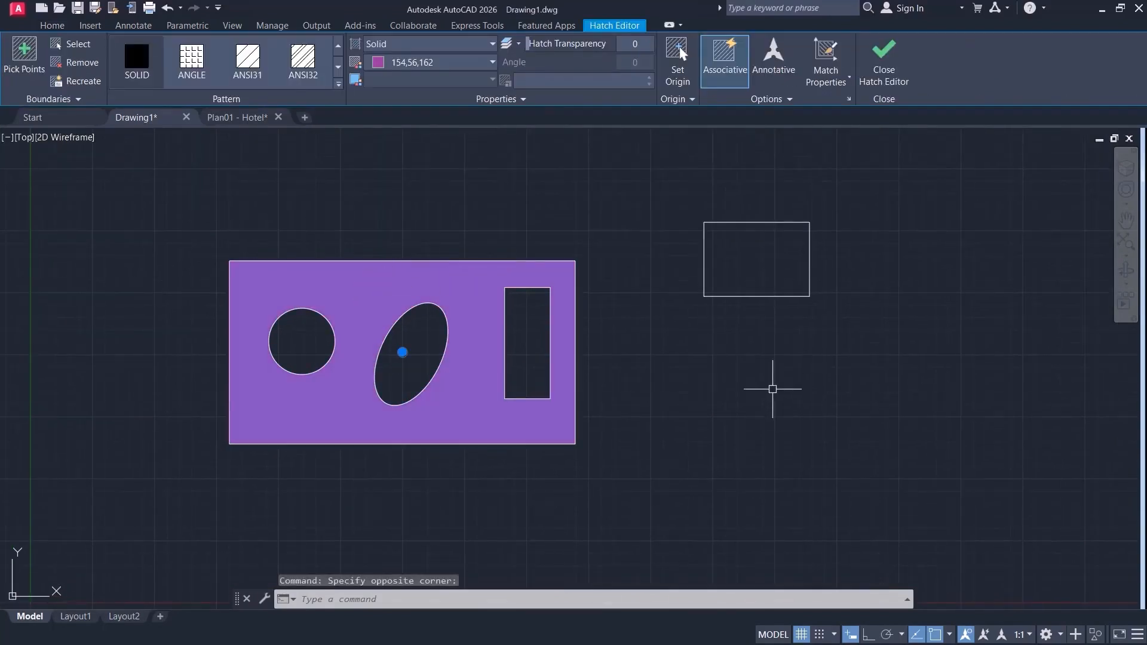
{"action": "left_click", "coordinate": [492, 62]}
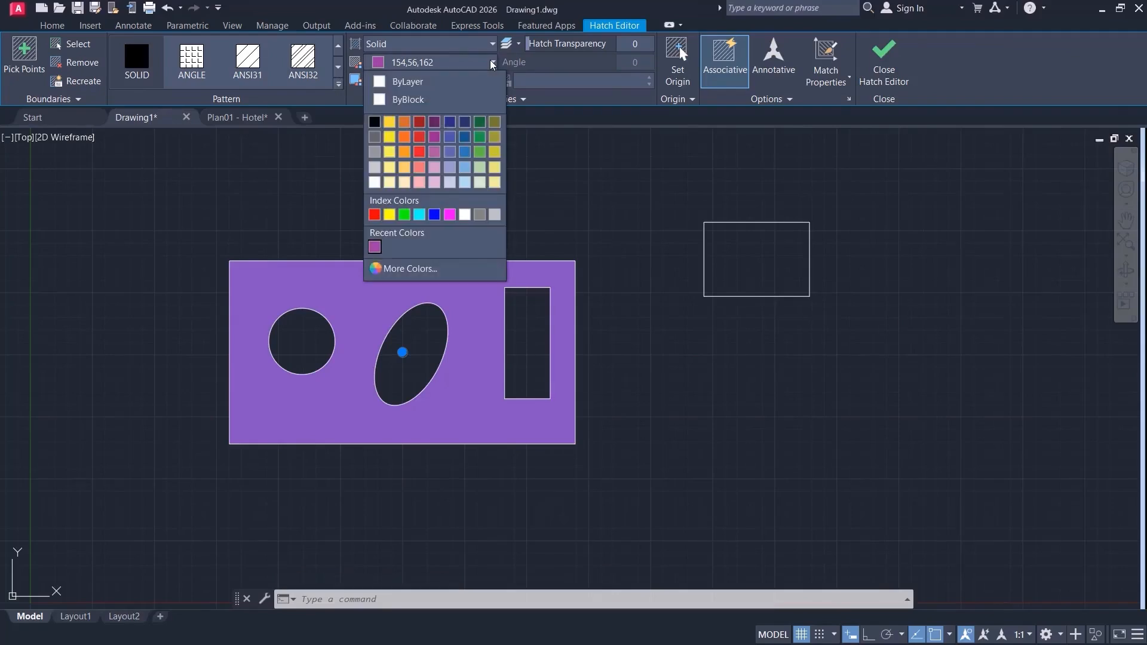
{"action": "left_click", "coordinate": [428, 269]}
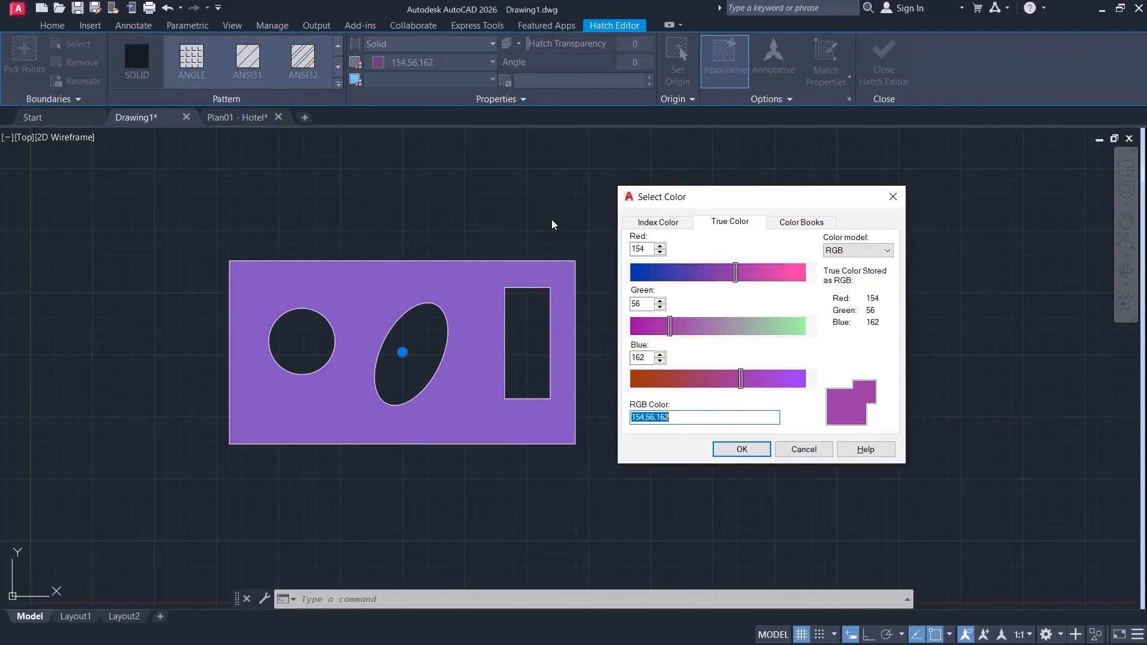
{"action": "left_click", "coordinate": [786, 224]}
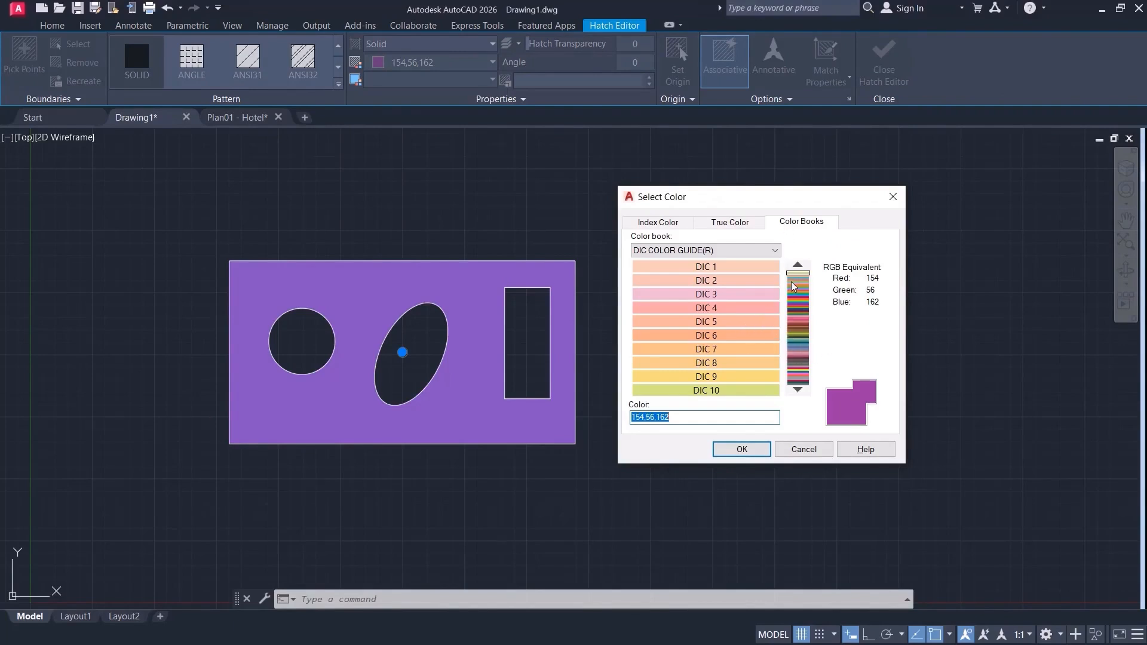
{"action": "left_click_drag", "start_coordinate": [794, 287], "coordinate": [796, 351]}
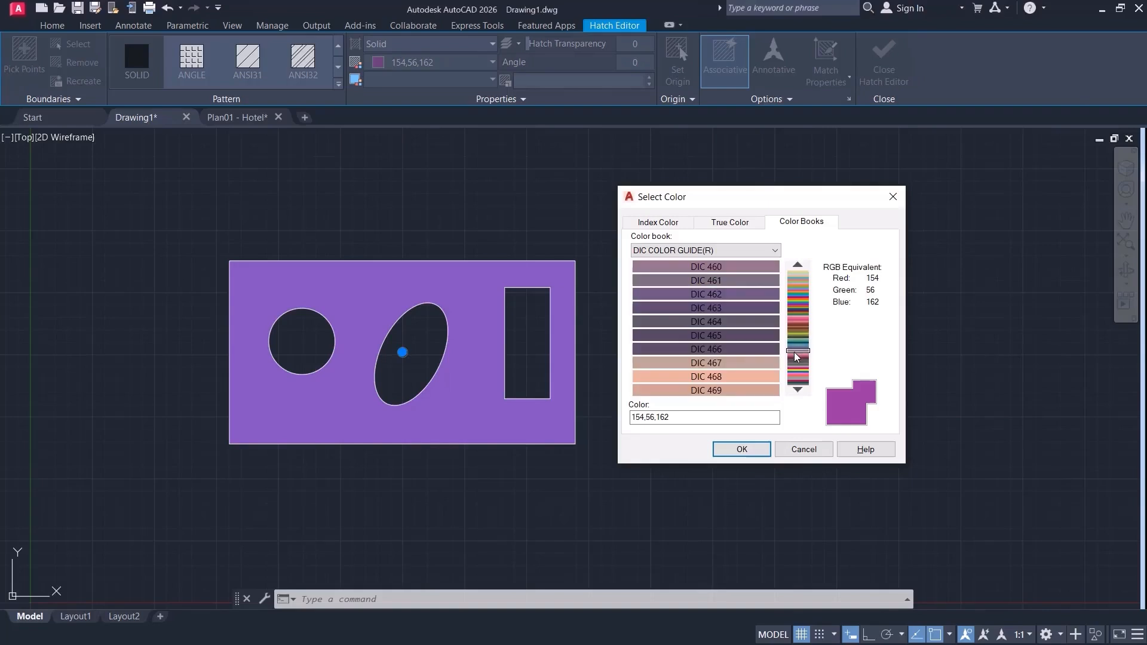
{"action": "left_click", "coordinate": [742, 449]}
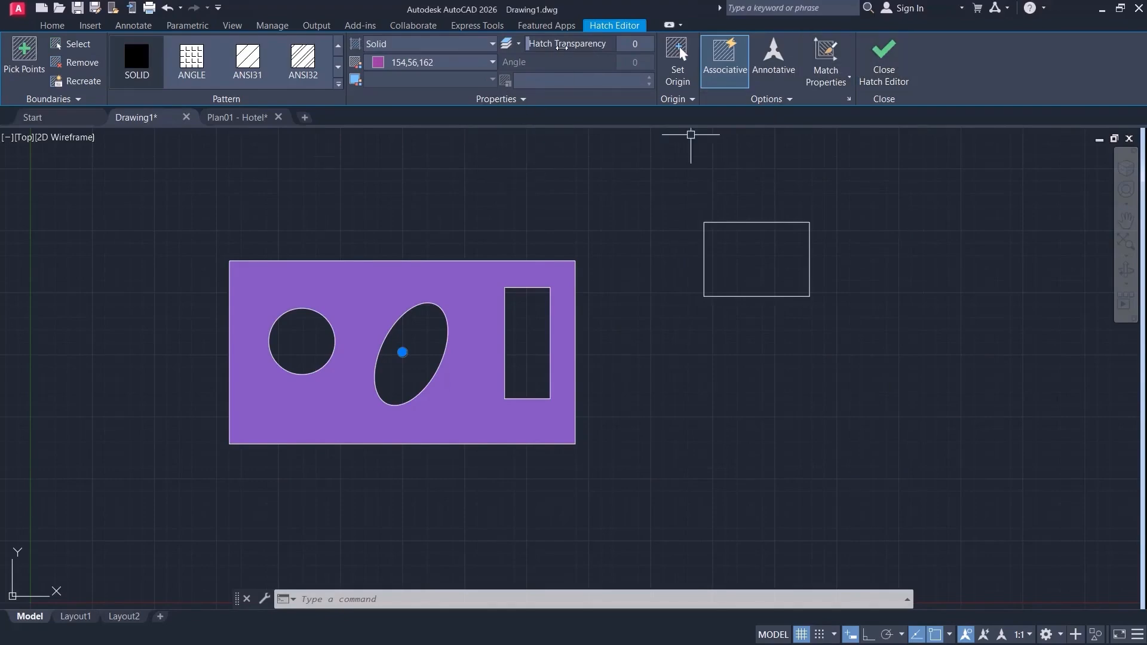
{"action": "left_click", "coordinate": [884, 60]}
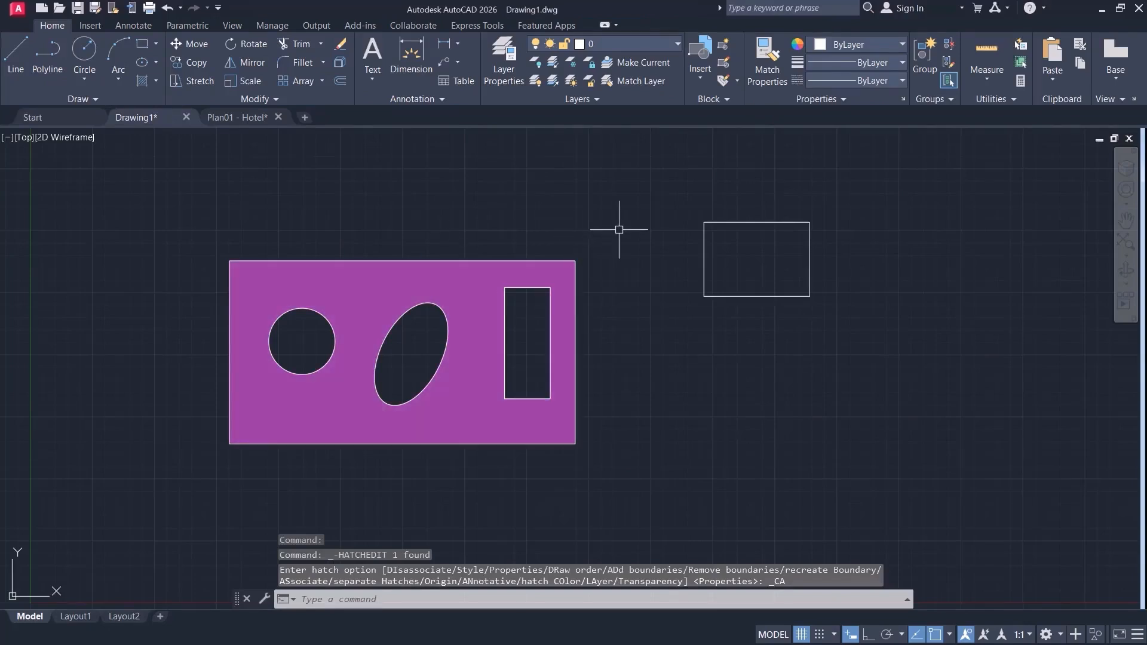
Raise the purple hatch's transparency to 26 and finish editing to view the fill.
{"action": "left_click", "coordinate": [468, 274]}
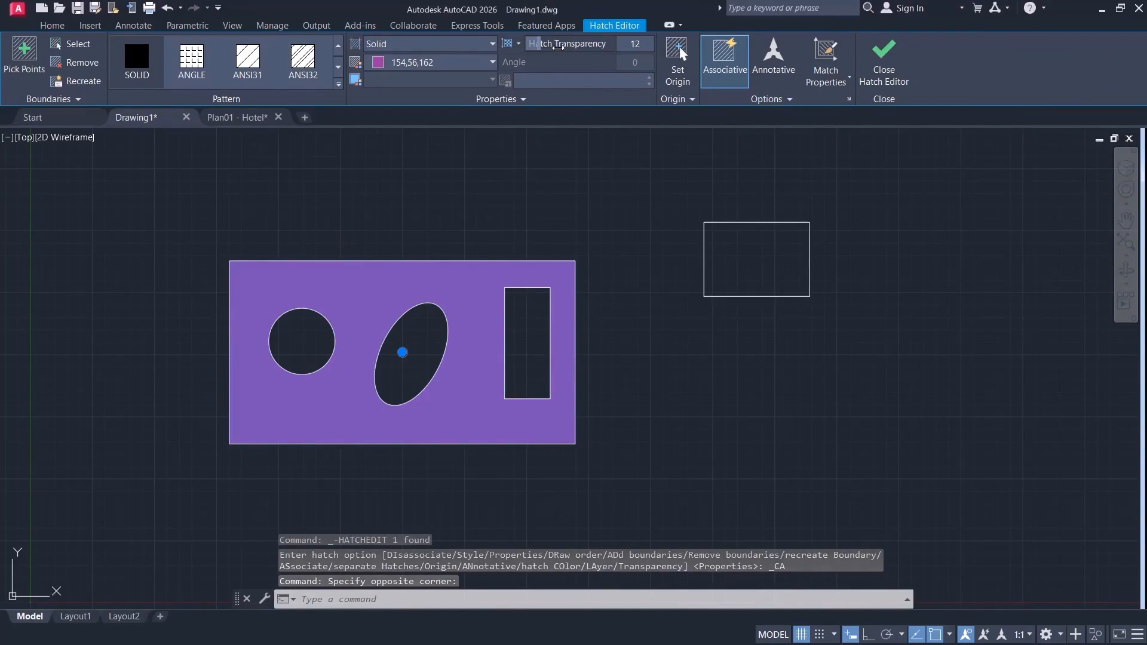
{"action": "left_click_drag", "start_coordinate": [557, 46], "coordinate": [568, 46]}
{"action": "left_click", "coordinate": [886, 55]}
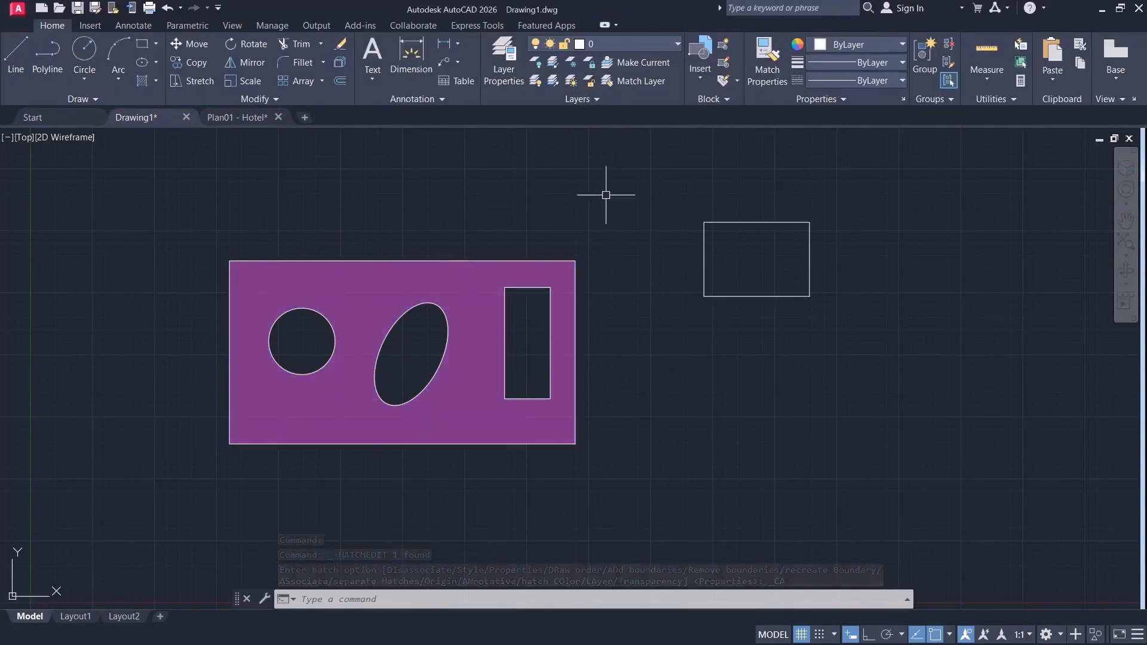
{"action": "scroll", "coordinate": [482, 302], "scroll_direction": "up", "scroll_amount": 4}
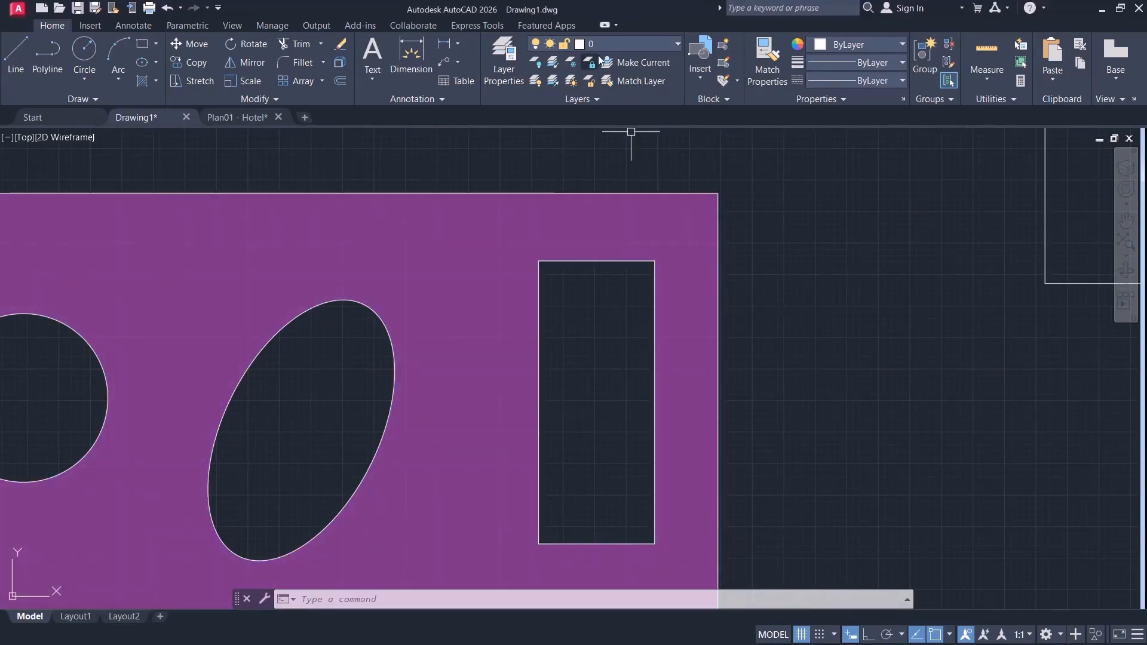
Raise the hatch transparency to the maximum of 90, finish editing and inspect the faded fill.
{"action": "left_click", "coordinate": [478, 261]}
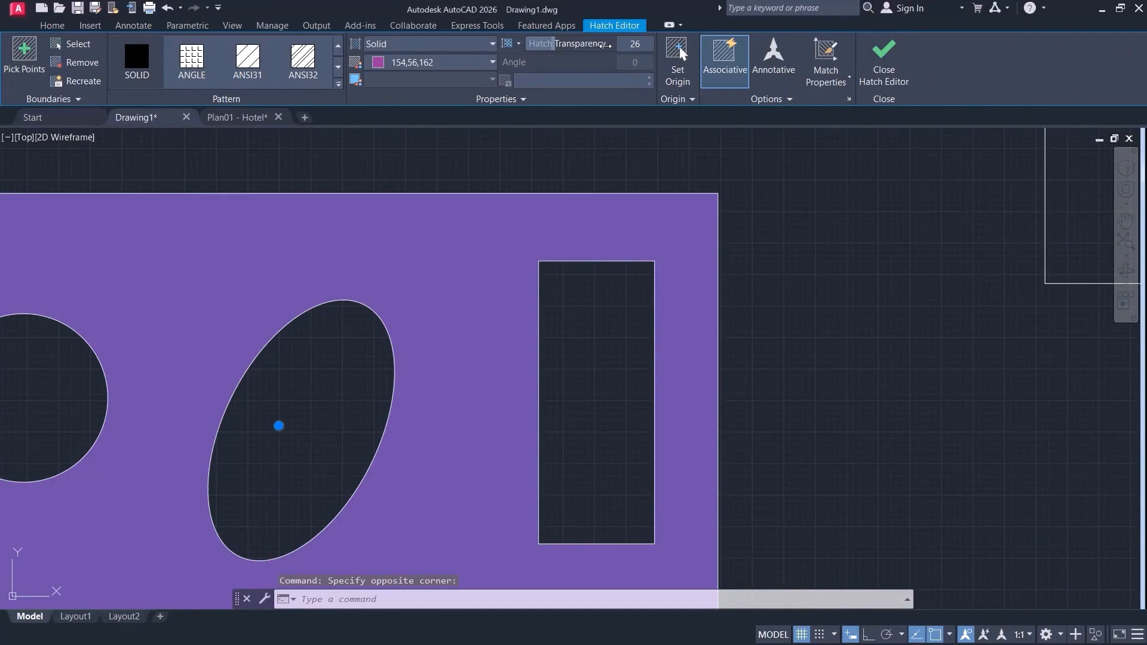
{"action": "left_click_drag", "start_coordinate": [605, 46], "coordinate": [672, 47]}
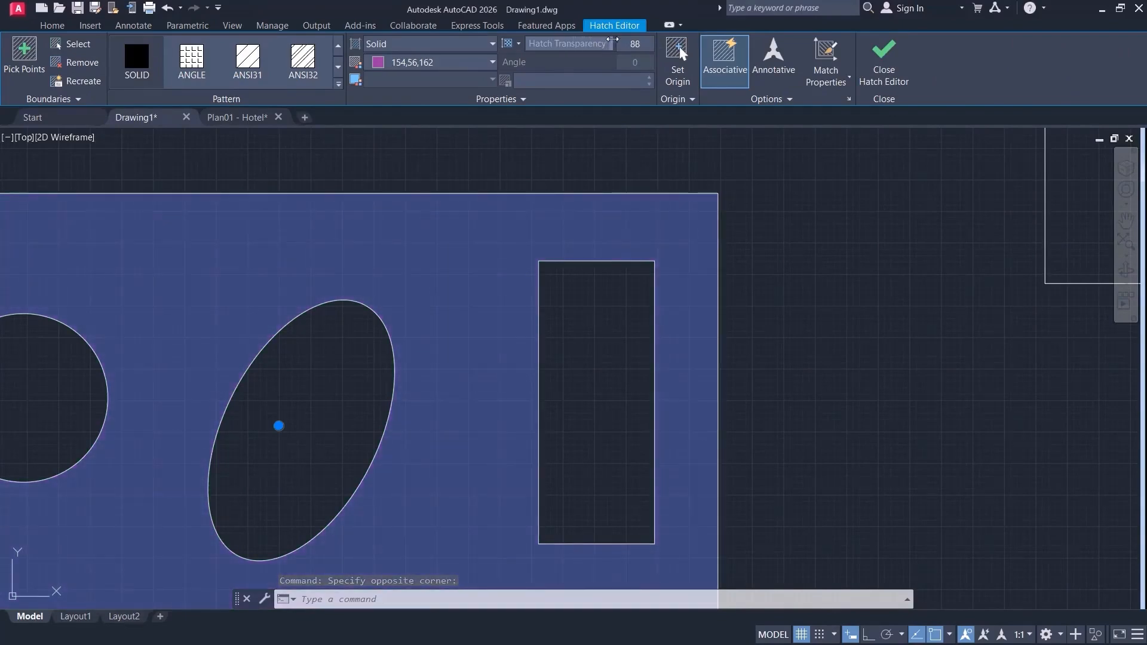
{"action": "left_click", "coordinate": [884, 54]}
{"action": "scroll", "coordinate": [799, 186], "scroll_direction": "down", "scroll_amount": 4}
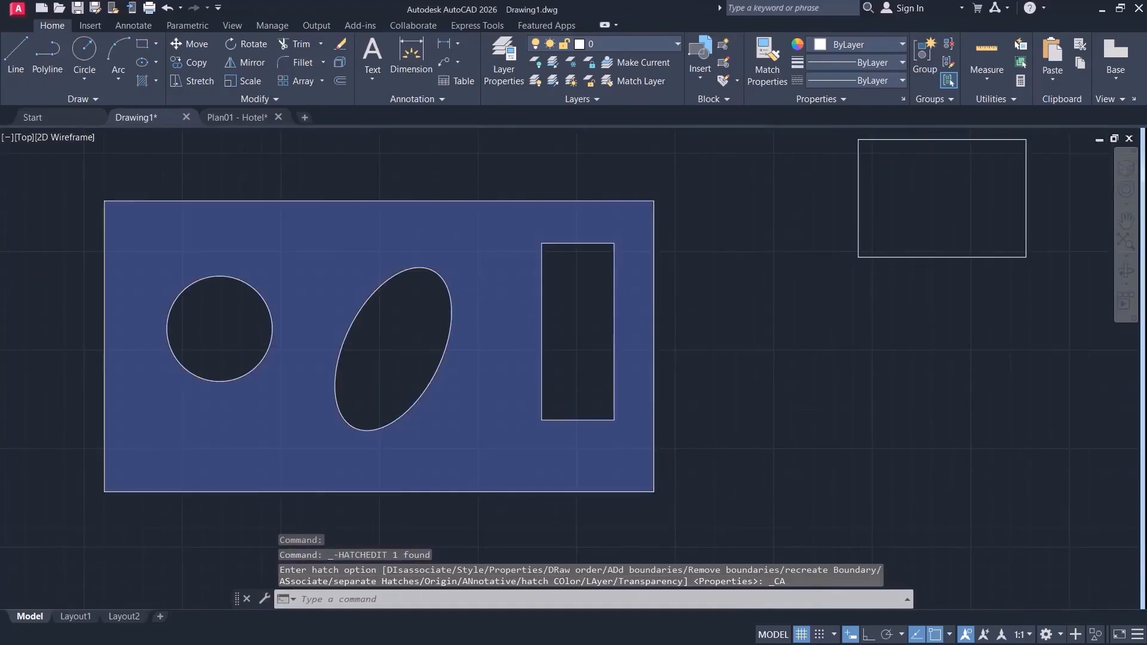
{"action": "scroll", "coordinate": [491, 264], "scroll_direction": "up", "scroll_amount": 4}
{"action": "scroll", "coordinate": [586, 235], "scroll_direction": "down", "scroll_amount": 4}
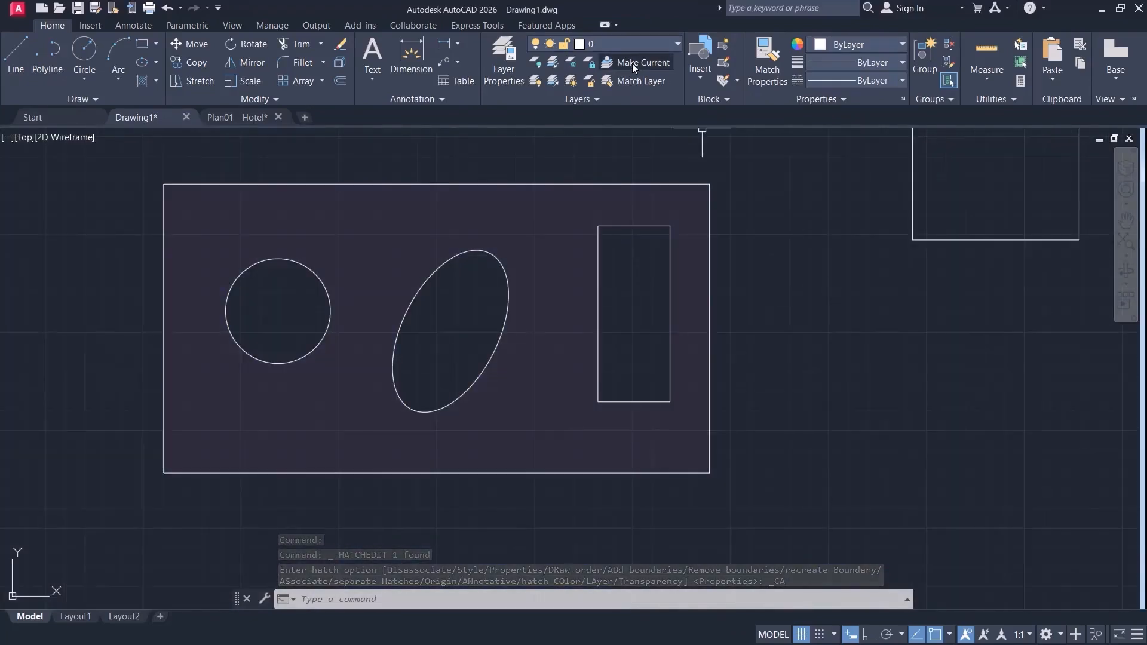
Reset the hatch transparency to 0 and try the ANGLE, ANSI31 and ANSI32 patterns on the hatch.
{"action": "left_click", "coordinate": [532, 238]}
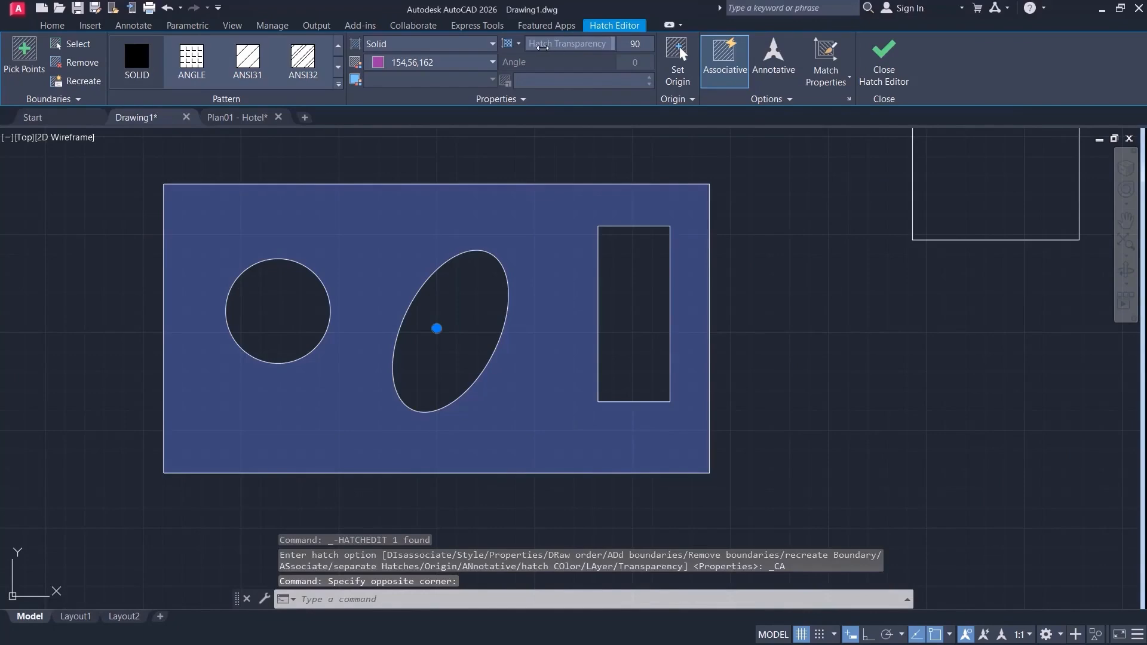
{"action": "left_click_drag", "start_coordinate": [541, 48], "coordinate": [527, 45]}
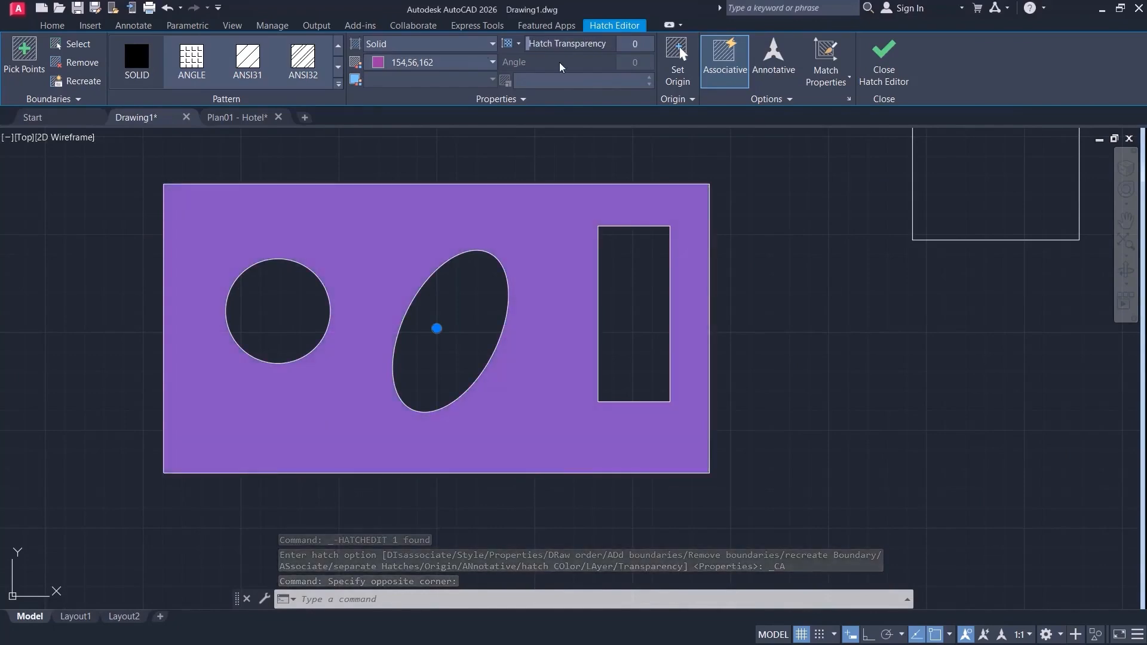
{"action": "left_click", "coordinate": [195, 64]}
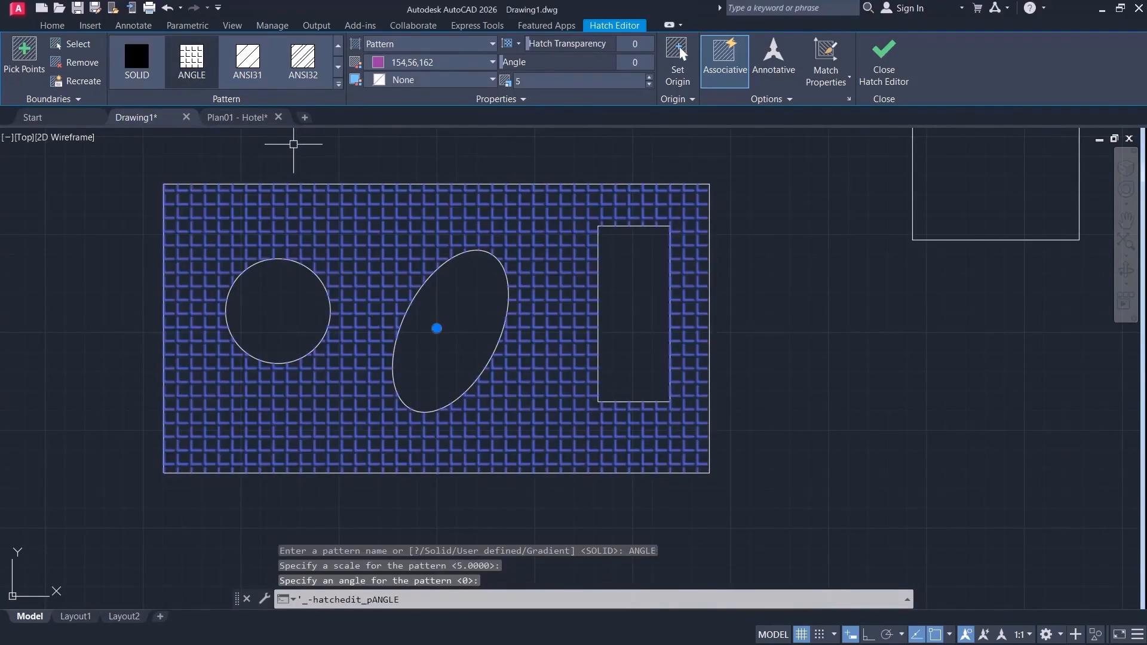
{"action": "left_click", "coordinate": [247, 60]}
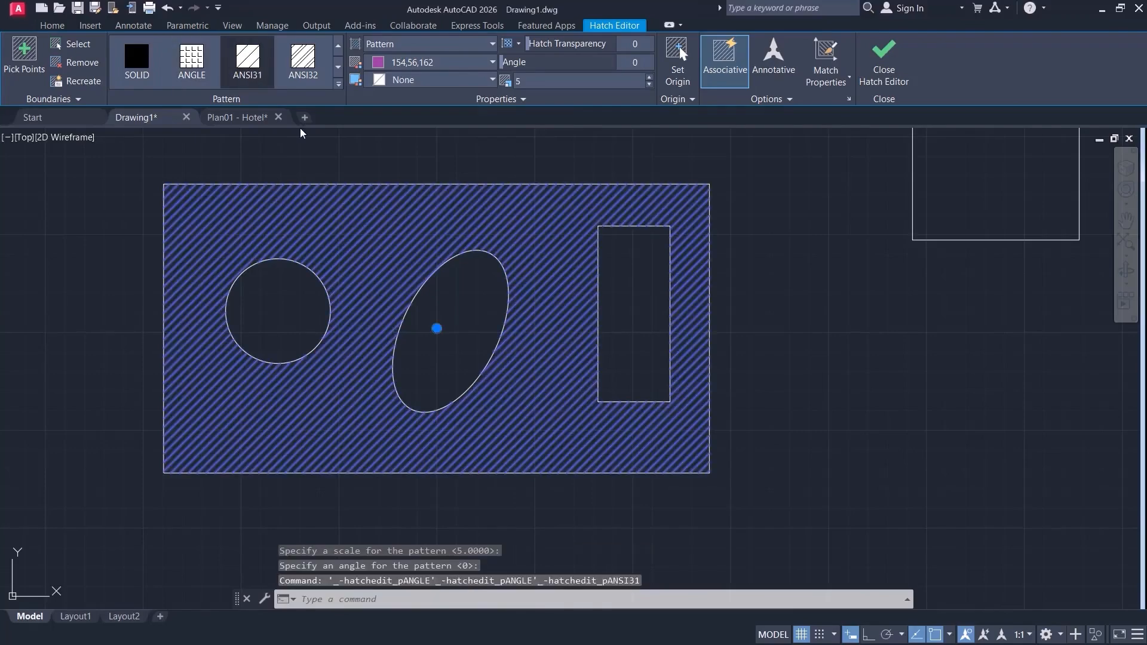
{"action": "left_click", "coordinate": [308, 61]}
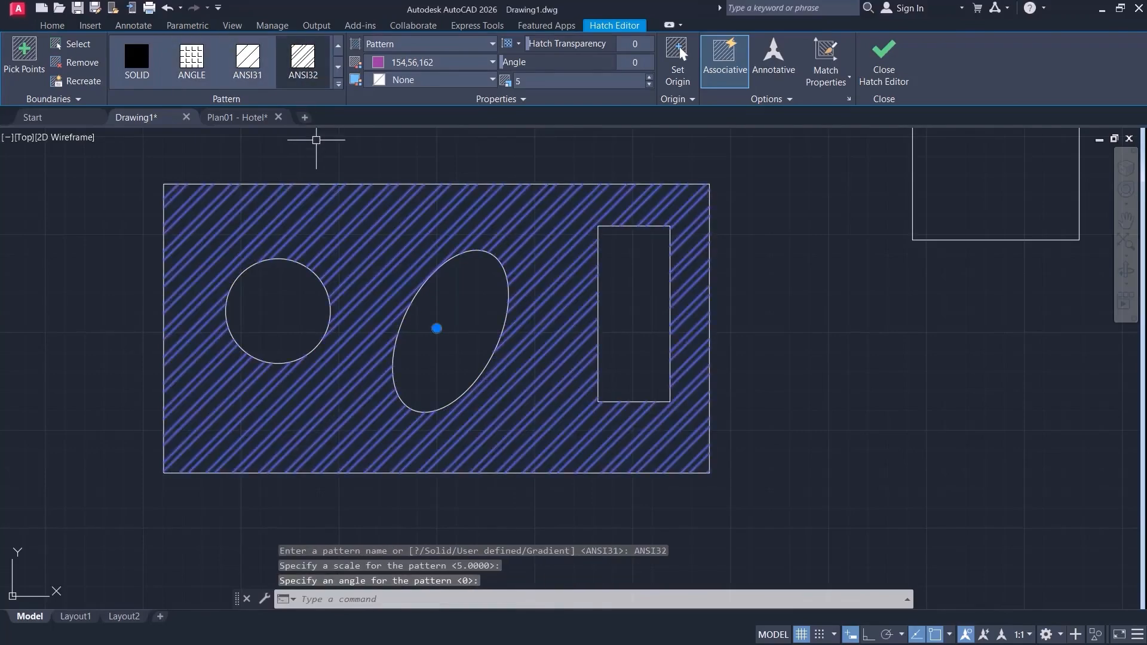
Set the hatch color to ByLayer and apply the AR-B816 brick pattern.
{"action": "left_click", "coordinate": [492, 62]}
{"action": "left_click", "coordinate": [401, 143]}
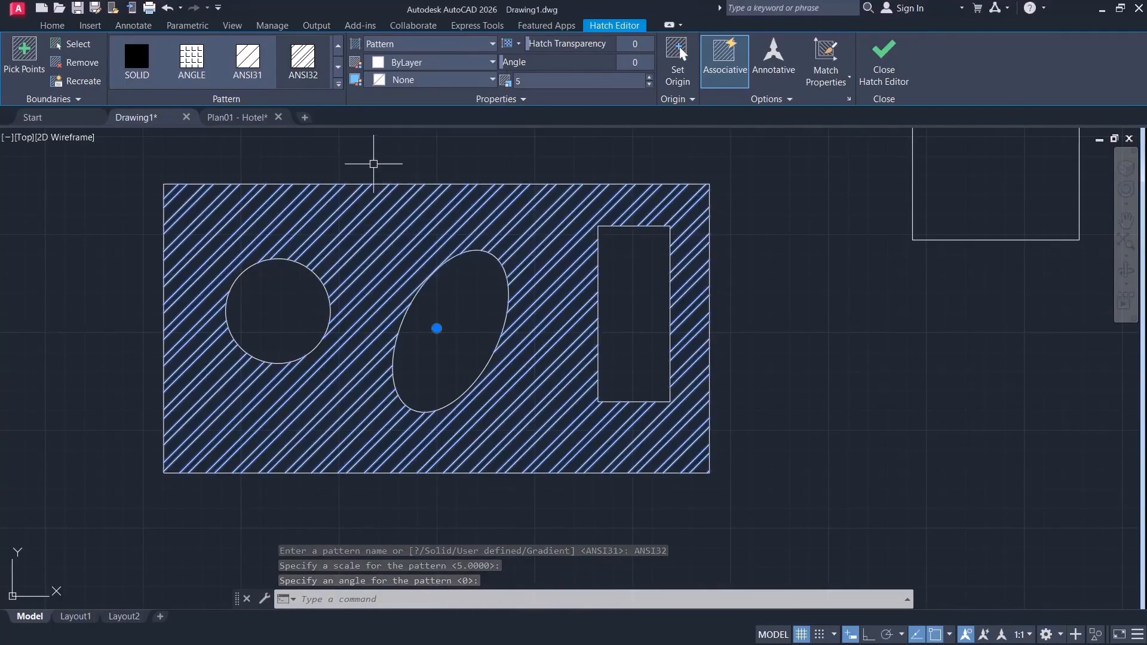
{"action": "left_click", "coordinate": [337, 87]}
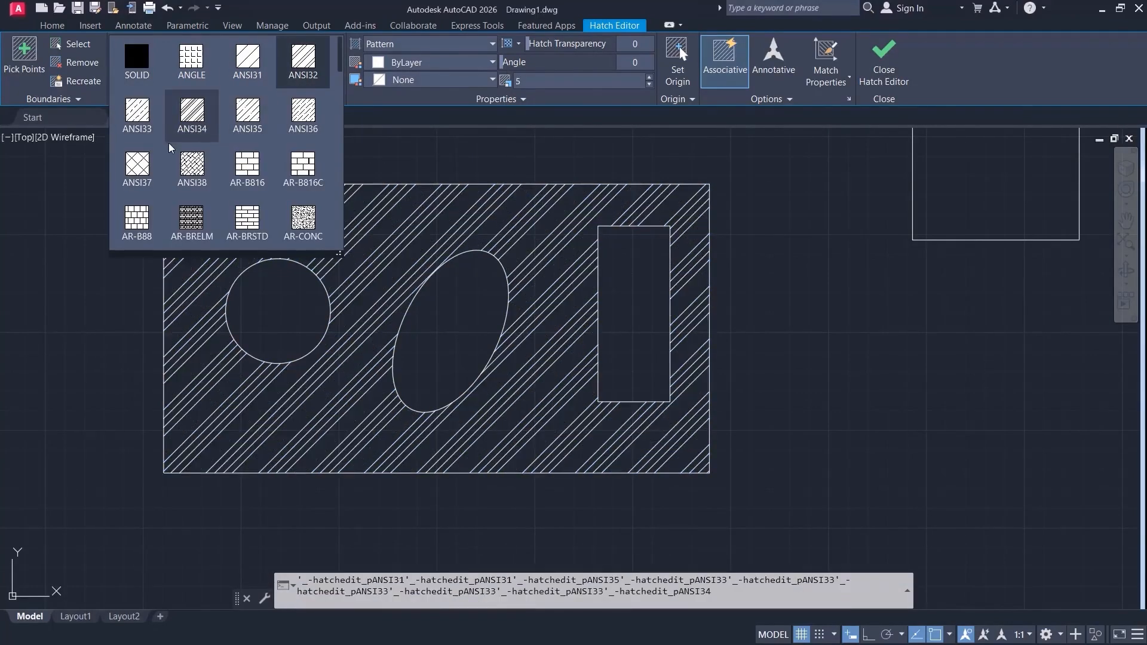
{"action": "left_click", "coordinate": [252, 170]}
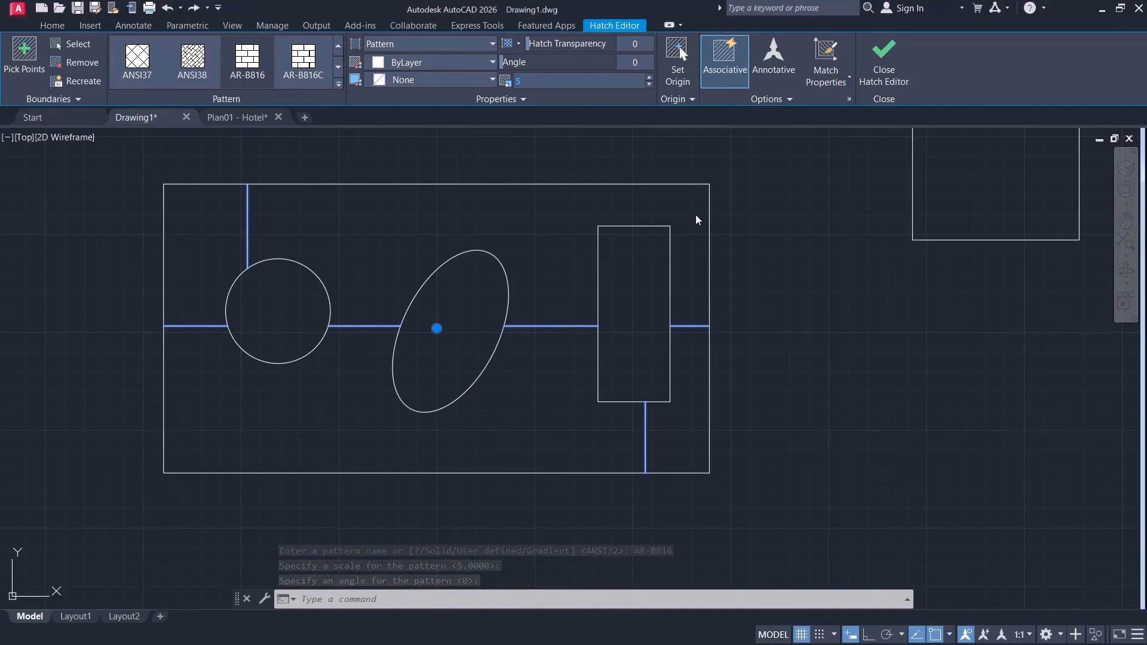
Try brick pattern scales of 1, 10 and 0.1, and settle on a scale of 0.3.
{"action": "type", "text": "1"}
{"action": "key", "text": "Return"}
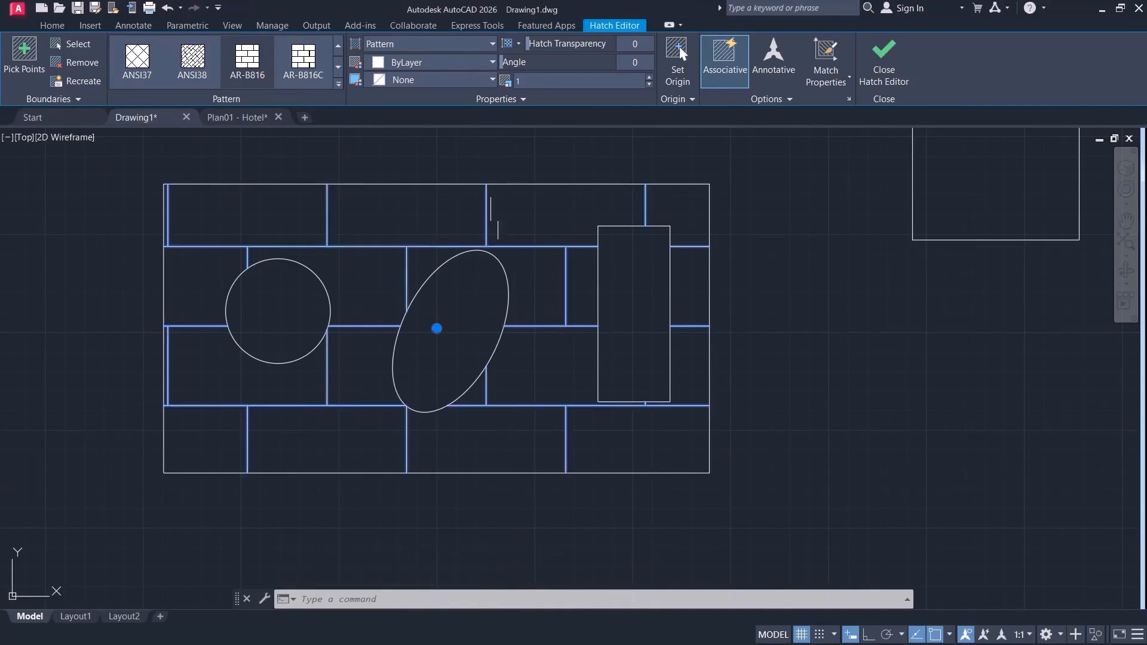
{"action": "type", "text": "0"}
{"action": "key", "text": "Return"}
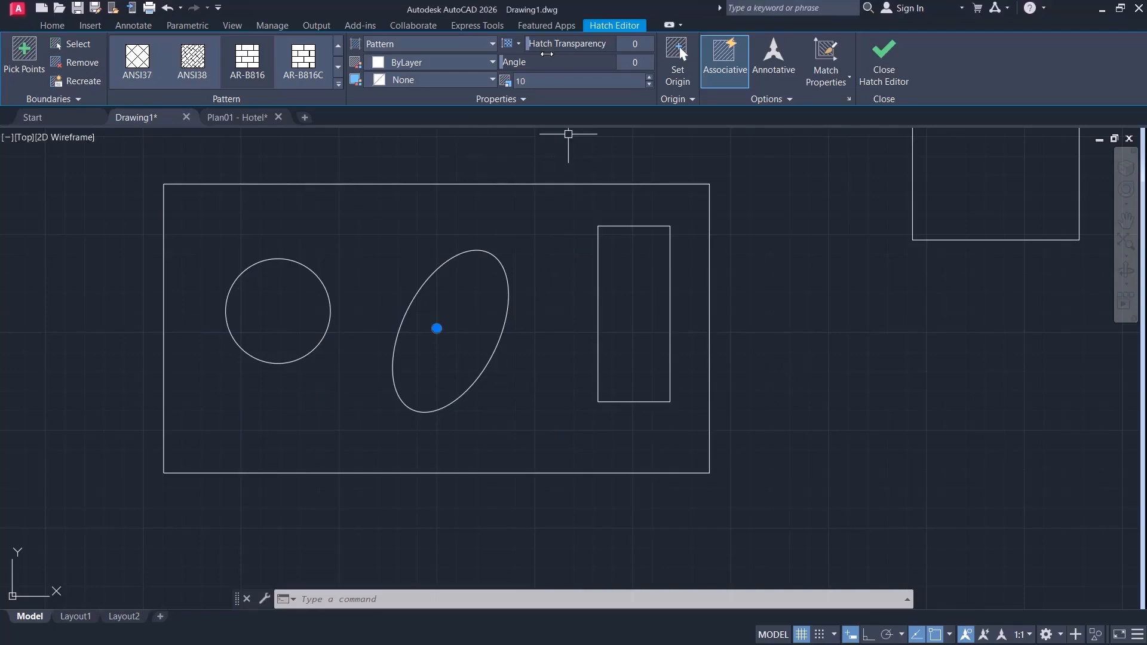
{"action": "type", "text": "0.1"}
{"action": "key", "text": "Return"}
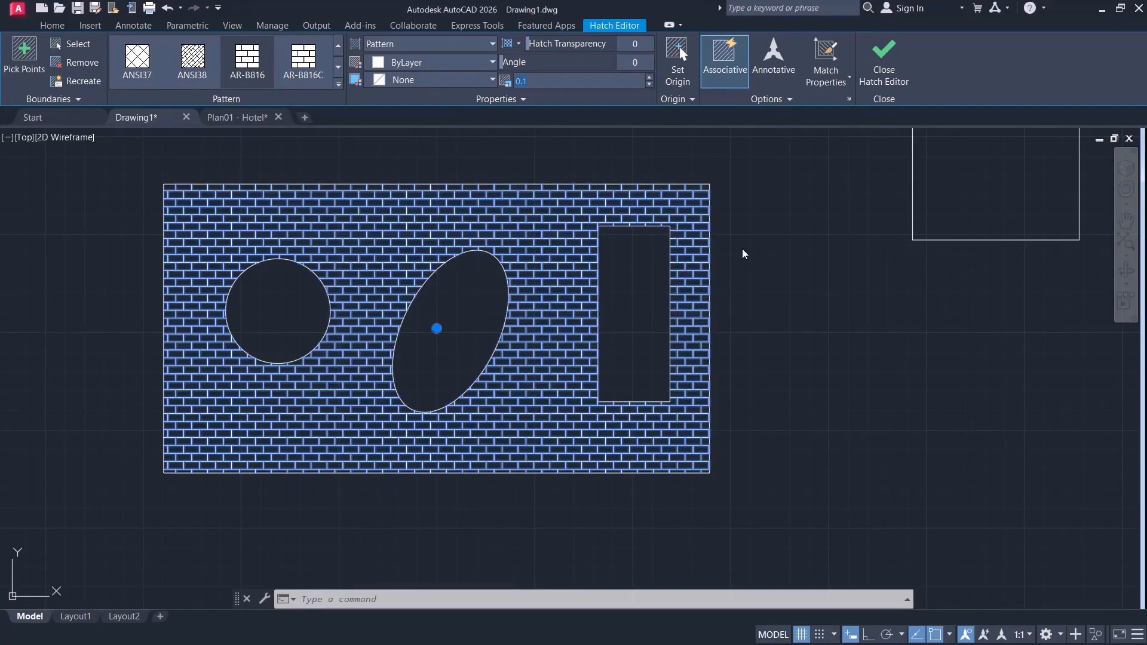
{"action": "type", "text": "0.3"}
{"action": "key", "text": "Return"}
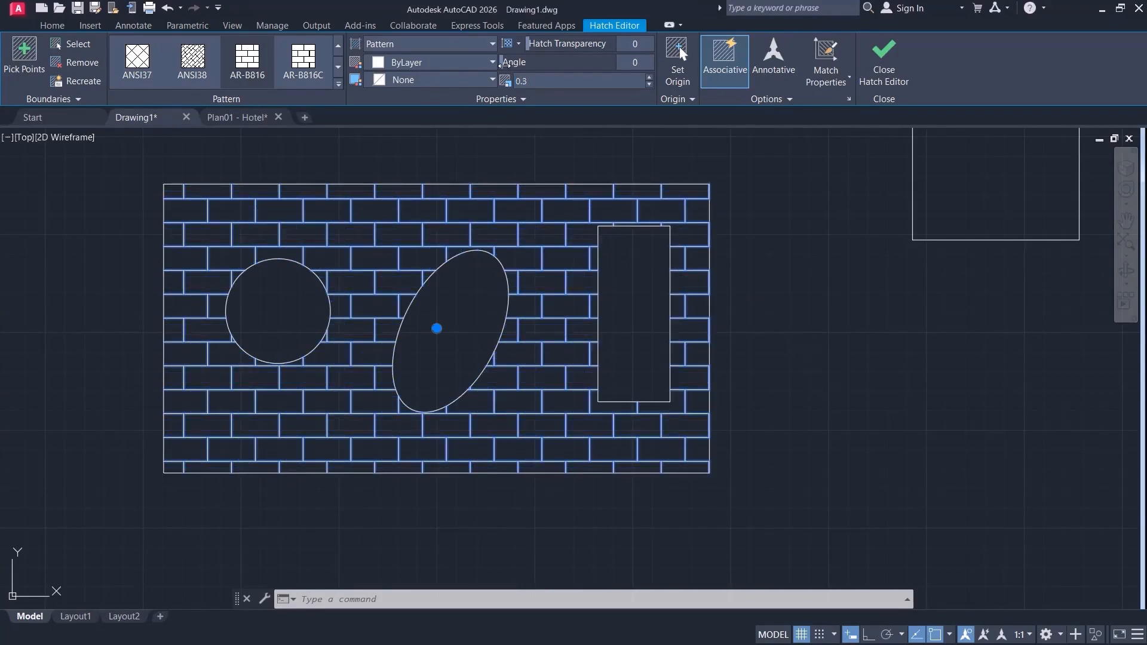
Try the brick pattern at angles of 11 and 45 degrees, and return the angle to 0.
{"action": "mouse_move", "coordinate": [504, 64]}
{"action": "left_mouse_down"}
{"action": "mouse_move", "coordinate": [526, 64]}
{"action": "mouse_move", "coordinate": [495, 65]}
{"action": "left_mouse_up"}
{"action": "left_click_drag", "start_coordinate": [641, 60], "coordinate": [636, 63]}
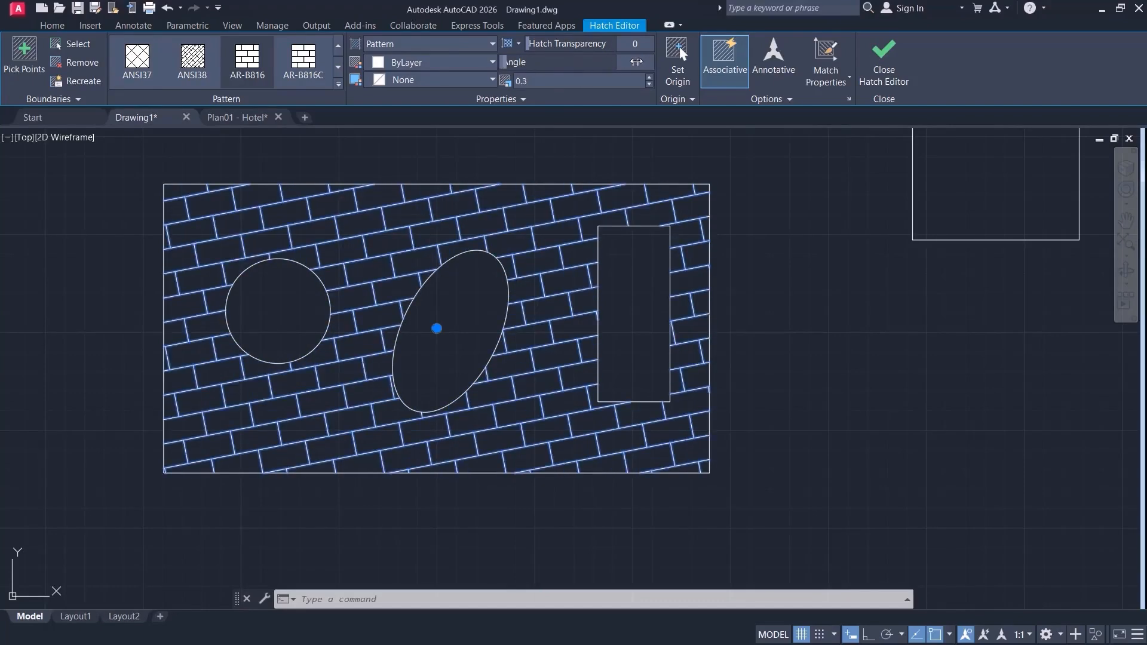
{"action": "type", "text": "45"}
{"action": "key", "text": "Return"}
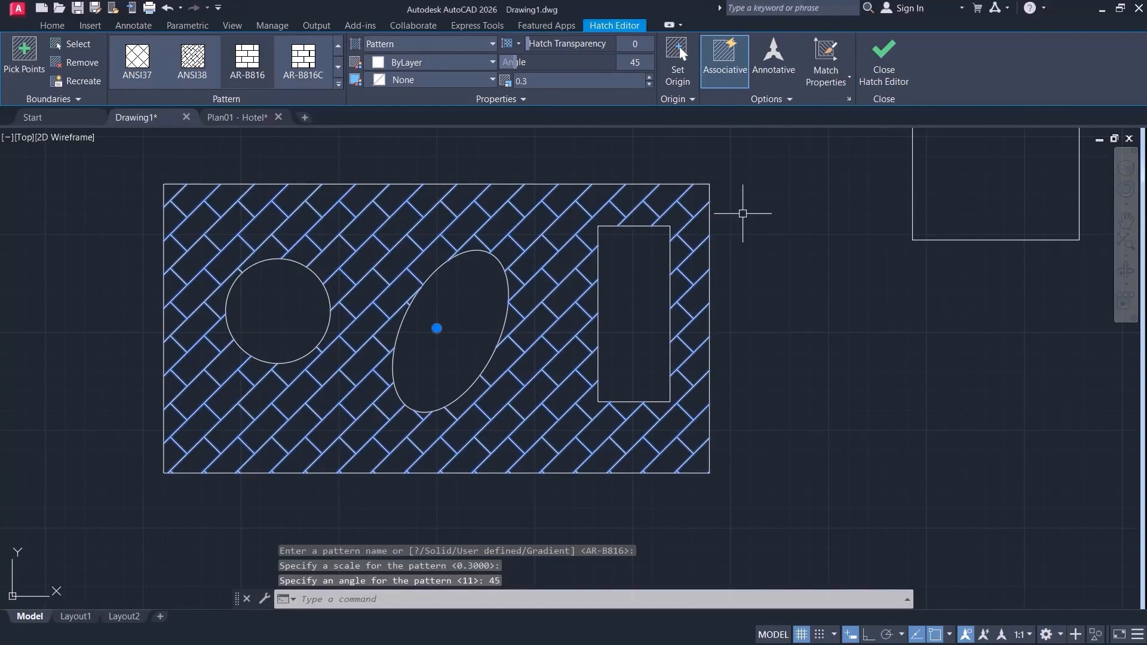
{"action": "type", "text": "0"}
{"action": "key", "text": "Return"}
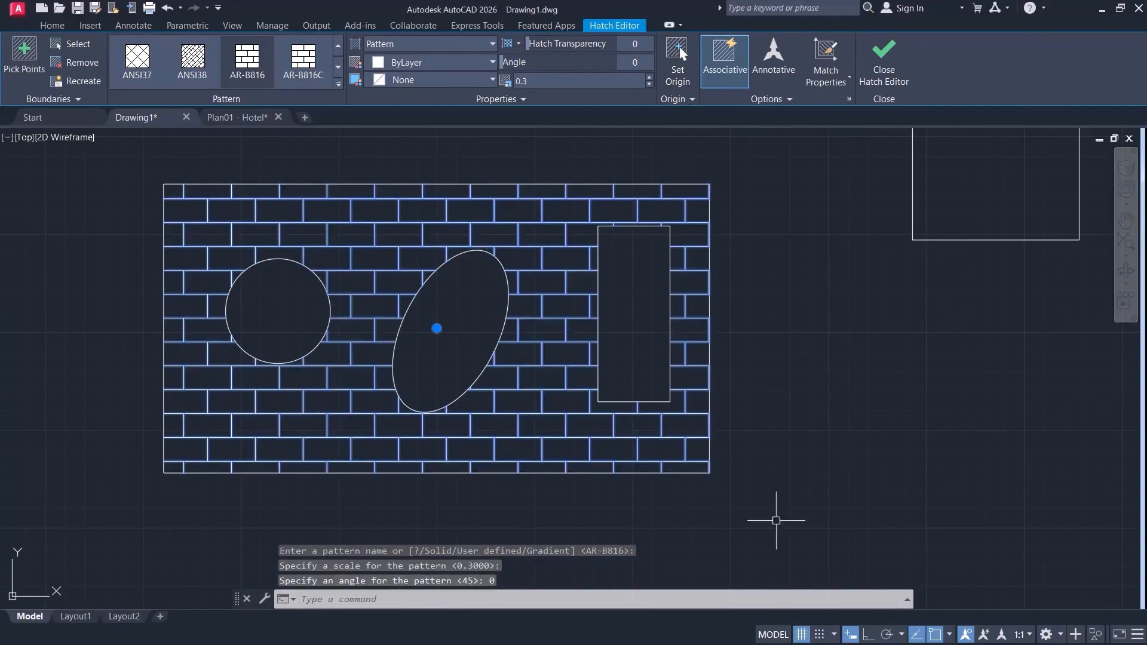
Set the hatch origin at the outer rectangle's lower-left corner and give the brick pattern an orange 242,103,34 background.
{"action": "left_click", "coordinate": [688, 88]}
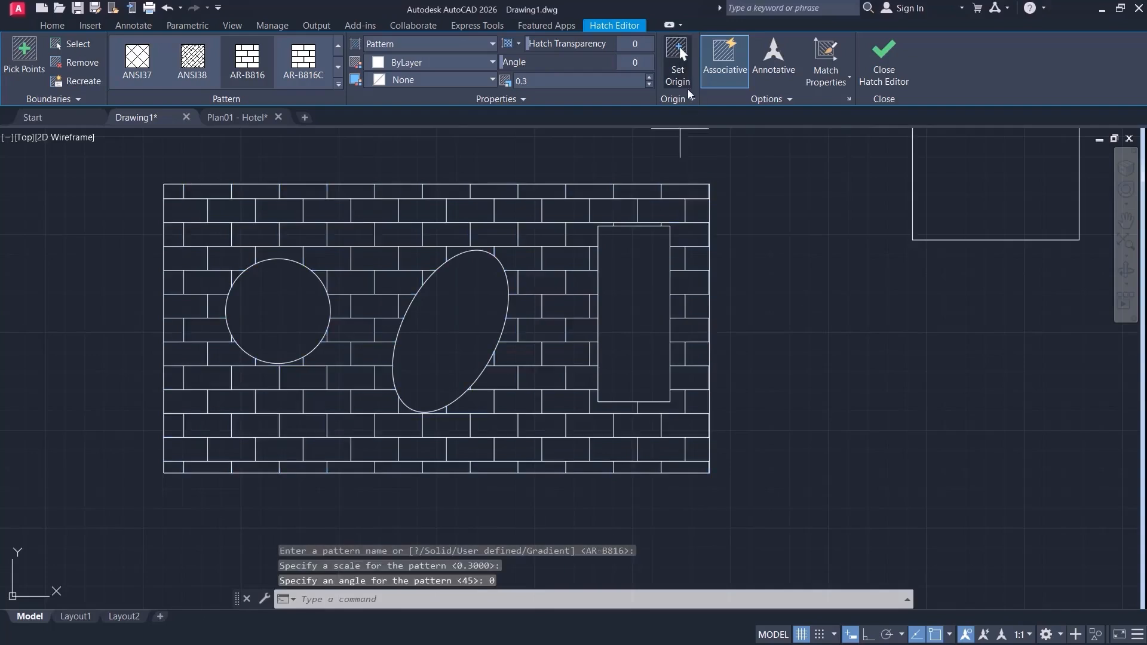
{"action": "left_click", "coordinate": [163, 472]}
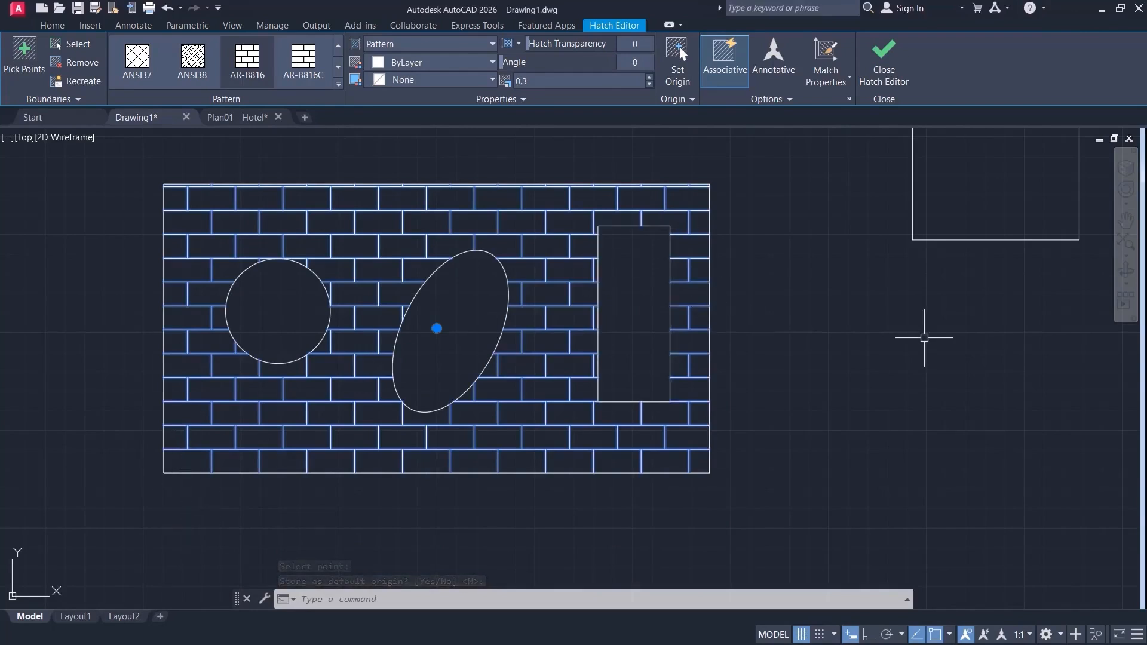
{"action": "left_click", "coordinate": [540, 330]}
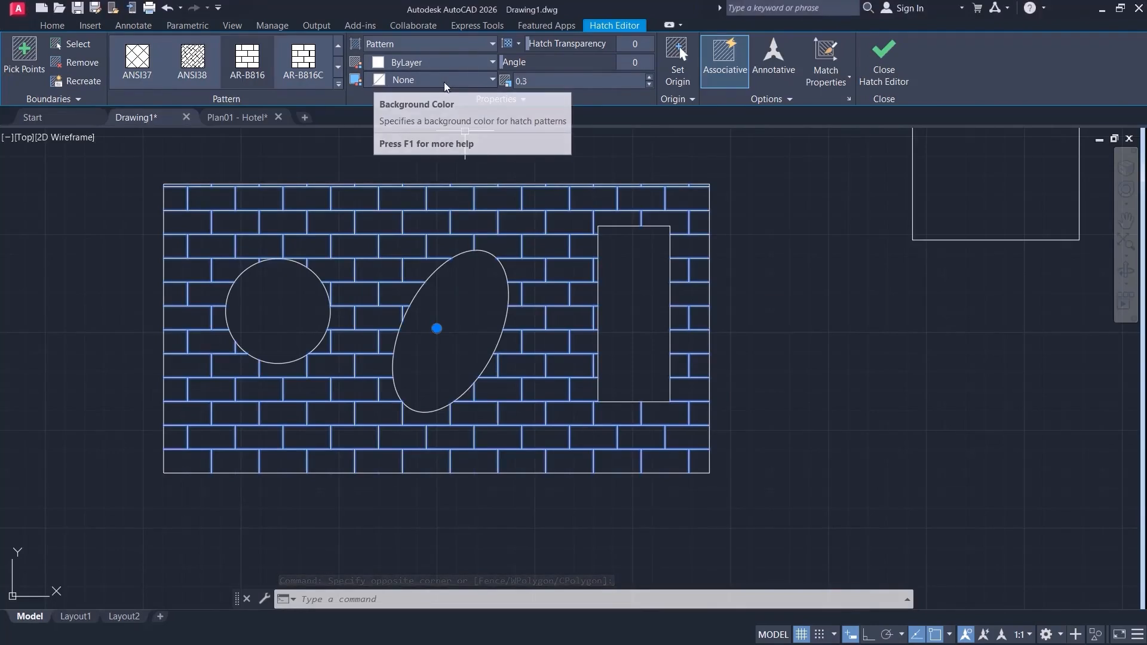
{"action": "left_click", "coordinate": [490, 78]}
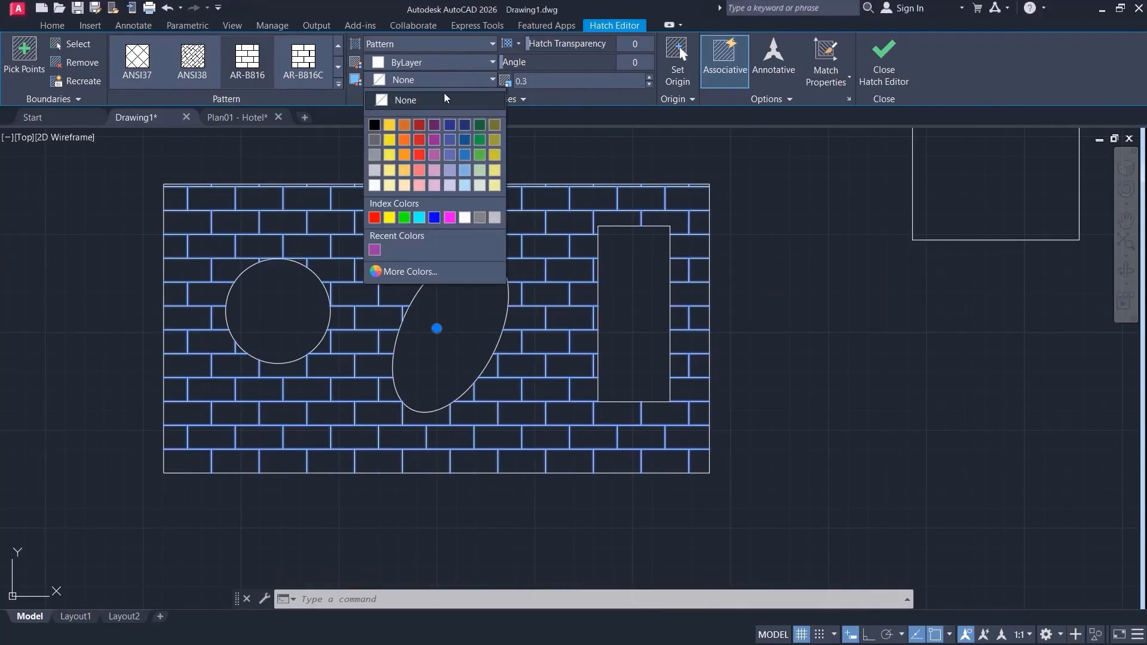
{"action": "left_click", "coordinate": [404, 139]}
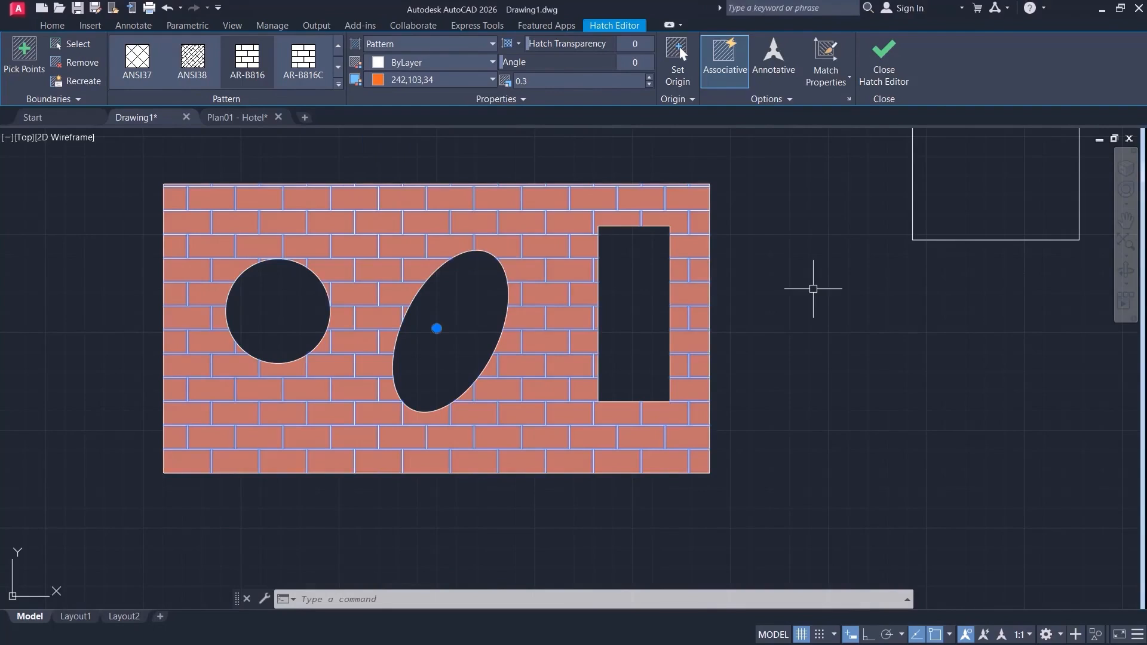
Set the brick hatch's color to dark red 153,27,30 and finish editing the hatch.
{"action": "left_click", "coordinate": [858, 314]}
{"action": "left_click", "coordinate": [817, 352]}
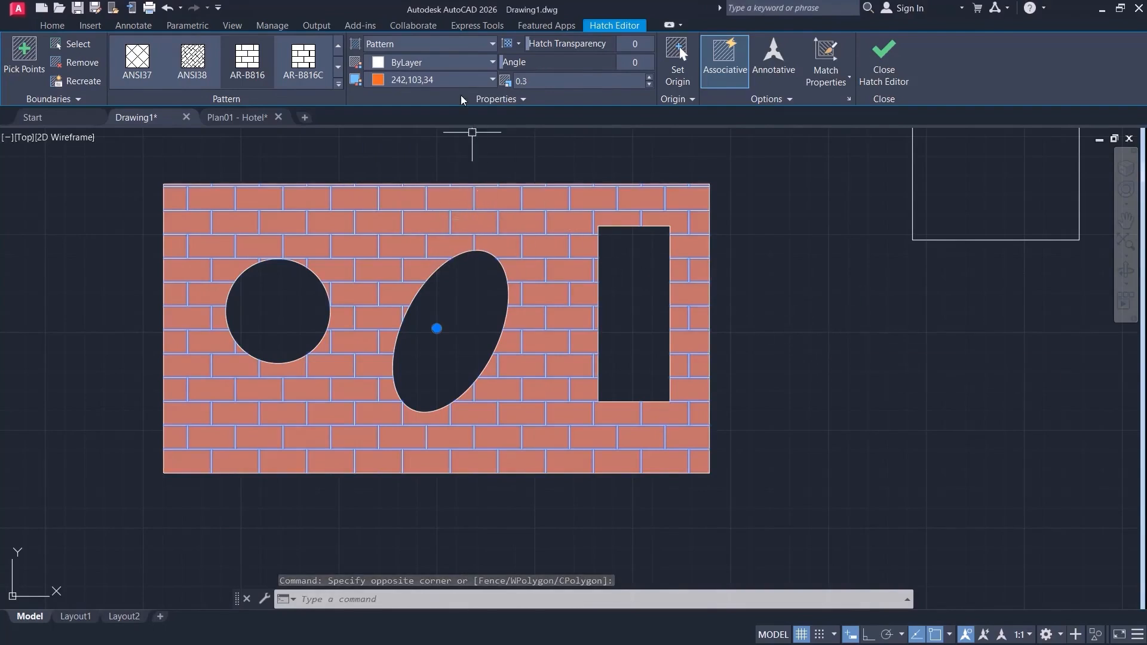
{"action": "left_click", "coordinate": [492, 62]}
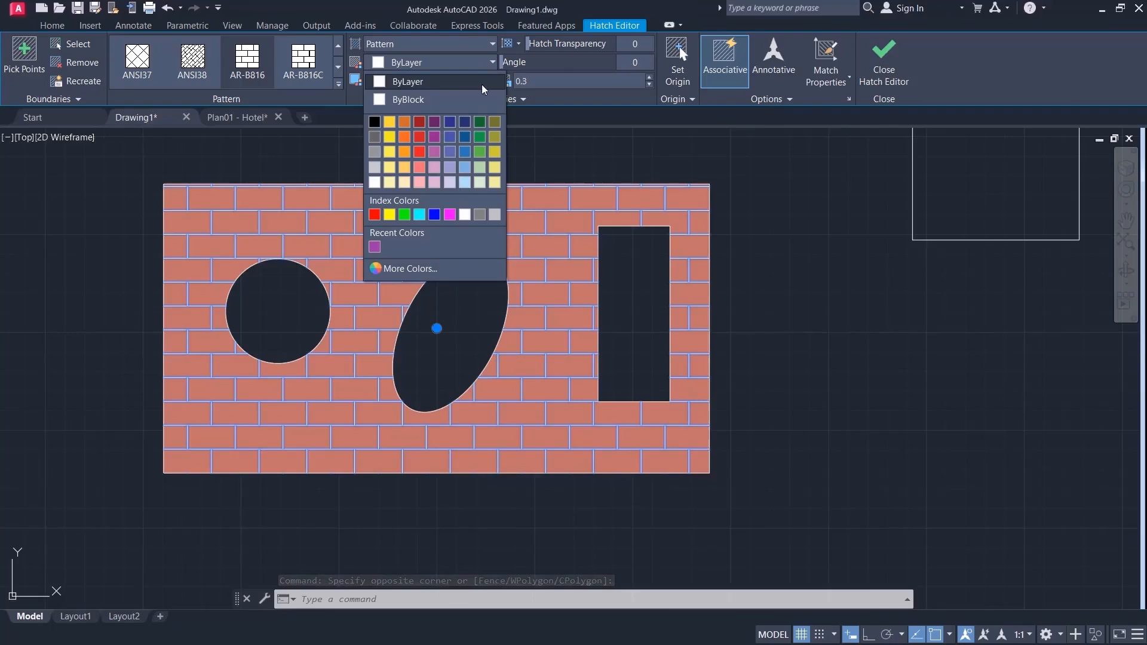
{"action": "left_click", "coordinate": [420, 122]}
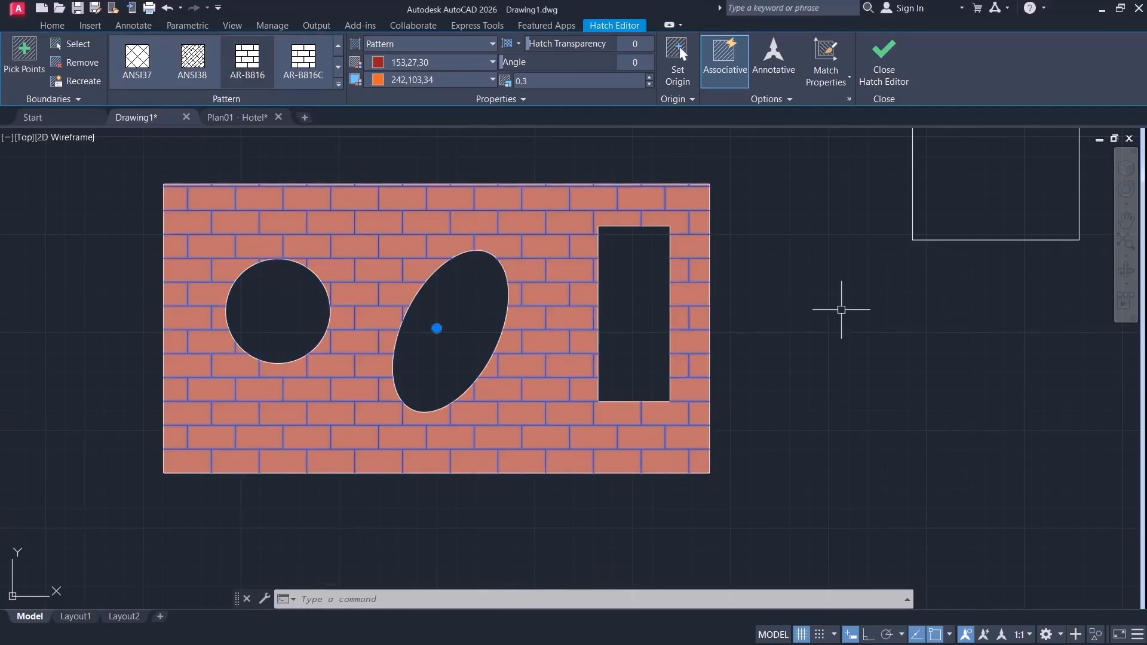
{"action": "left_click", "coordinate": [883, 60]}
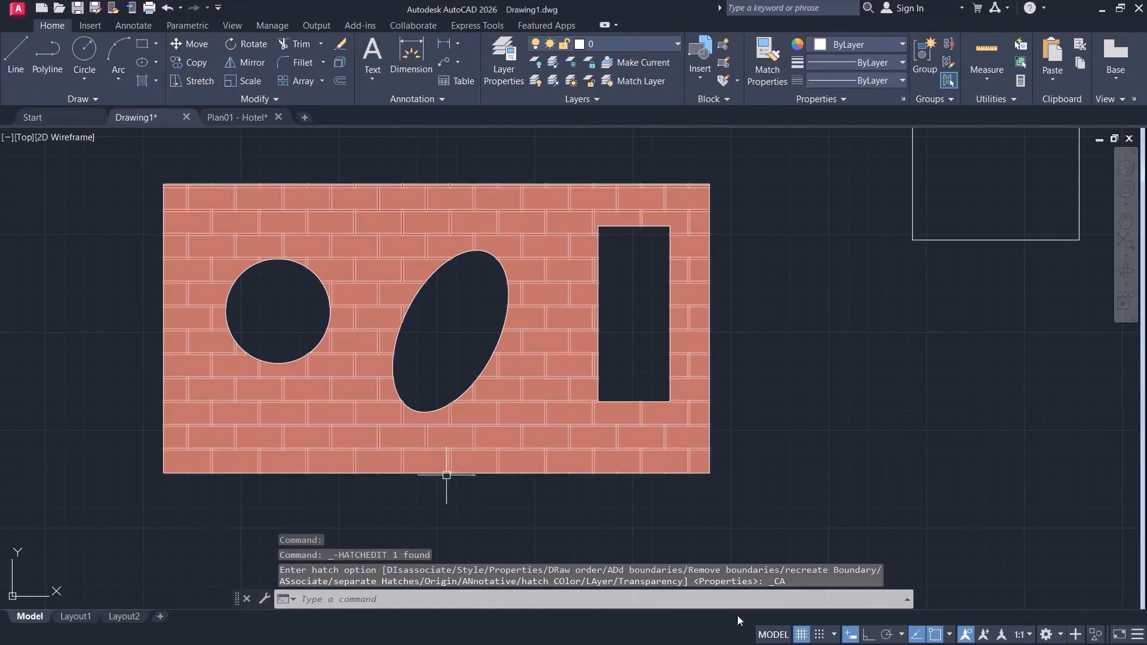
Edit the brick hatch again, setting its color to ByLayer and its background color to None.
{"action": "left_click", "coordinate": [400, 249]}
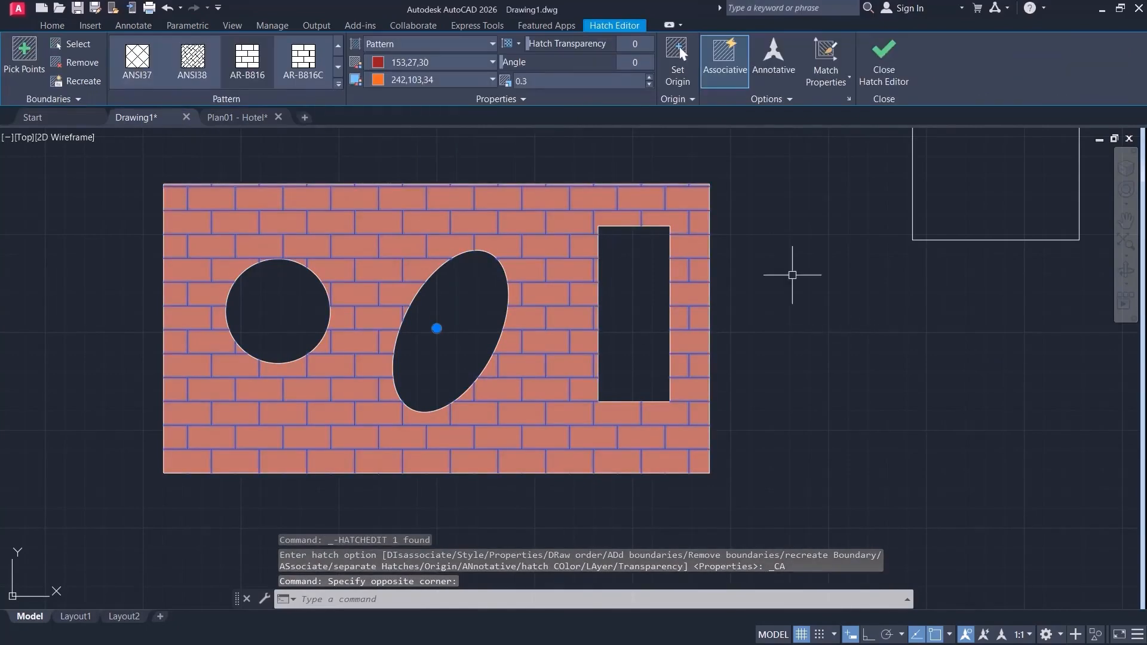
{"action": "left_click", "coordinate": [490, 62]}
{"action": "left_click", "coordinate": [414, 81]}
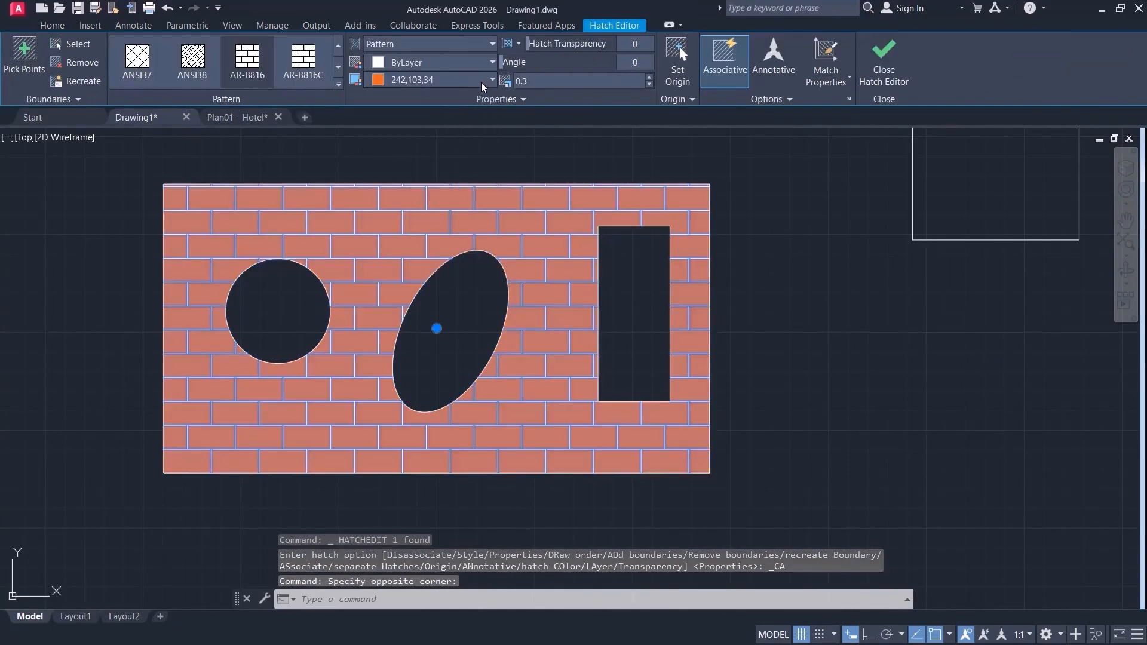
{"action": "left_click", "coordinate": [482, 80]}
{"action": "left_click", "coordinate": [405, 100]}
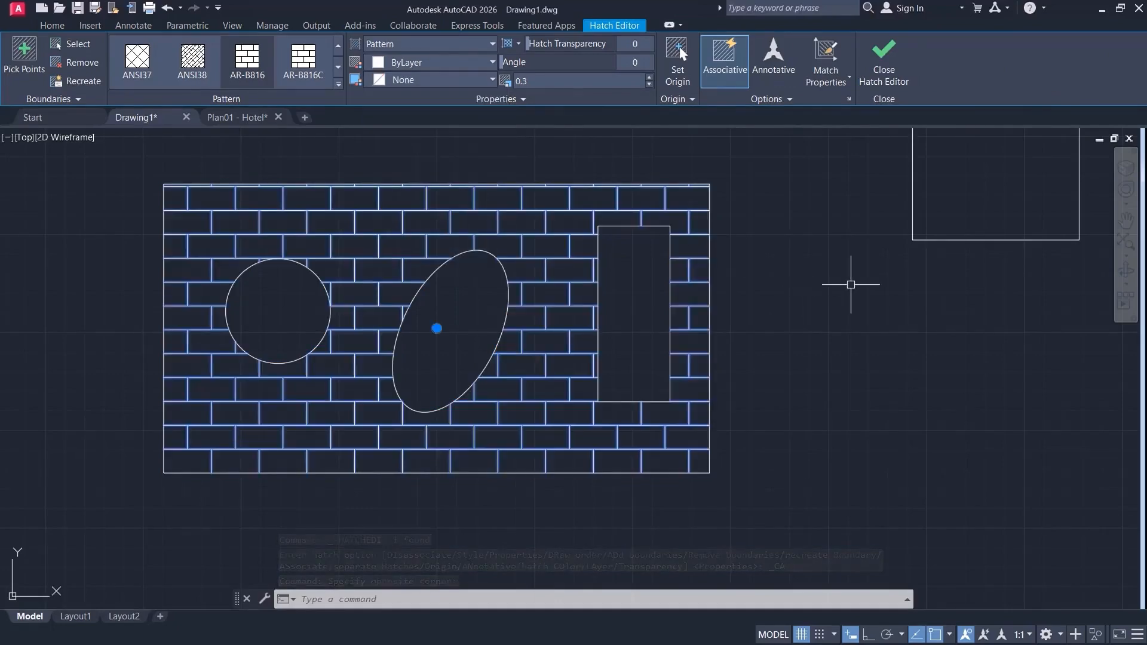
Apply the BRICK pattern to the hatch, try a scale of 1, and settle on a scale of 10.
{"action": "left_click", "coordinate": [338, 85]}
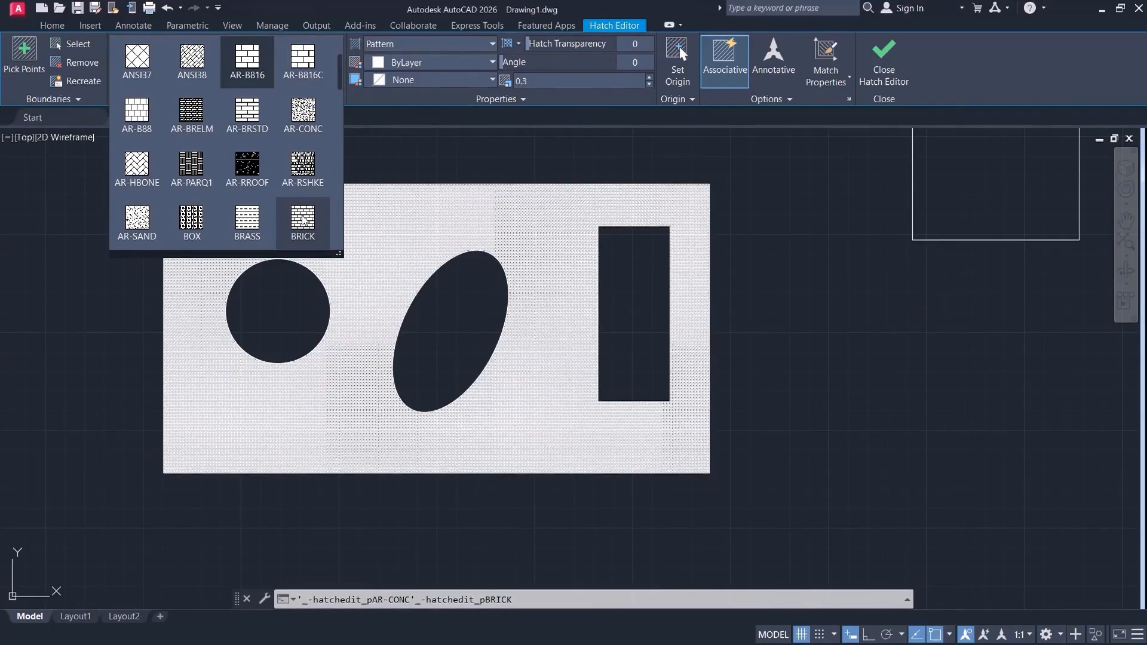
{"action": "left_click", "coordinate": [303, 220]}
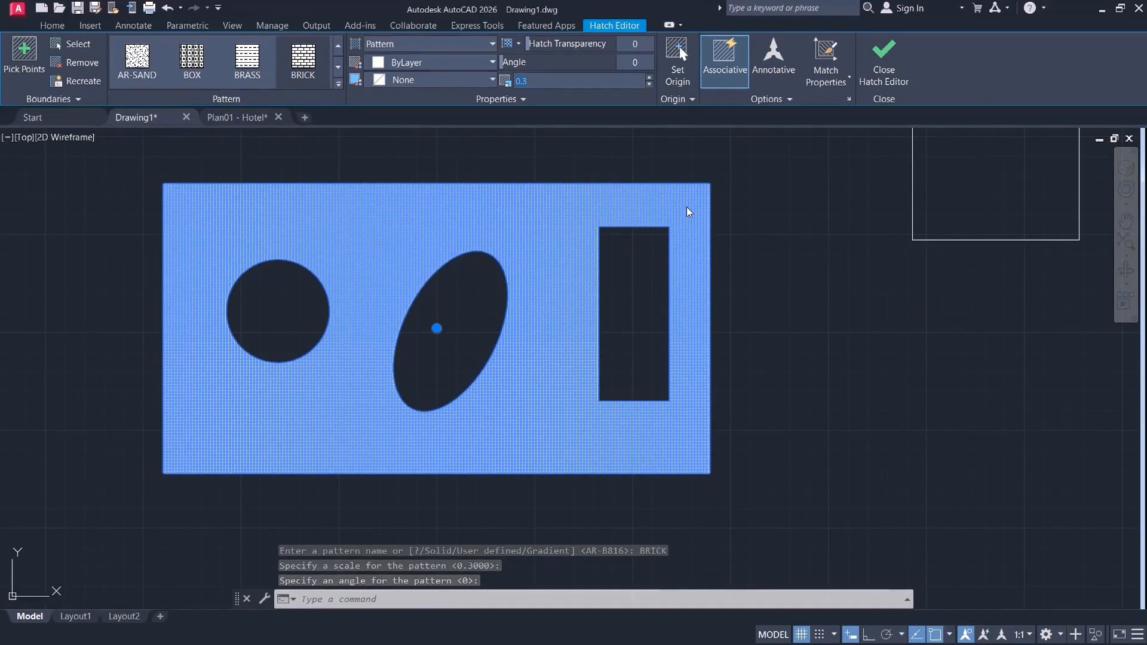
{"action": "type", "text": "1"}
{"action": "key", "text": "Return"}
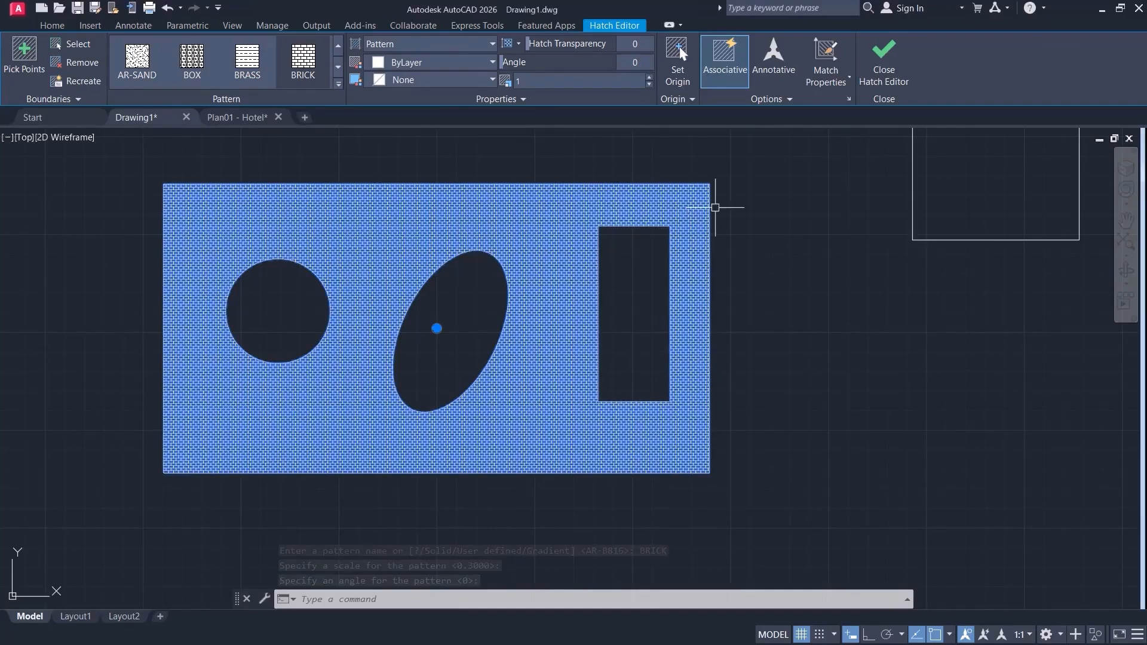
{"action": "type", "text": "10"}
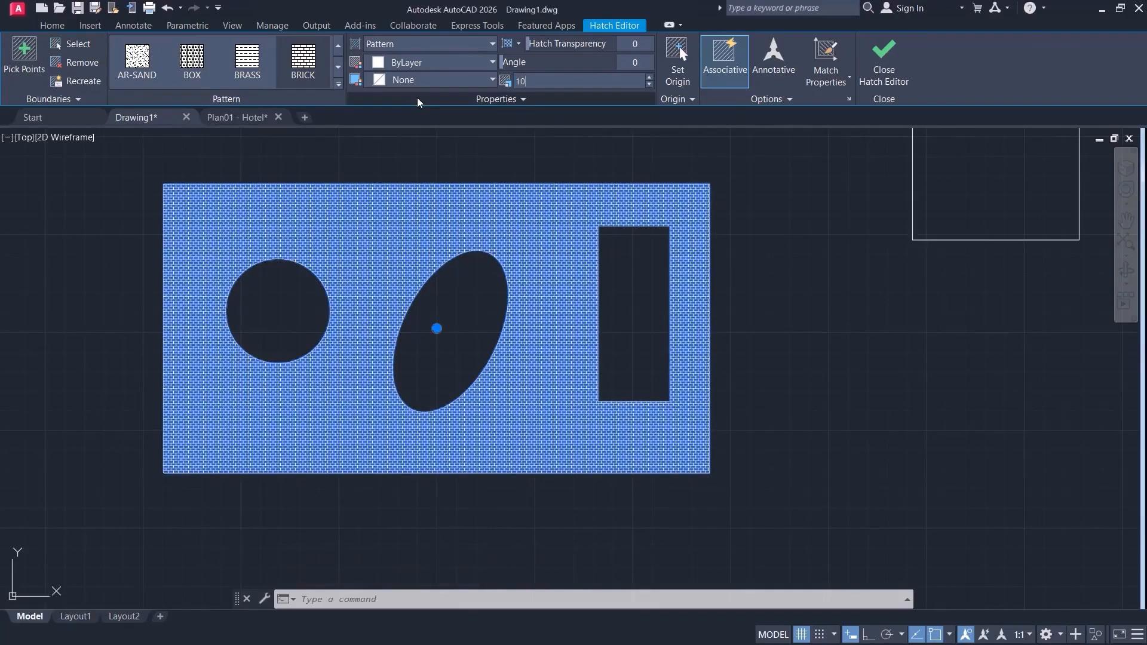
{"action": "key", "text": "Return"}
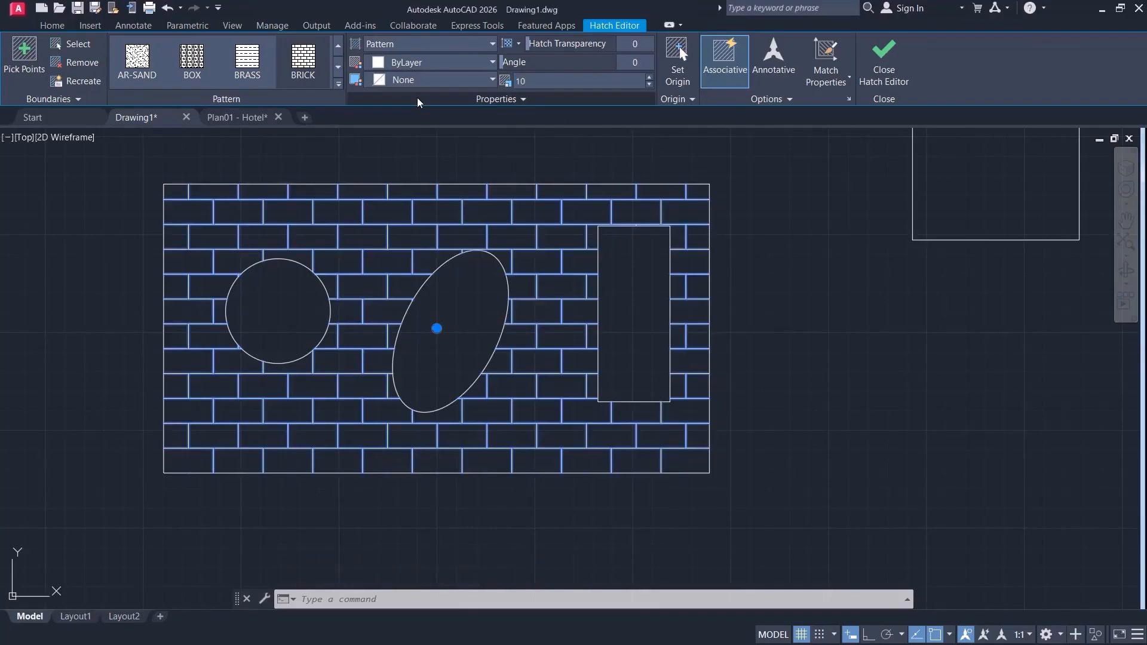
Set the hatch origin at the outer rectangle's upper-left corner.
{"action": "left_click", "coordinate": [667, 65]}
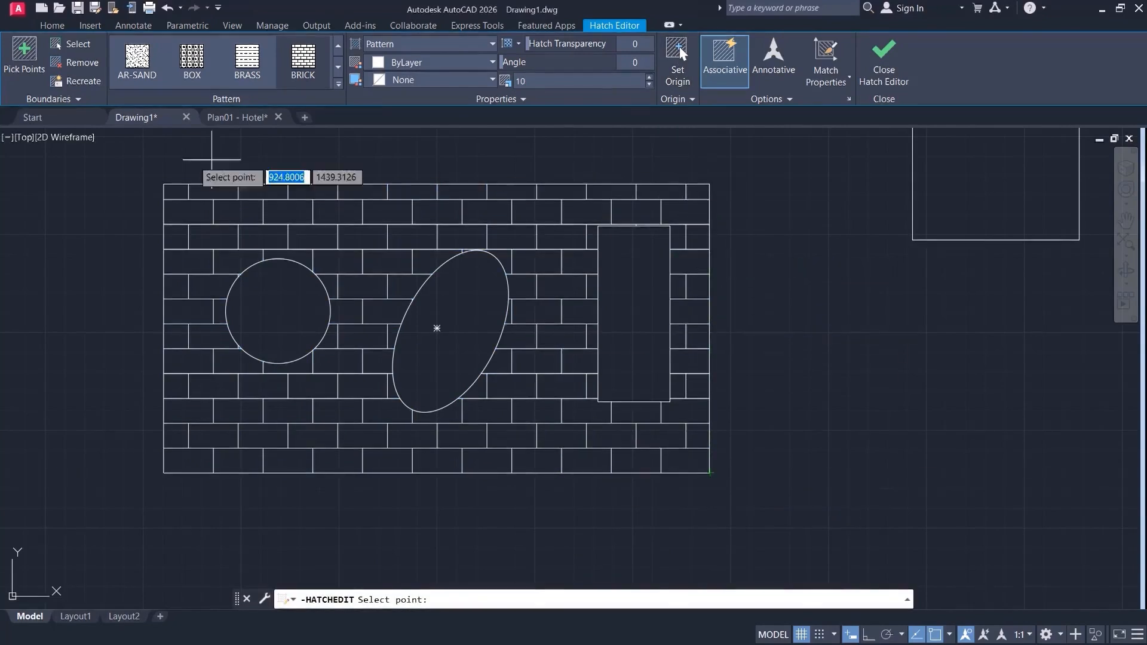
{"action": "left_click", "coordinate": [164, 184]}
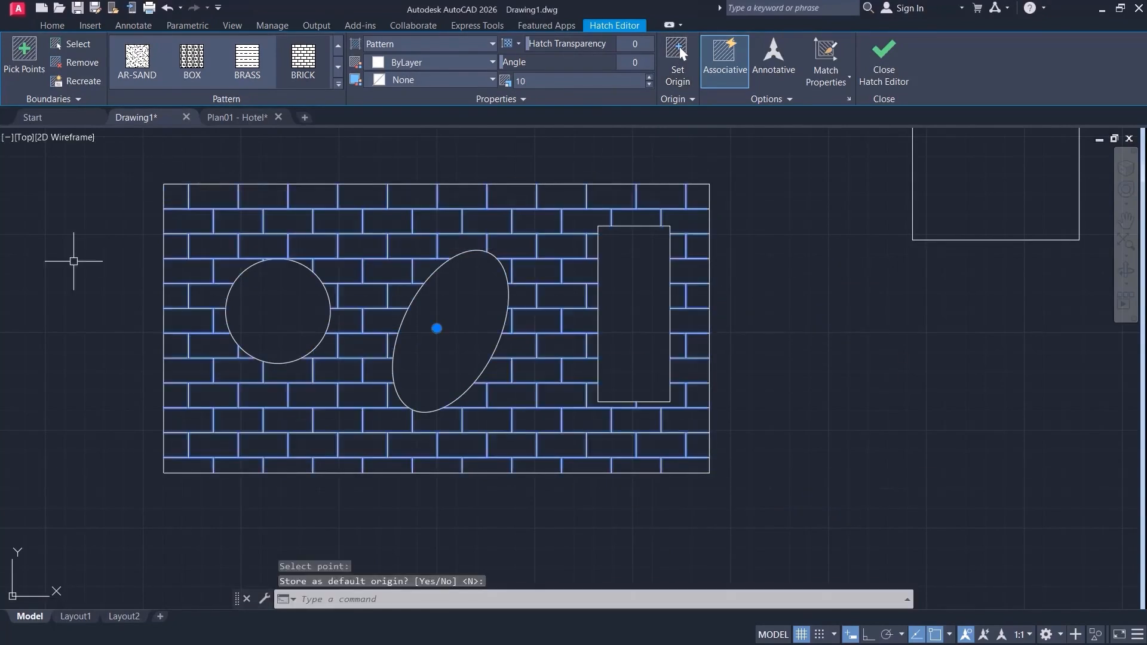
{"action": "key", "text": "Return"}
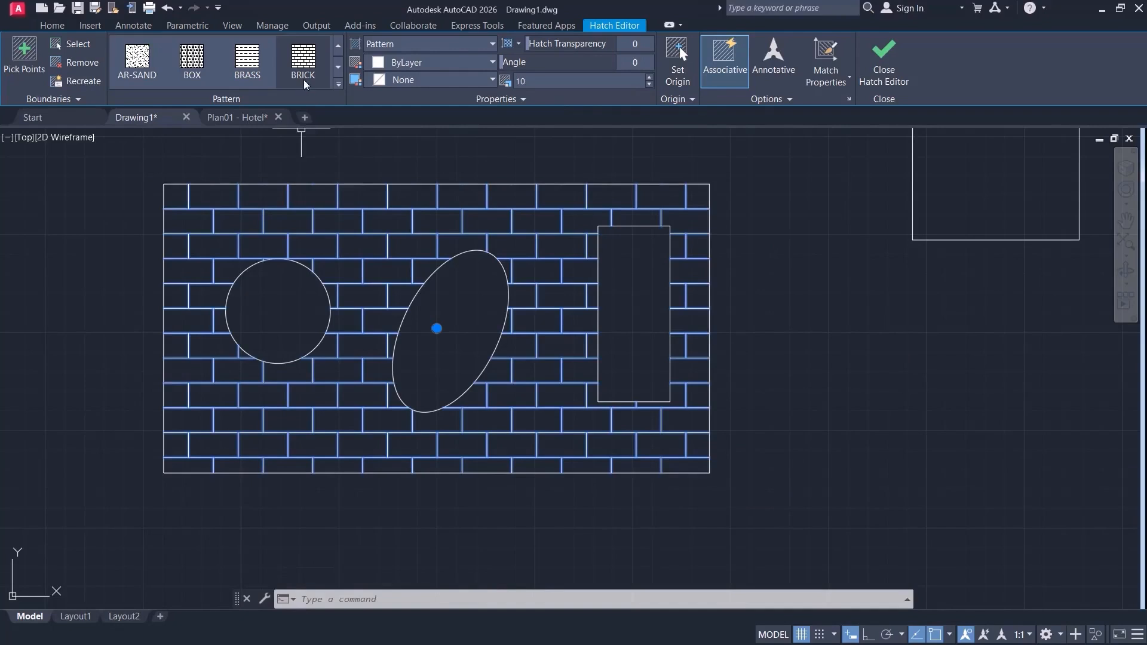
Reapply the BRICK pattern and replace it with the ESCHER pattern.
{"action": "left_click", "coordinate": [297, 56]}
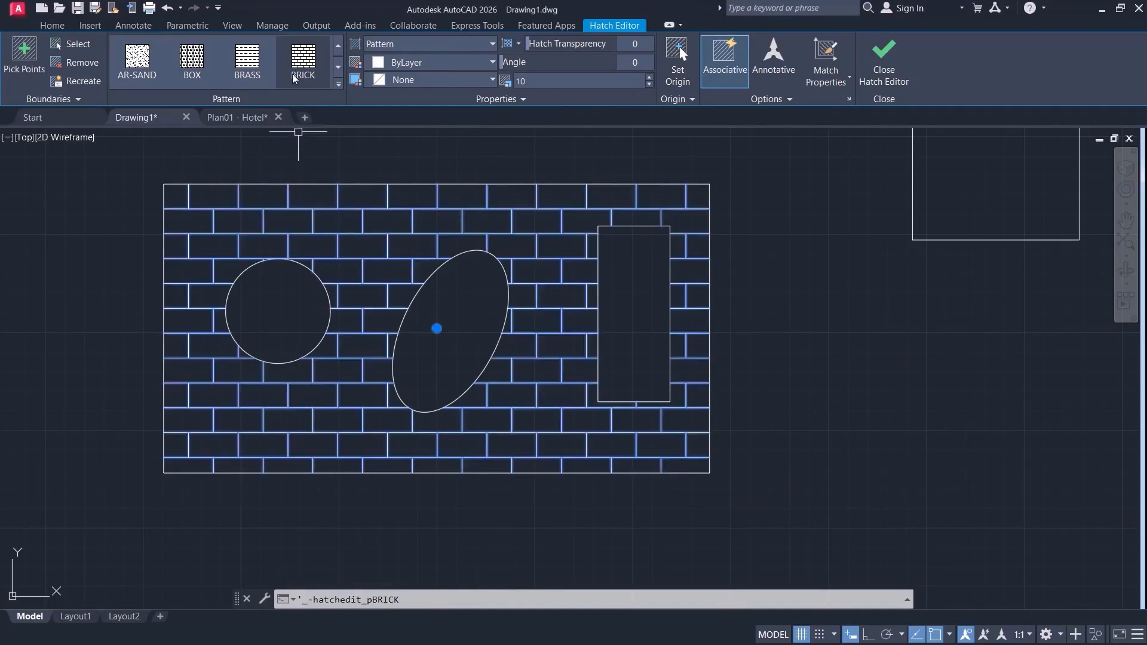
{"action": "left_click", "coordinate": [296, 55]}
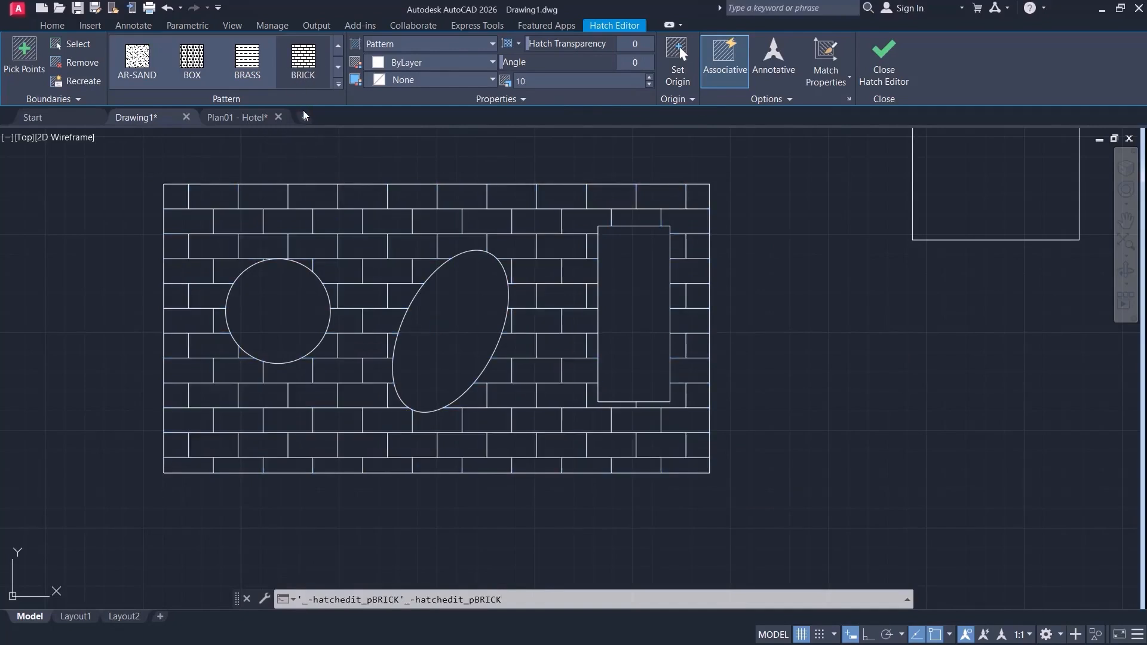
{"action": "left_click", "coordinate": [337, 89]}
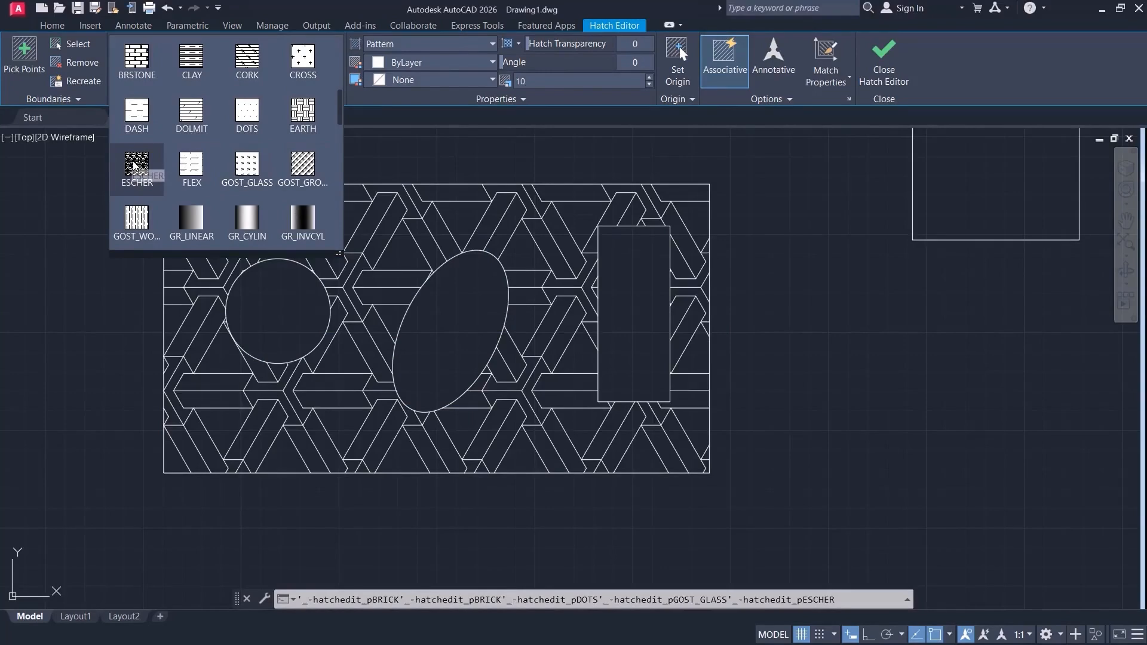
{"action": "left_click", "coordinate": [129, 172]}
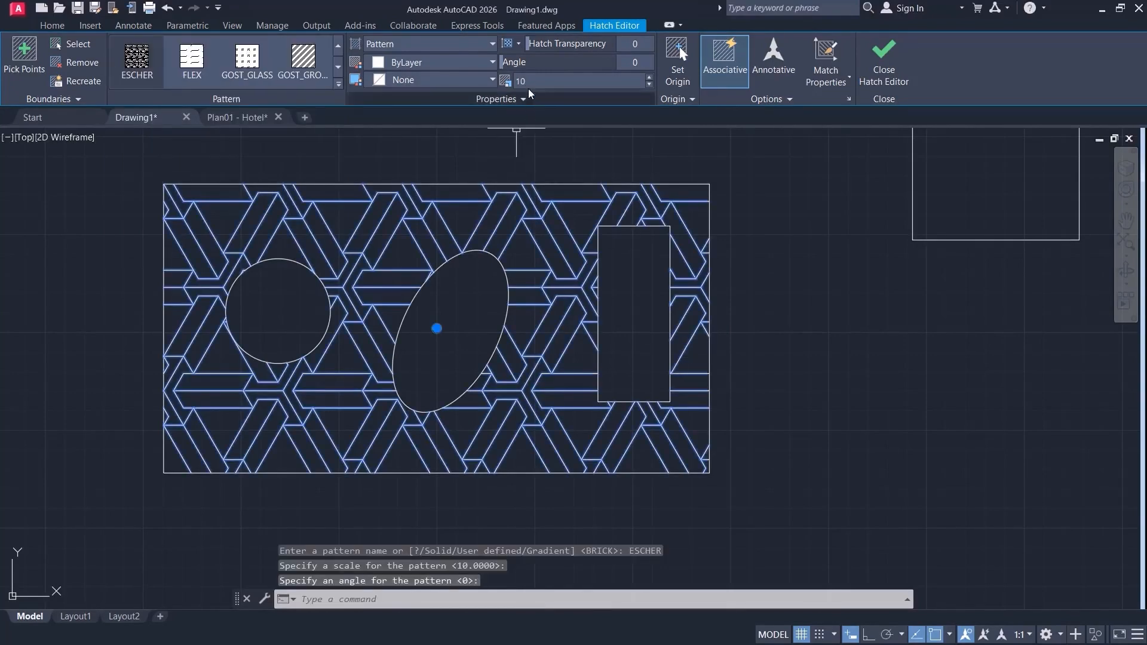
Try the ESCHER pattern at a scale of 1, and settle on a scale of 5.
{"action": "type", "text": "1"}
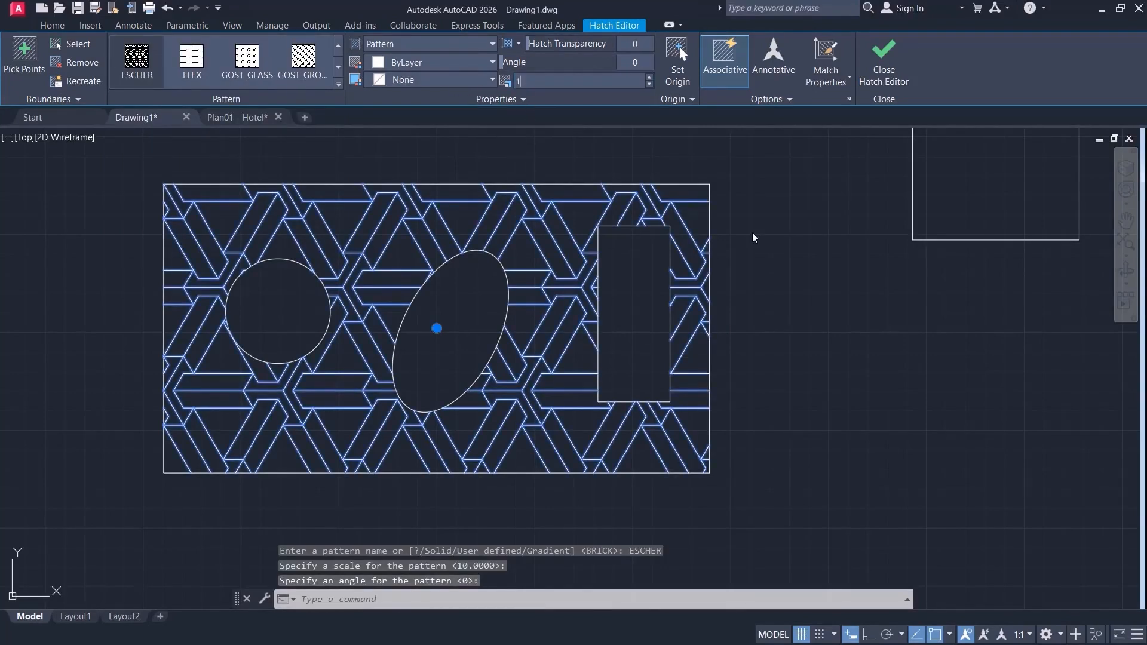
{"action": "key", "text": "Return"}
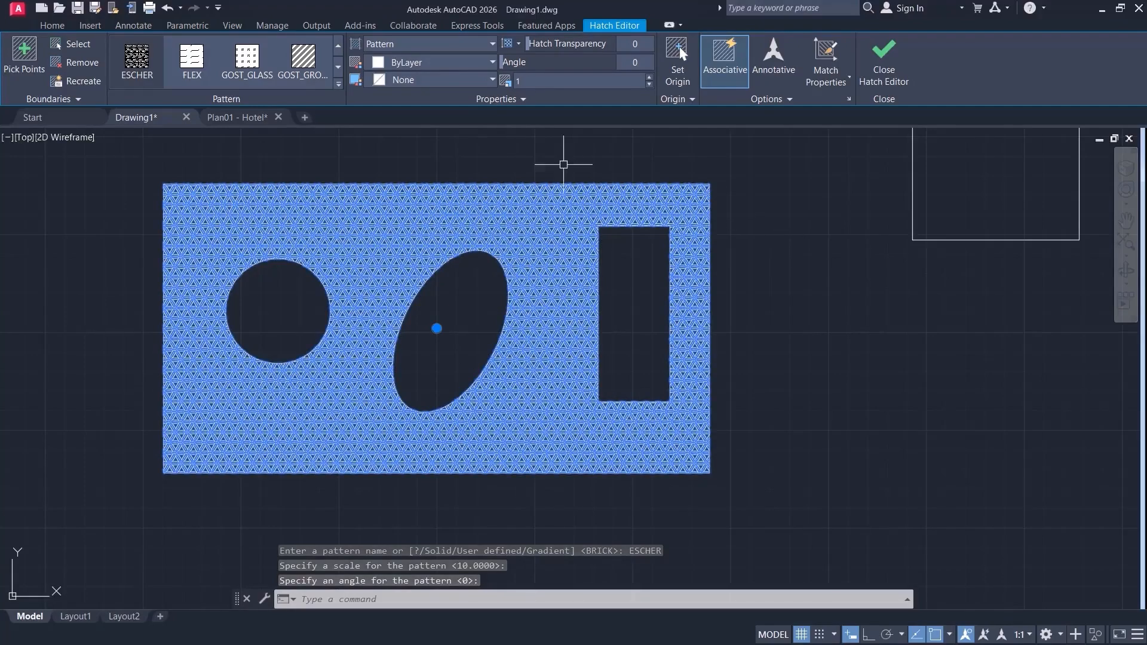
{"action": "left_click", "coordinate": [529, 81]}
{"action": "type", "text": "5"}
{"action": "key", "text": "Return"}
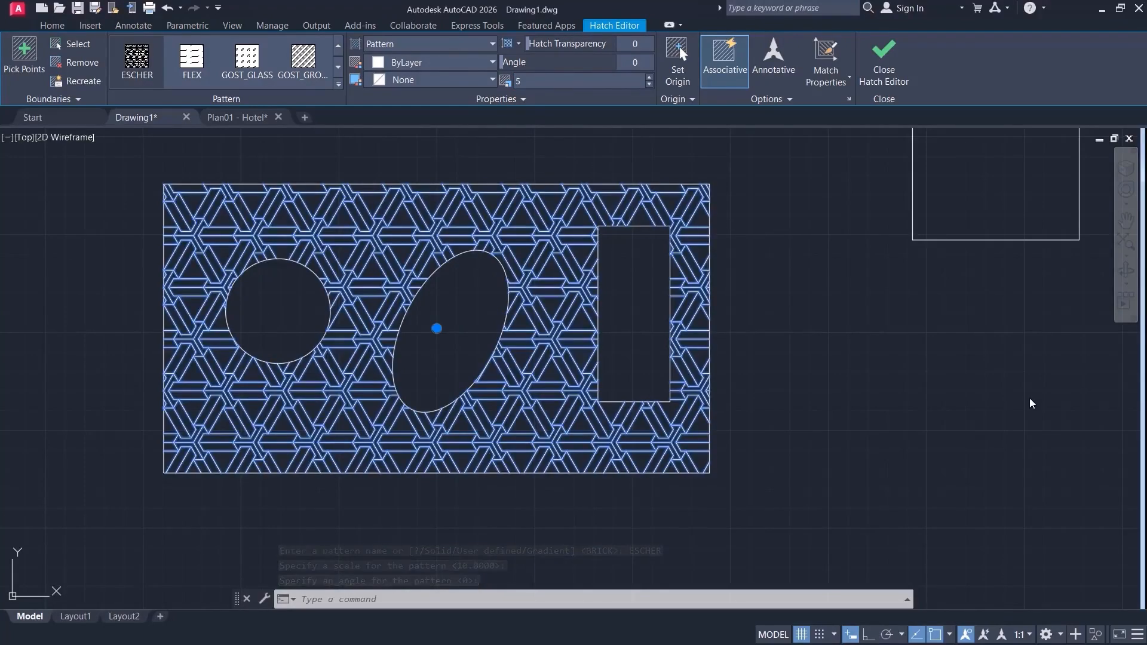
{"action": "left_click", "coordinate": [790, 401]}
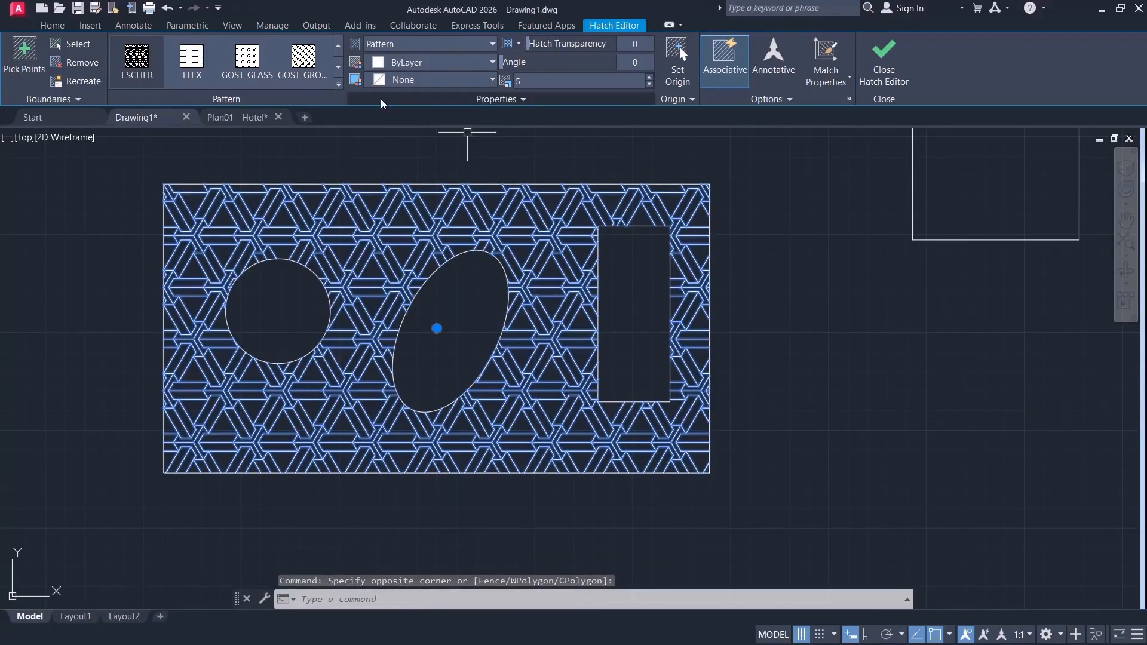
Replace the ESCHER pattern with the GR_LINEAR gradient and finish editing the hatch.
{"action": "left_click", "coordinate": [338, 84]}
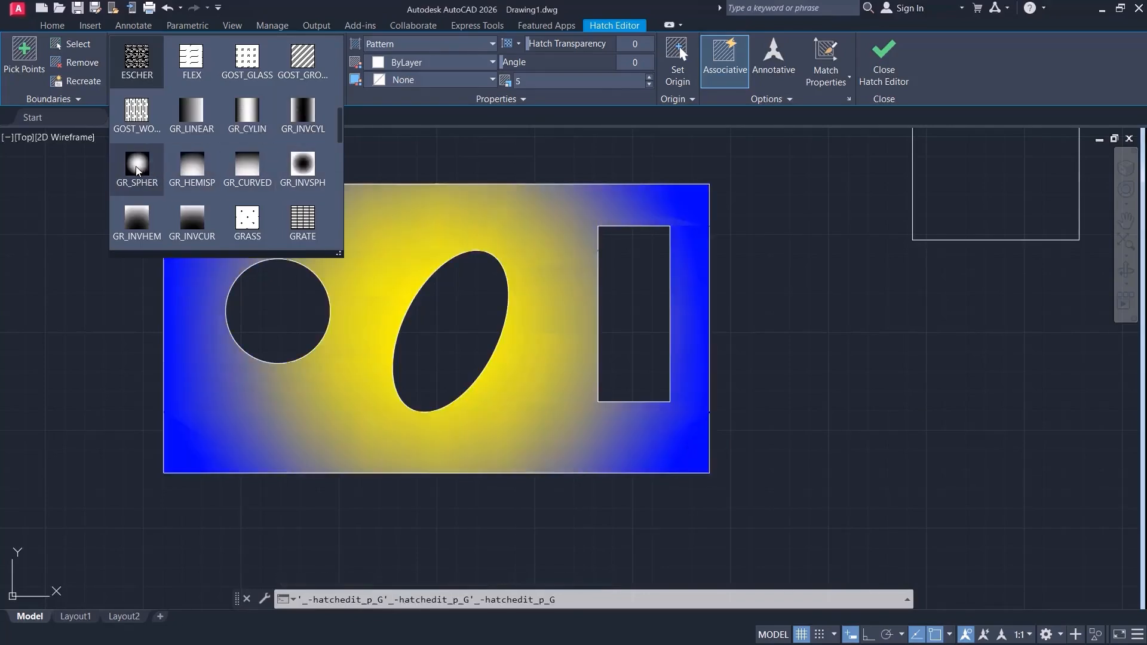
{"action": "left_click", "coordinate": [189, 113]}
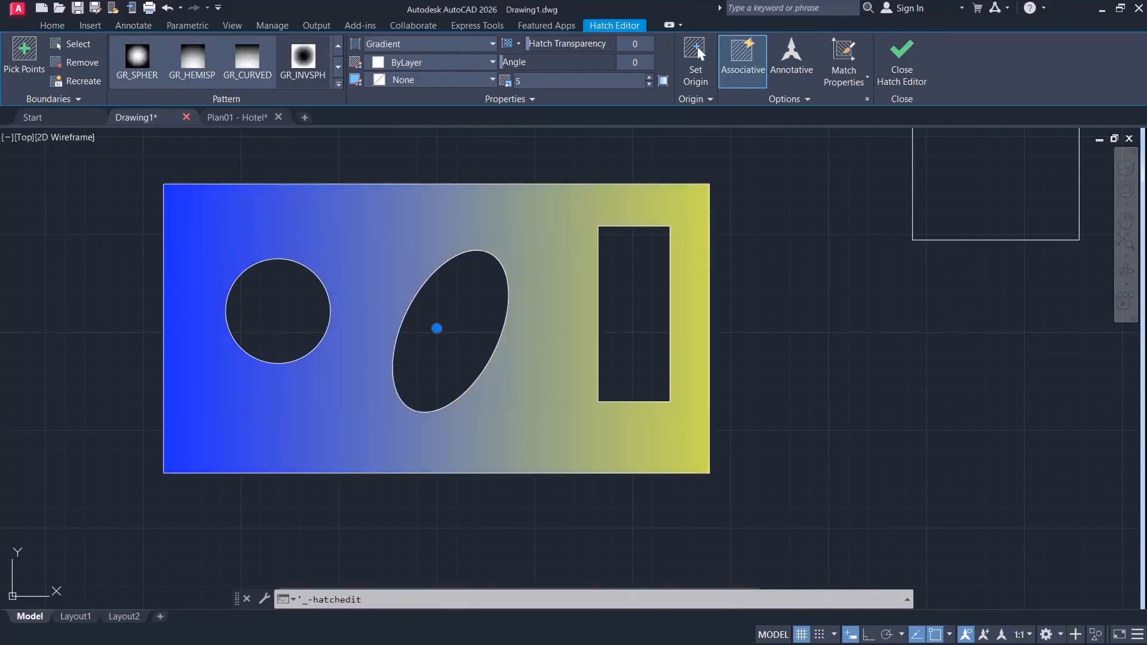
{"action": "left_click", "coordinate": [877, 75]}
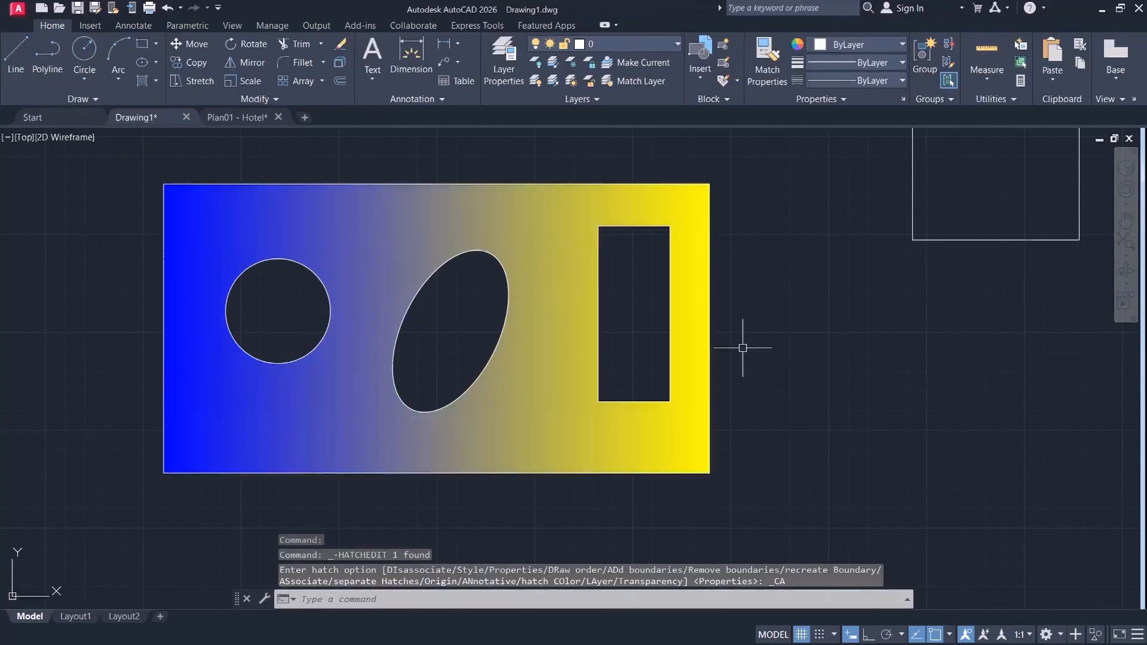
Set the gradient's first color to 242,113,114 and its second color to Red, and finish editing the hatch.
{"action": "left_click", "coordinate": [485, 229]}
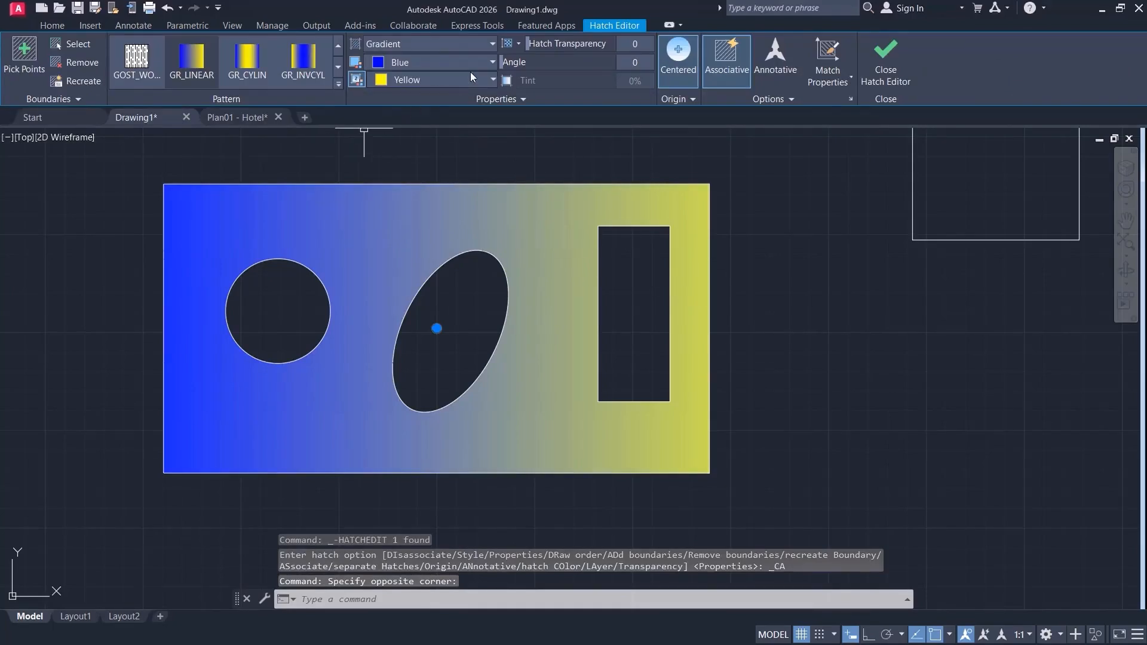
{"action": "left_click", "coordinate": [487, 61]}
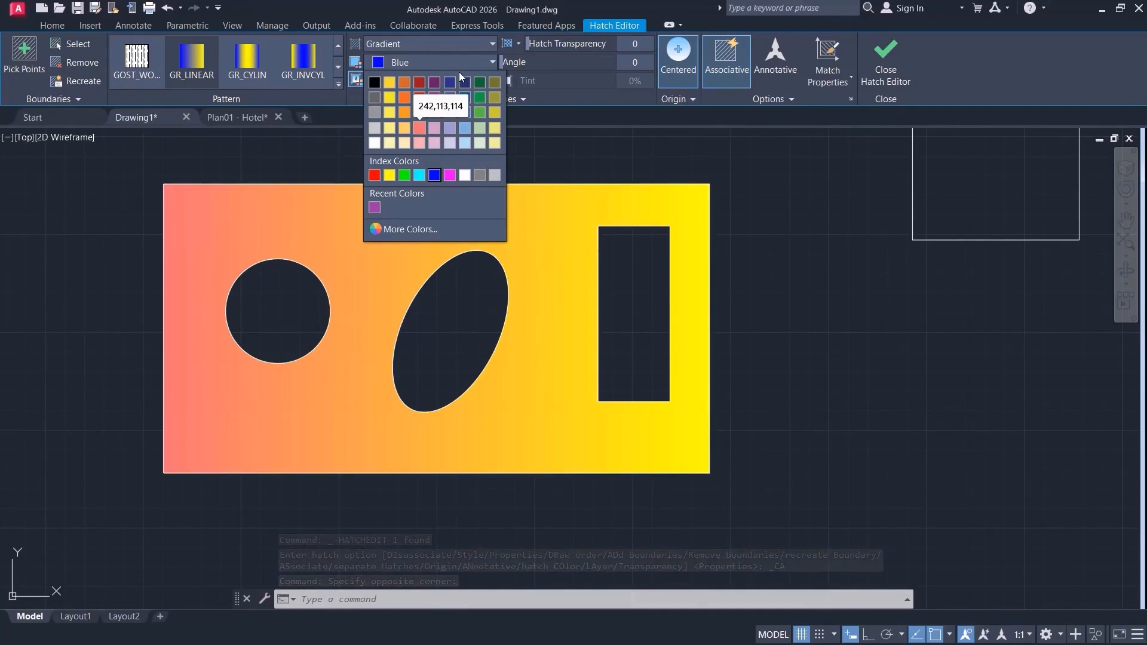
{"action": "left_click", "coordinate": [461, 82]}
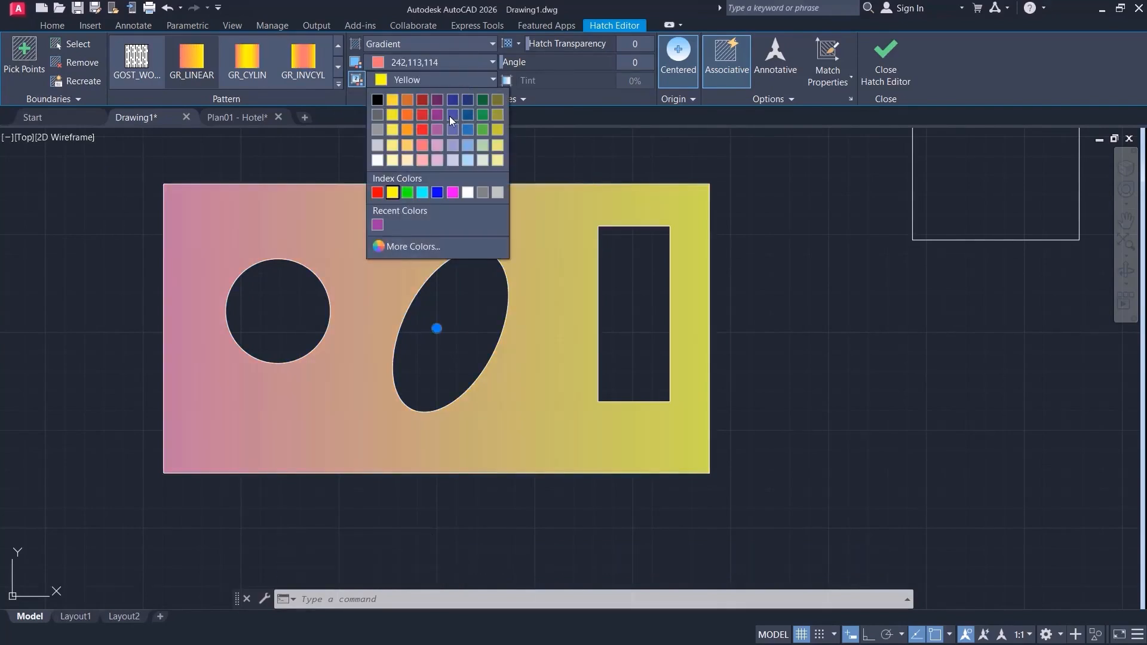
{"action": "left_click", "coordinate": [378, 192]}
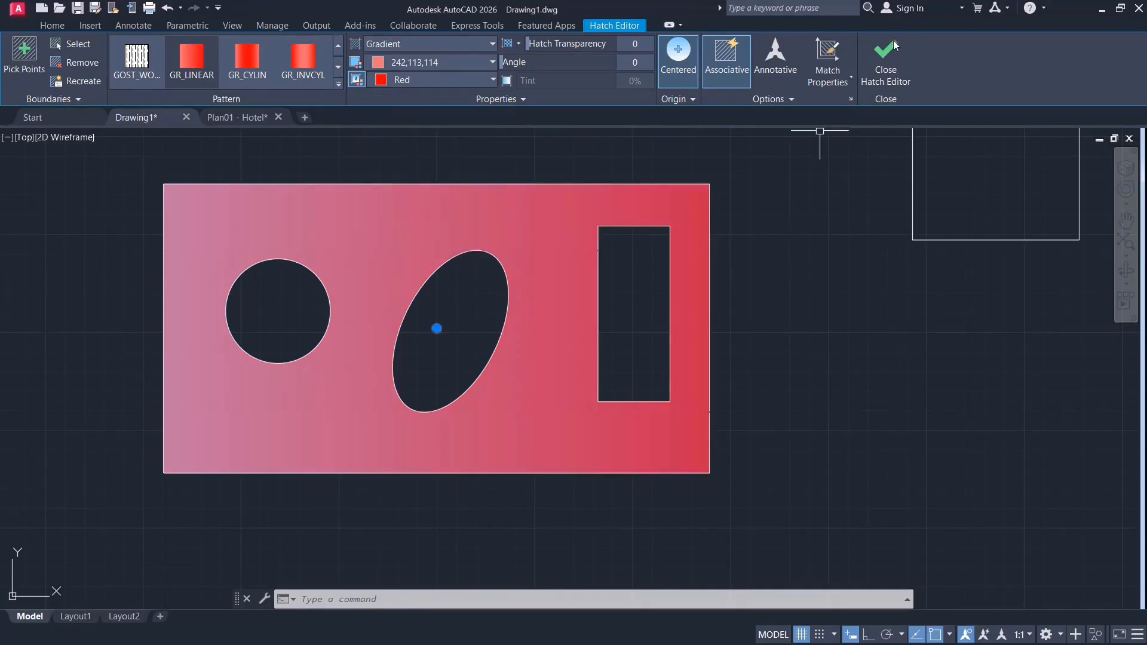
{"action": "left_click", "coordinate": [883, 80]}
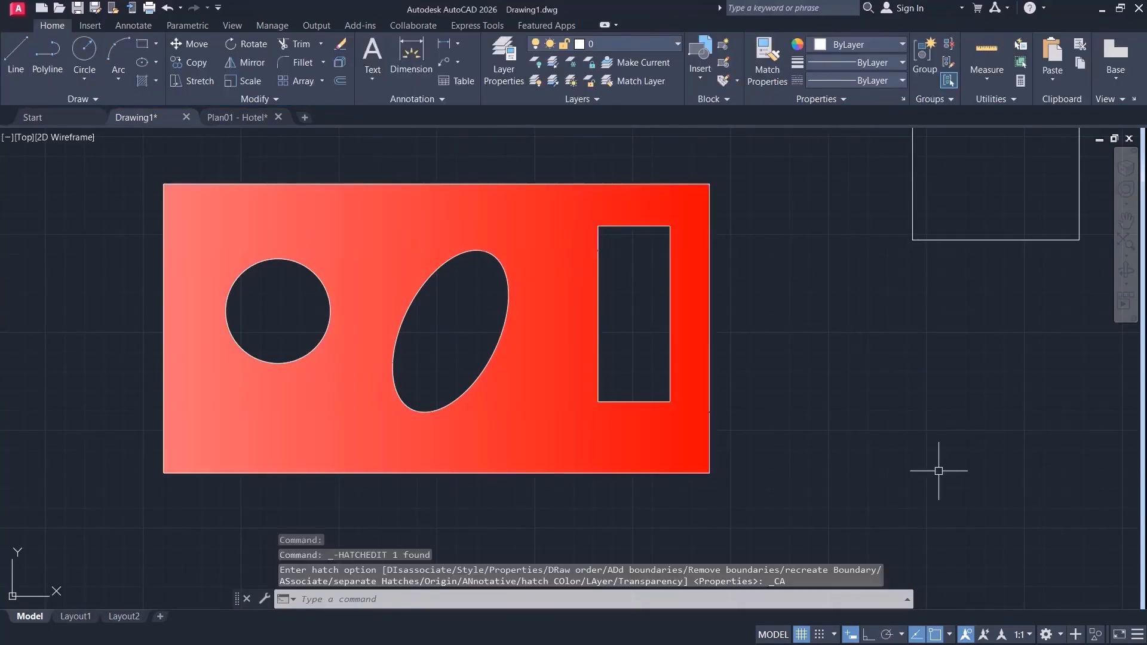
Edit the gradient hatch again, switching it to a single color with a tint of 0%.
{"action": "left_click", "coordinate": [556, 225]}
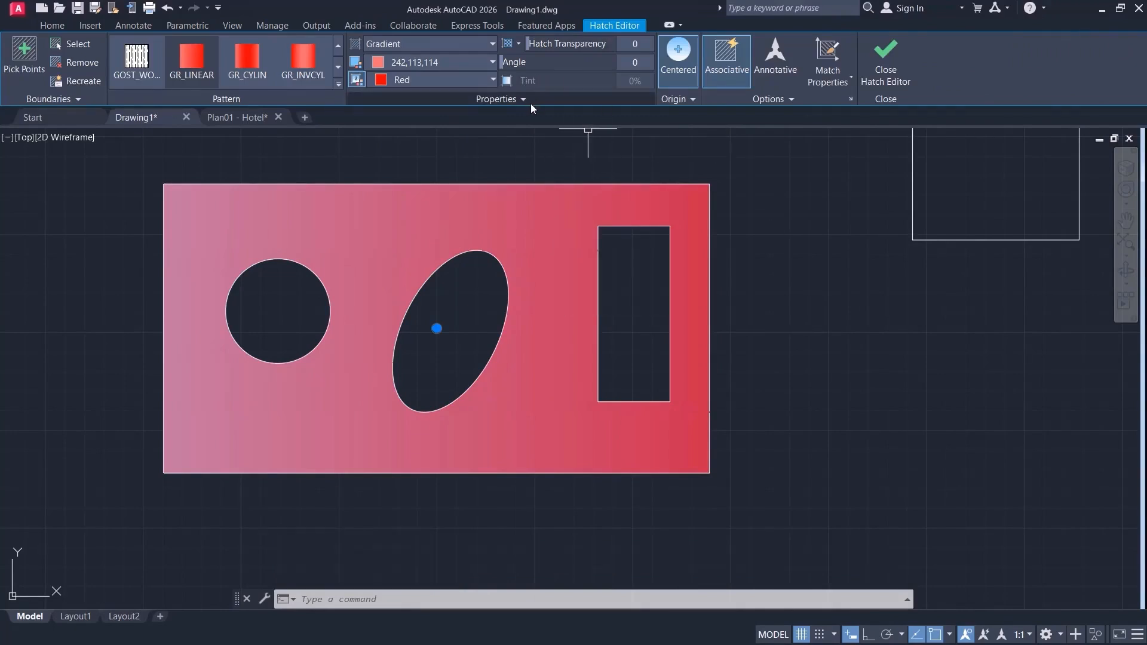
{"action": "left_click", "coordinate": [507, 80]}
{"action": "mouse_move", "coordinate": [518, 82]}
{"action": "left_mouse_down"}
{"action": "mouse_move", "coordinate": [666, 83]}
{"action": "mouse_move", "coordinate": [515, 90]}
{"action": "left_mouse_up"}
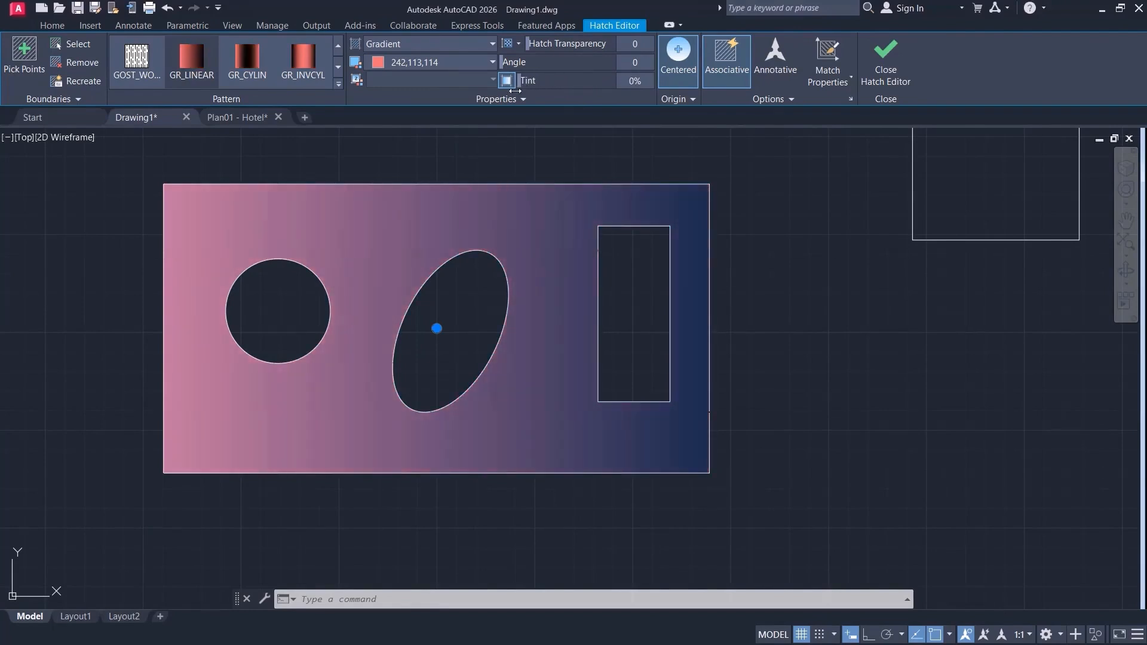
Switch the hatch back to a two-color gradient and apply GR_LINEAR without centering.
{"action": "left_click", "coordinate": [505, 80]}
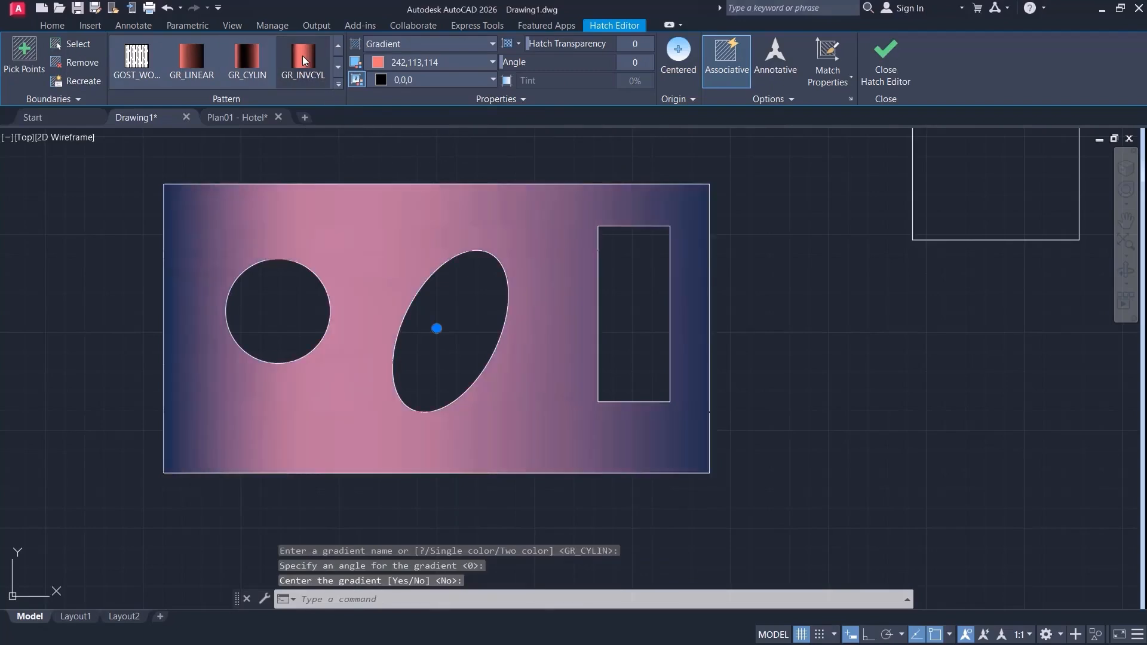
{"action": "left_click", "coordinate": [199, 55]}
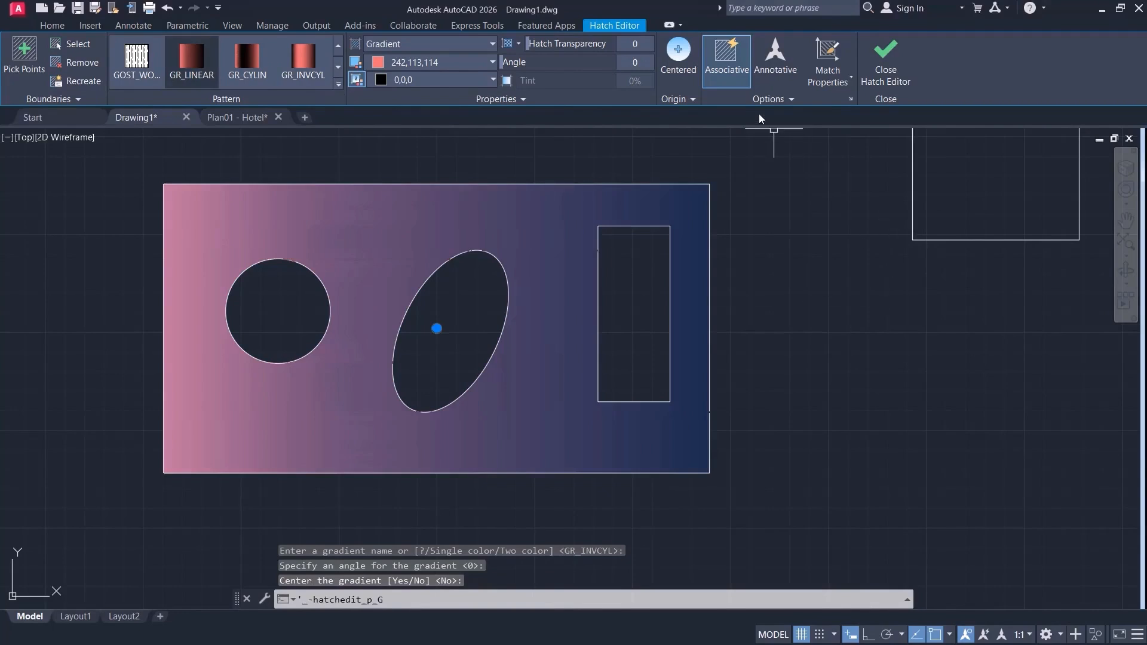
Center the gradient fill, and replace it with the GRATE hatch pattern.
{"action": "left_click", "coordinate": [678, 60]}
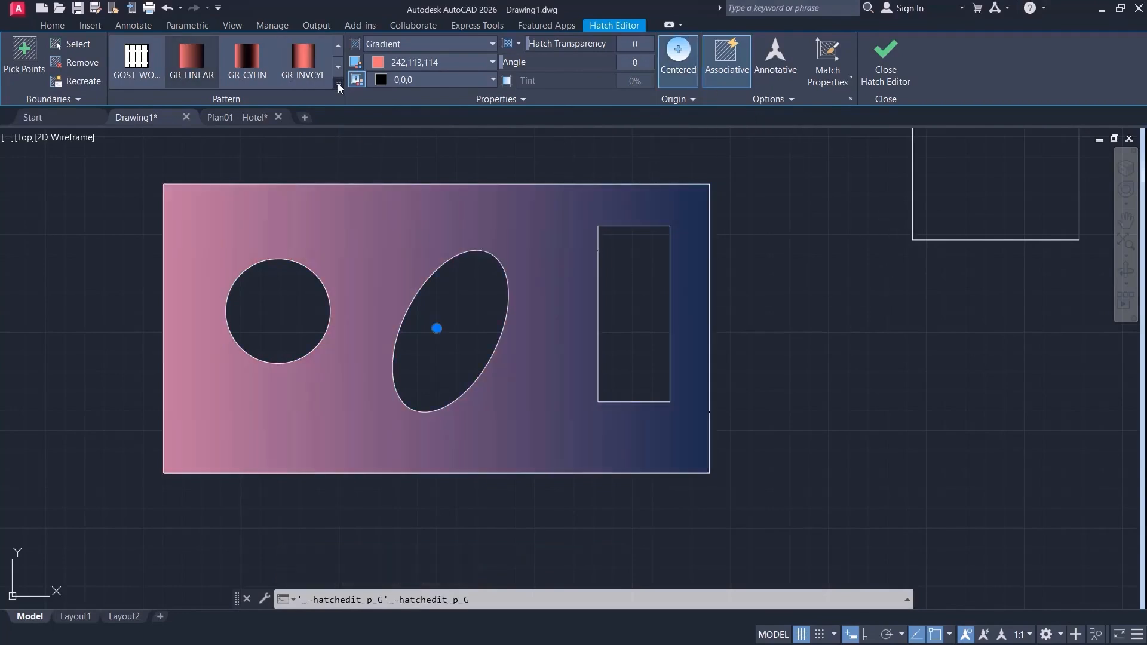
{"action": "left_click", "coordinate": [338, 84]}
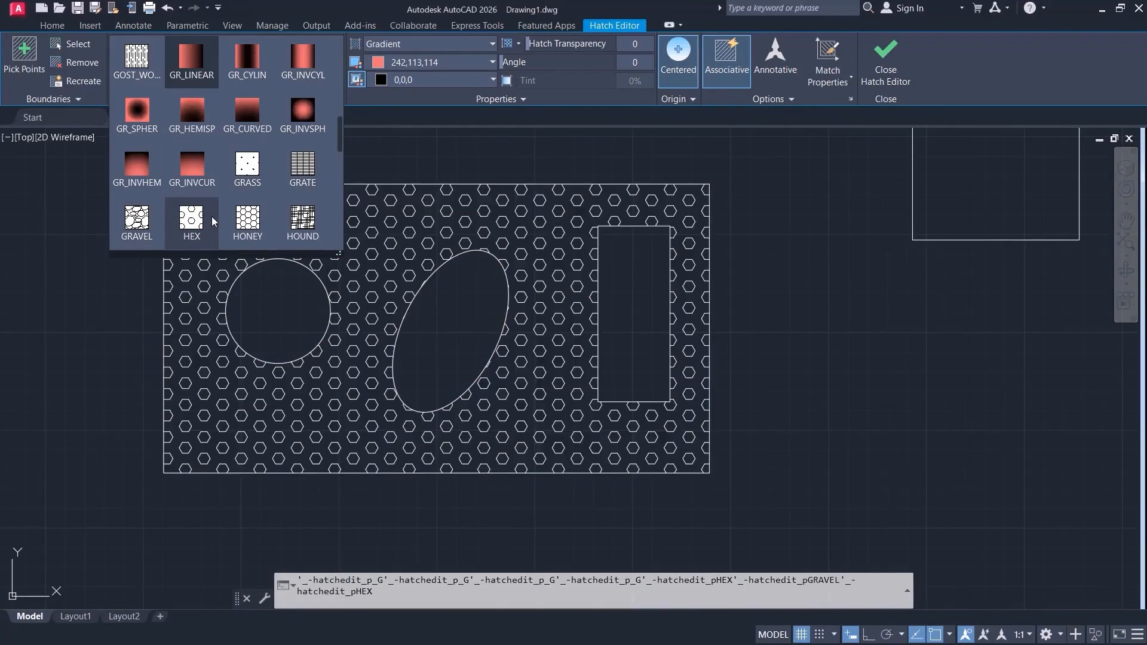
{"action": "left_click", "coordinate": [303, 164]}
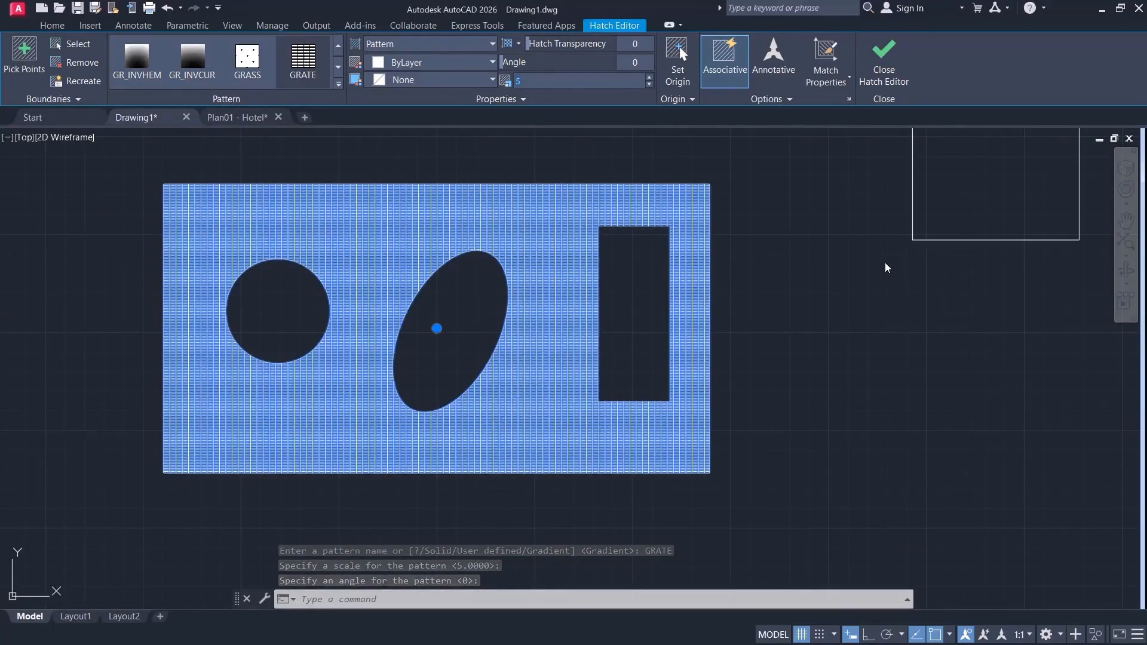
Try the GRATE hatch at scales of 1, 10 and 20, and set its scale to 30.
{"action": "type", "text": "1"}
{"action": "key", "text": "Return"}
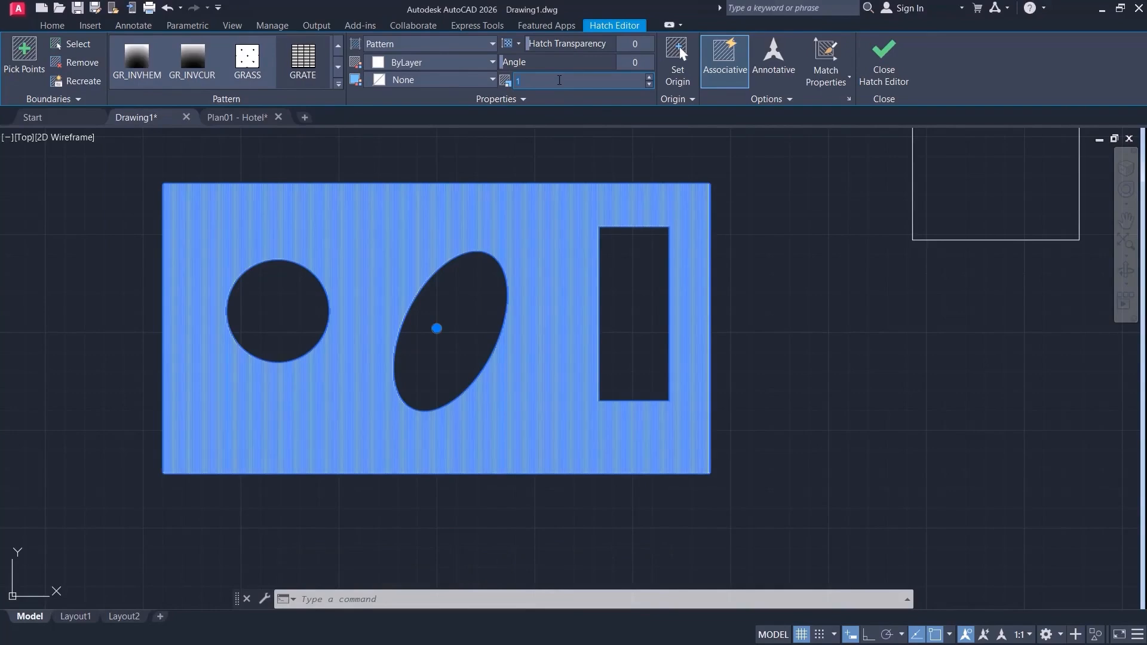
{"action": "key", "text": "Return"}
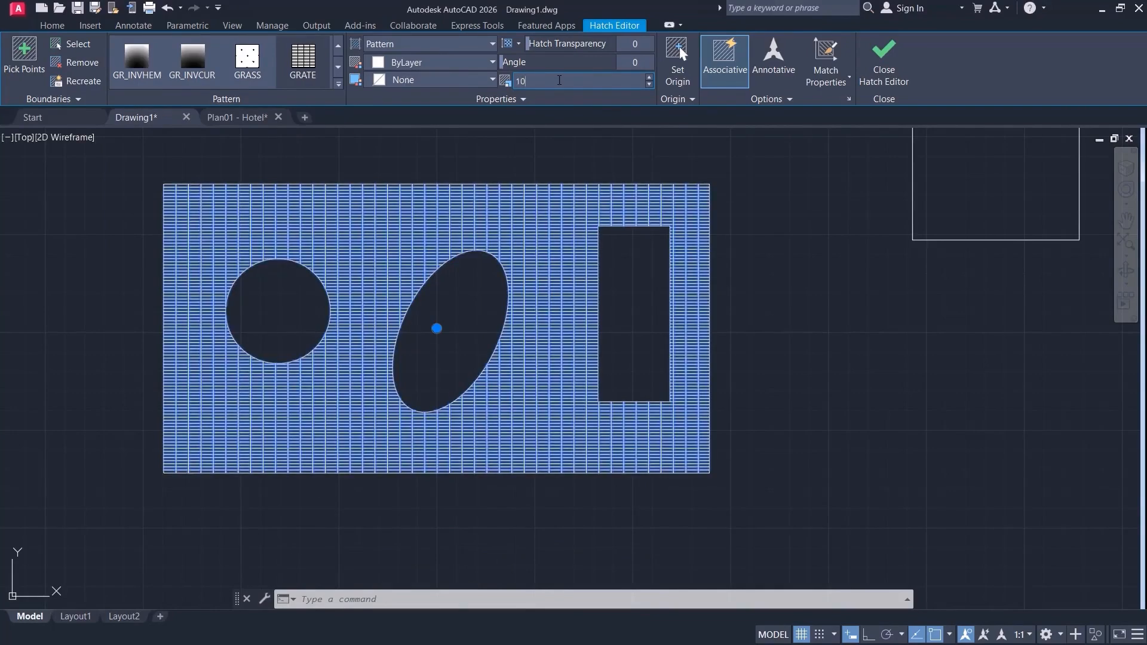
{"action": "type", "text": "20"}
{"action": "key", "text": "Return"}
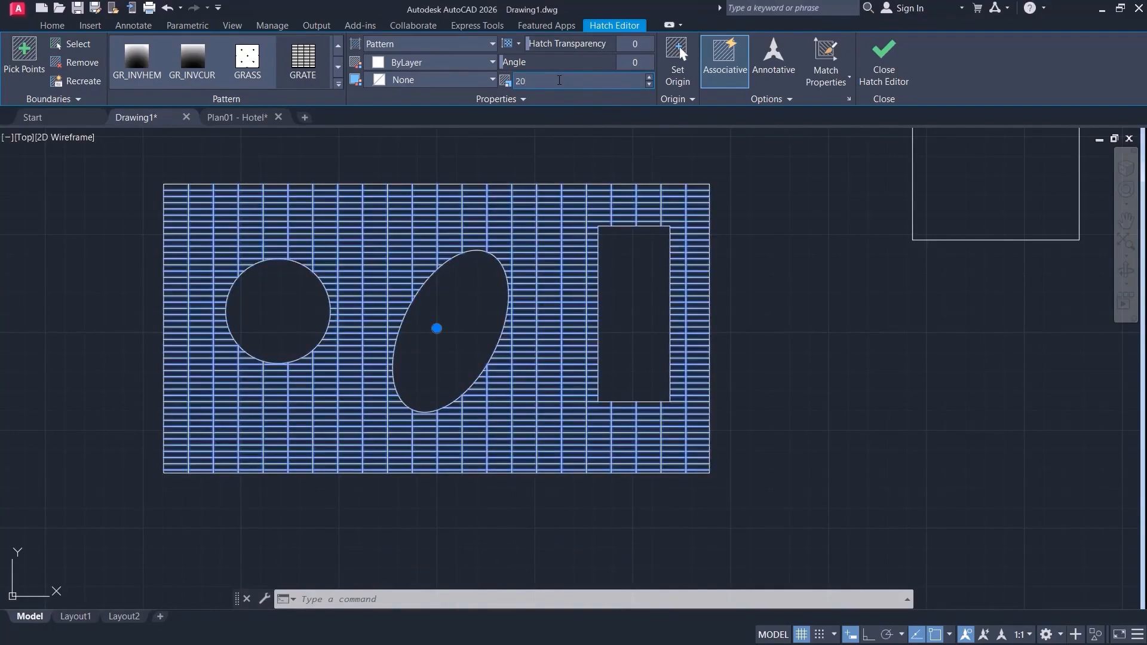
{"action": "type", "text": "30"}
{"action": "key", "text": "Return"}
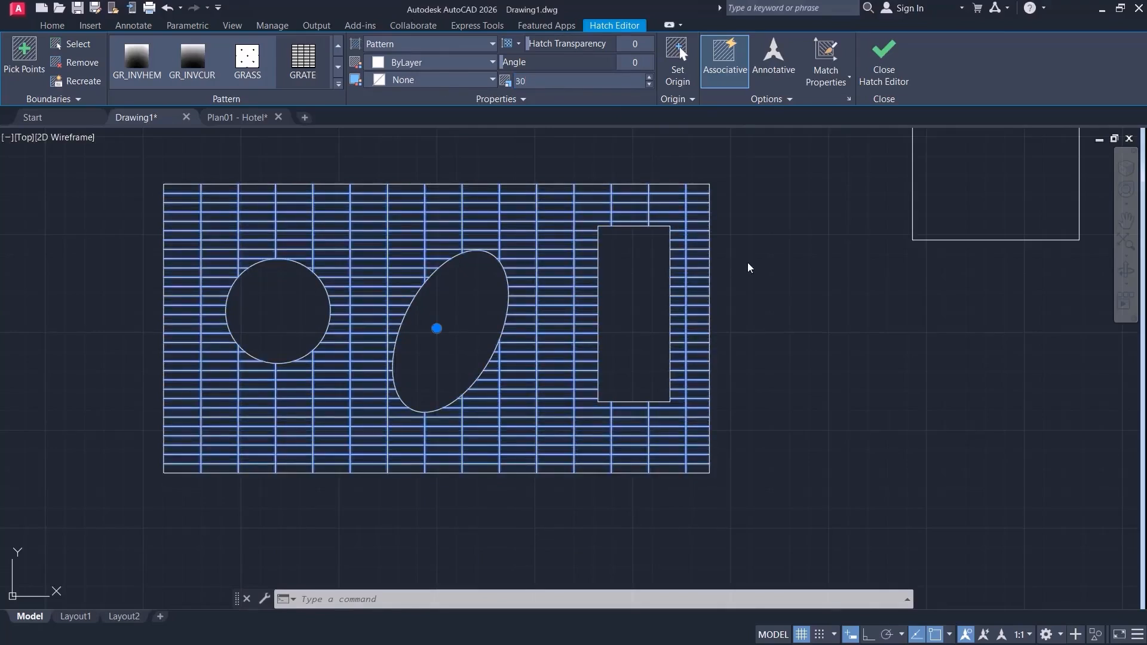
Set the hatch origin to the lower-left corner of the large rectangle without storing it as the default.
{"action": "left_click", "coordinate": [678, 56]}
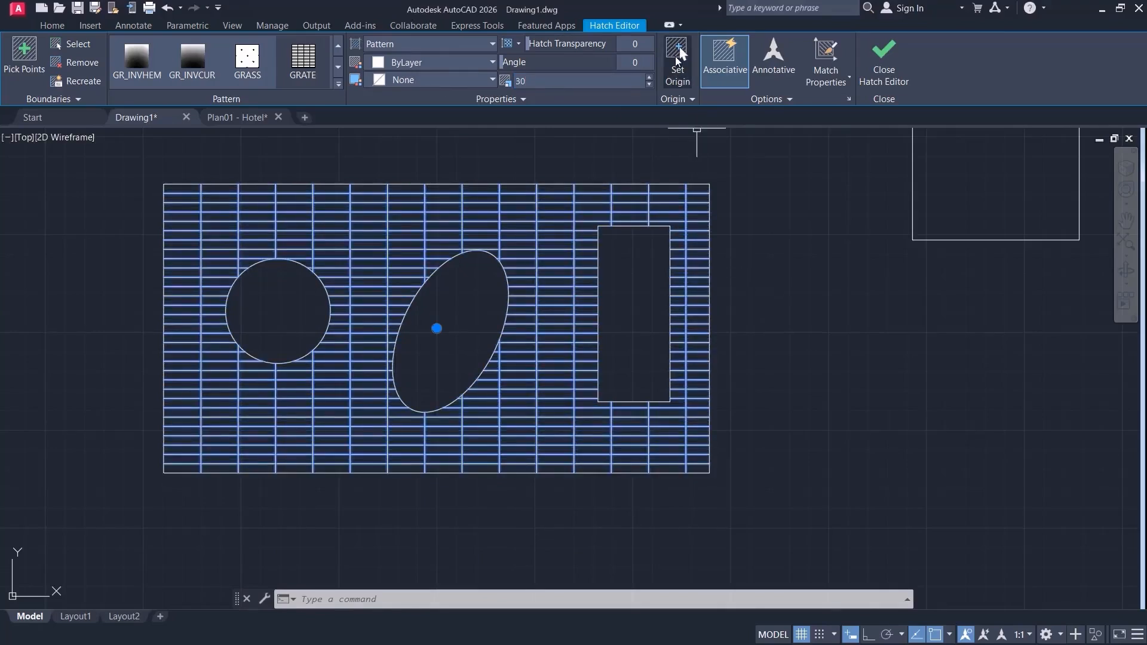
{"action": "left_click", "coordinate": [164, 475]}
{"action": "key", "text": "Return"}
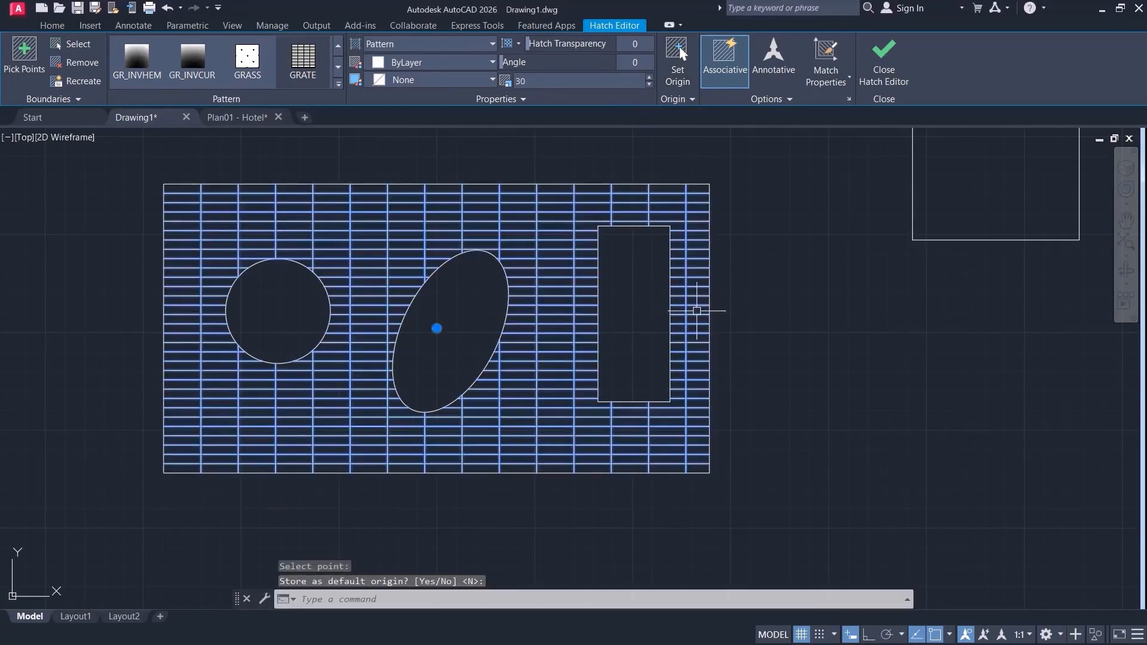
{"action": "left_click", "coordinate": [798, 315]}
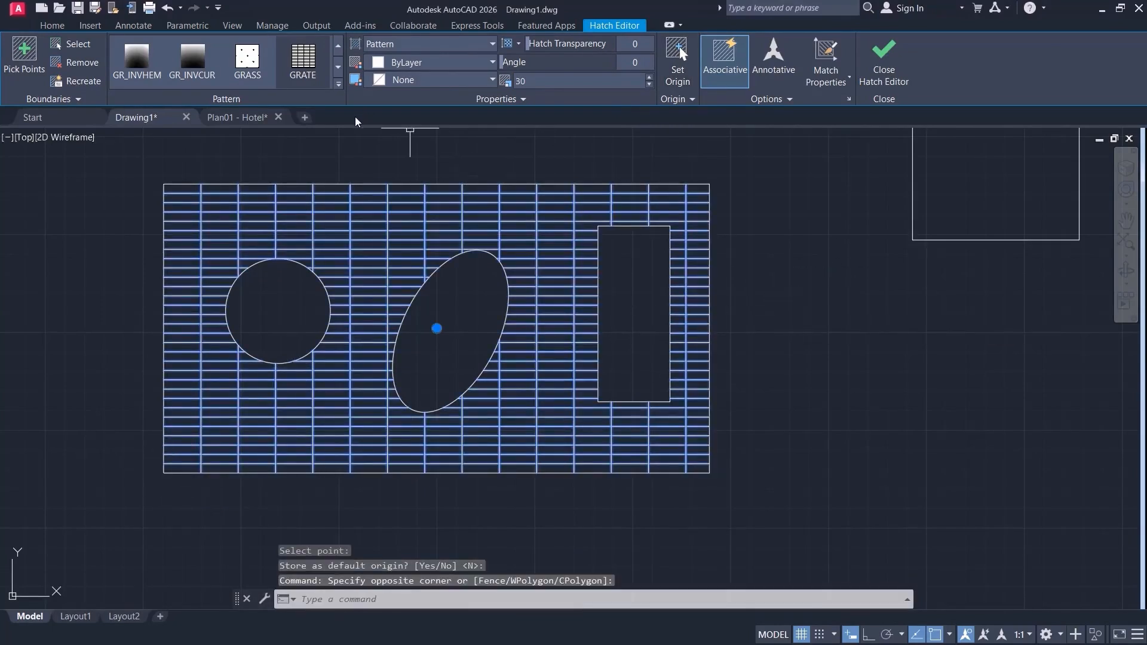
Preview other hatch patterns on the large rectangle and apply ANSI35.
{"action": "left_click", "coordinate": [338, 84]}
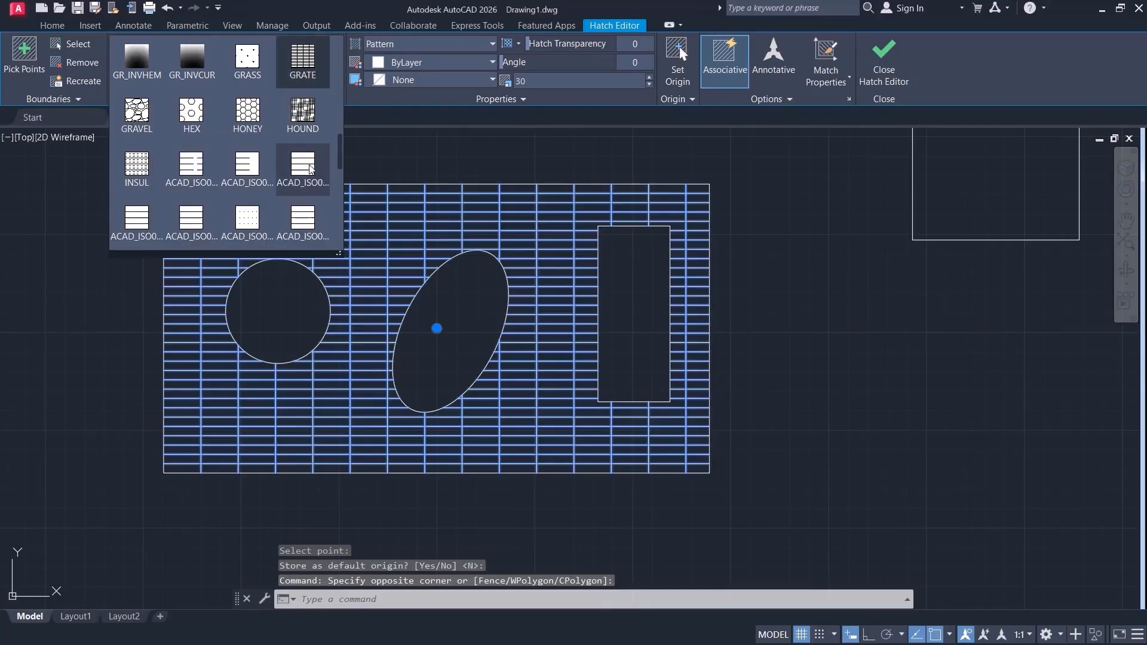
{"action": "scroll", "coordinate": [305, 149], "scroll_direction": "down", "scroll_amount": 5}
{"action": "scroll", "coordinate": [302, 179], "scroll_direction": "down", "scroll_amount": 3}
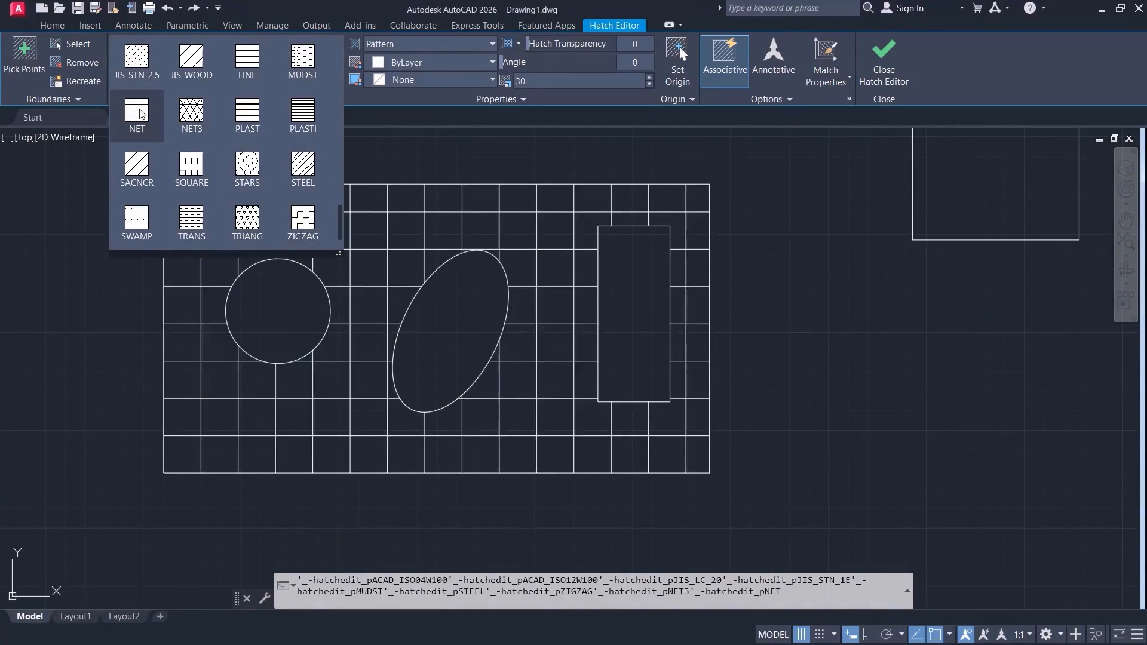
{"action": "scroll", "coordinate": [293, 123], "scroll_direction": "down", "scroll_amount": 1}
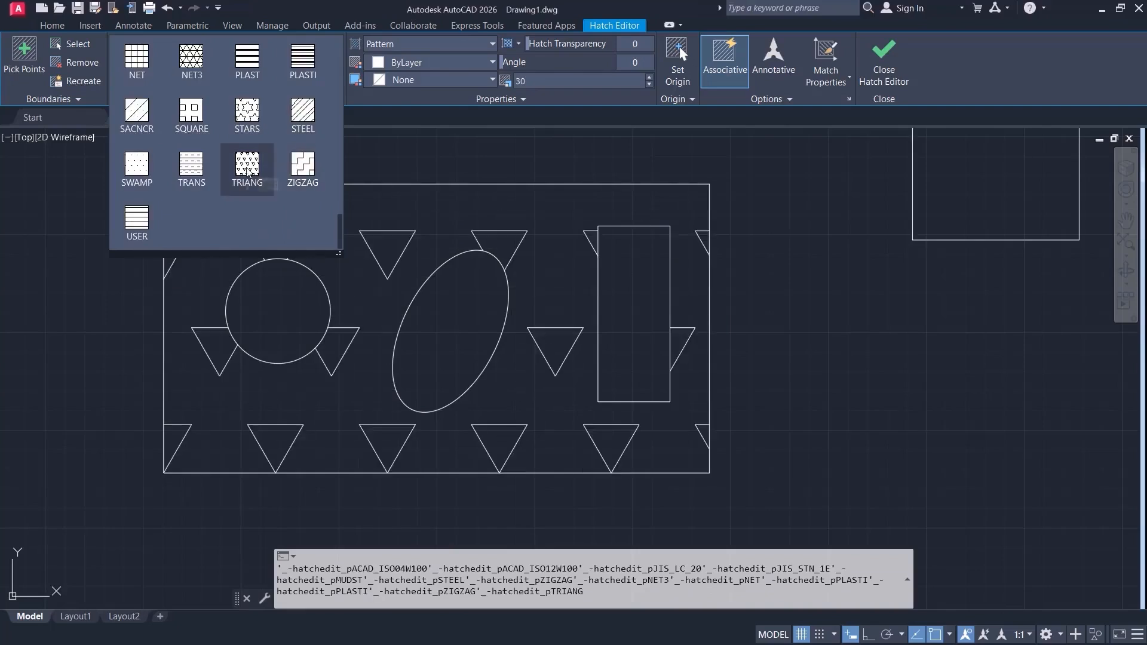
{"action": "scroll", "coordinate": [182, 176], "scroll_direction": "up", "scroll_amount": 2}
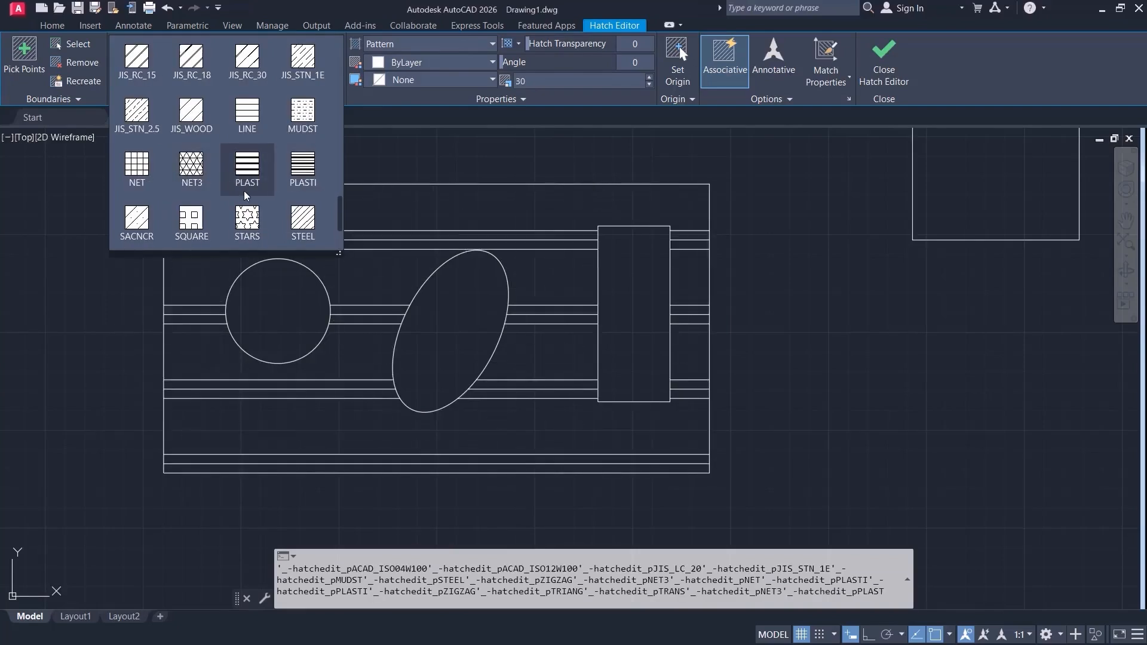
{"action": "scroll", "coordinate": [250, 203], "scroll_direction": "up", "scroll_amount": 2}
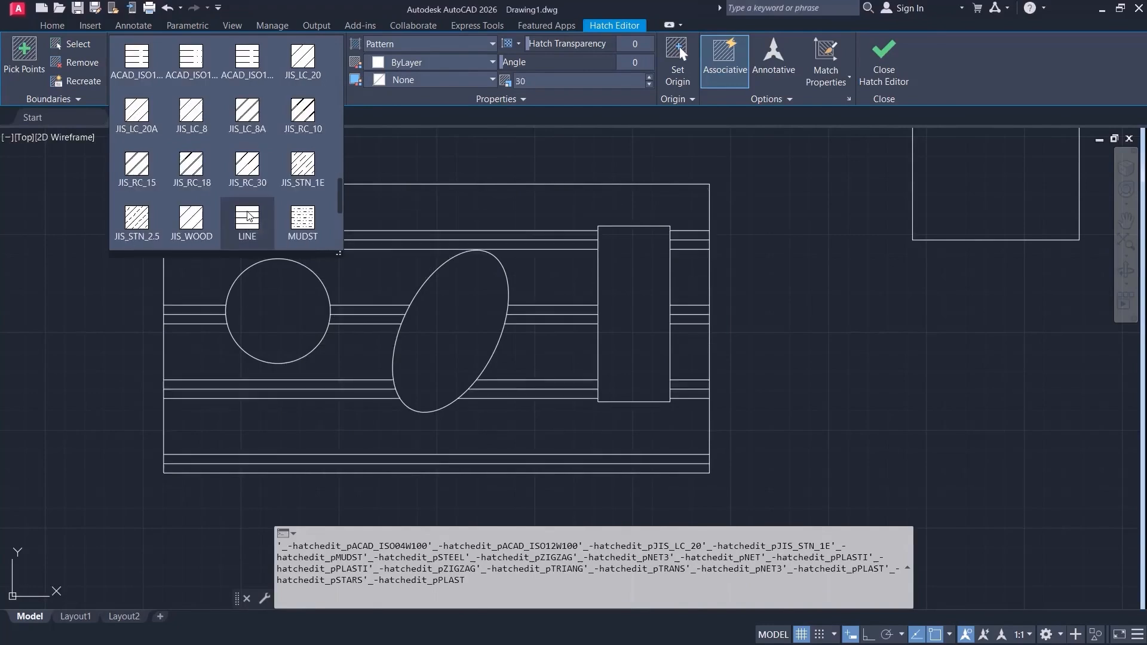
{"action": "scroll", "coordinate": [261, 152], "scroll_direction": "up", "scroll_amount": 2}
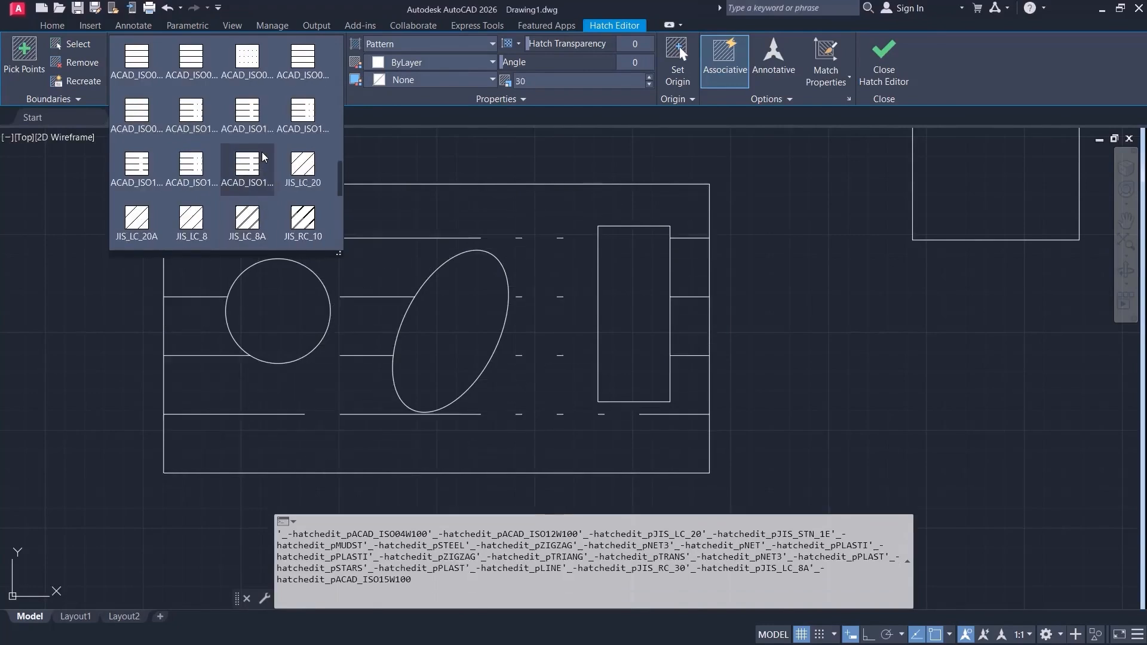
{"action": "scroll", "coordinate": [261, 152], "scroll_direction": "up", "scroll_amount": 2}
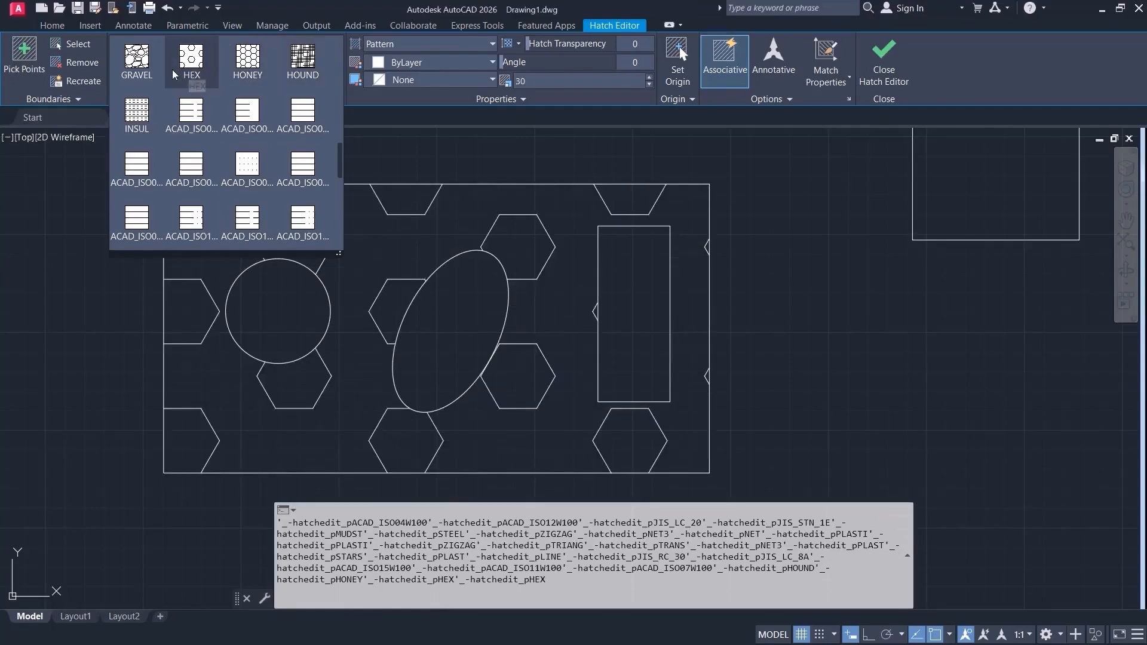
{"action": "scroll", "coordinate": [210, 137], "scroll_direction": "up", "scroll_amount": 5}
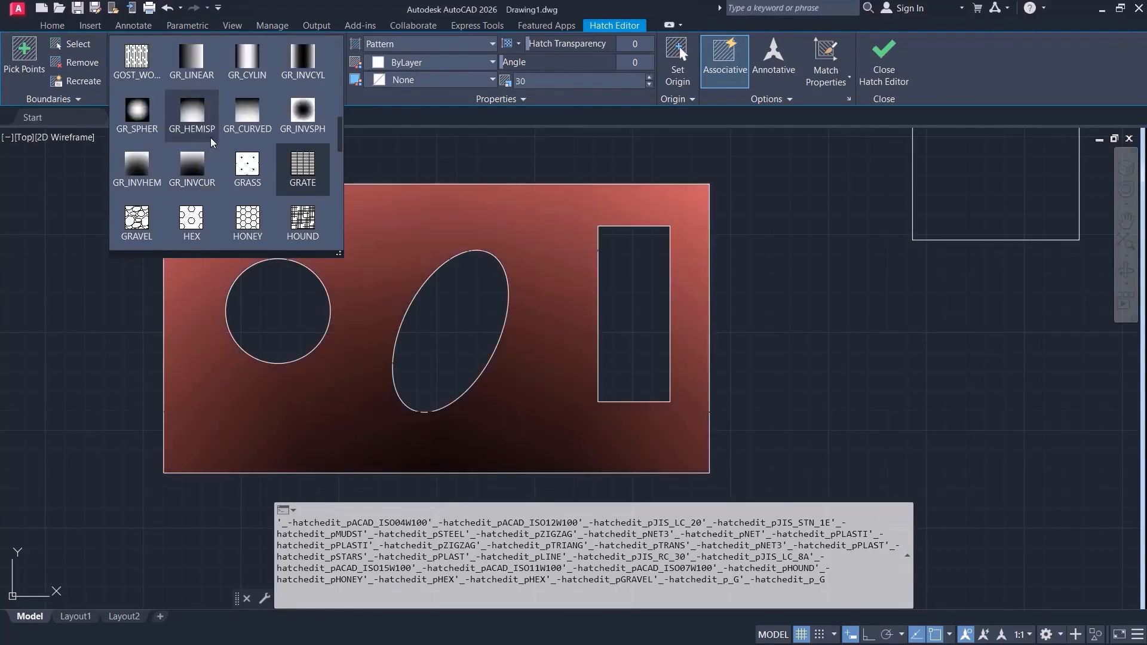
{"action": "scroll", "coordinate": [227, 155], "scroll_direction": "up", "scroll_amount": 3}
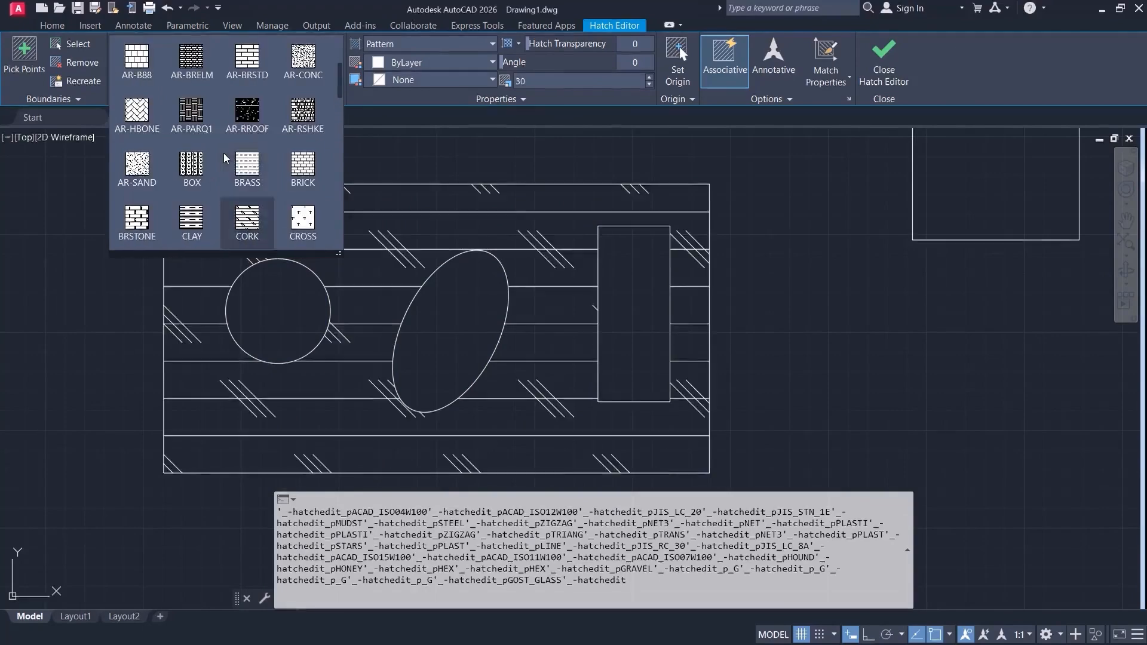
{"action": "scroll", "coordinate": [247, 115], "scroll_direction": "up", "scroll_amount": 3}
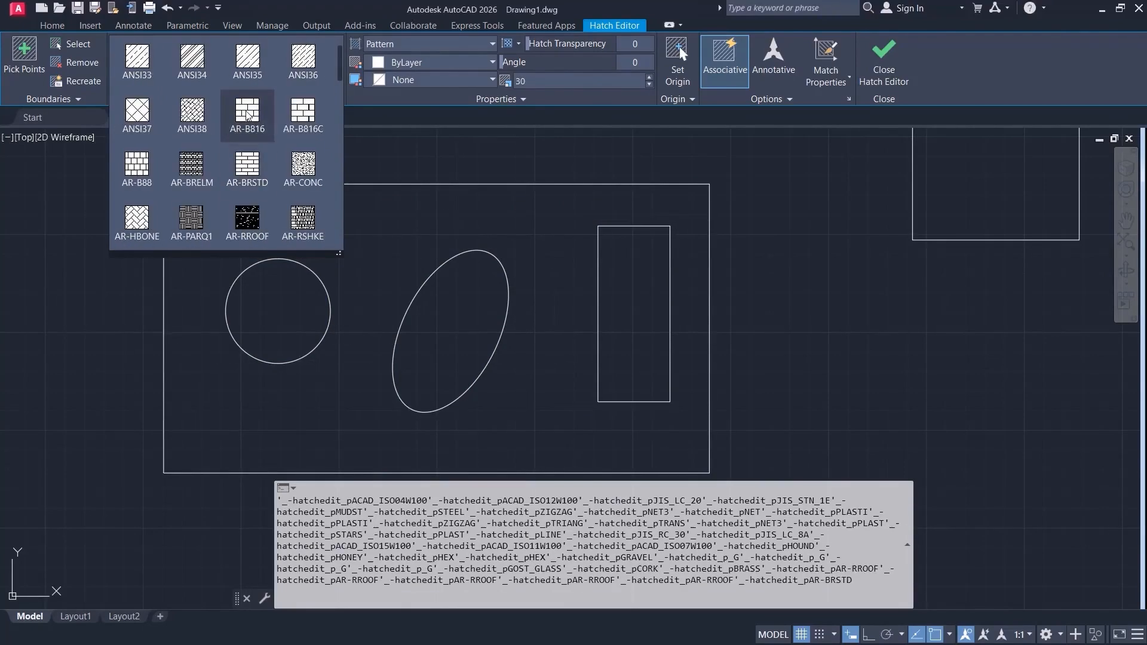
{"action": "left_click", "coordinate": [247, 114]}
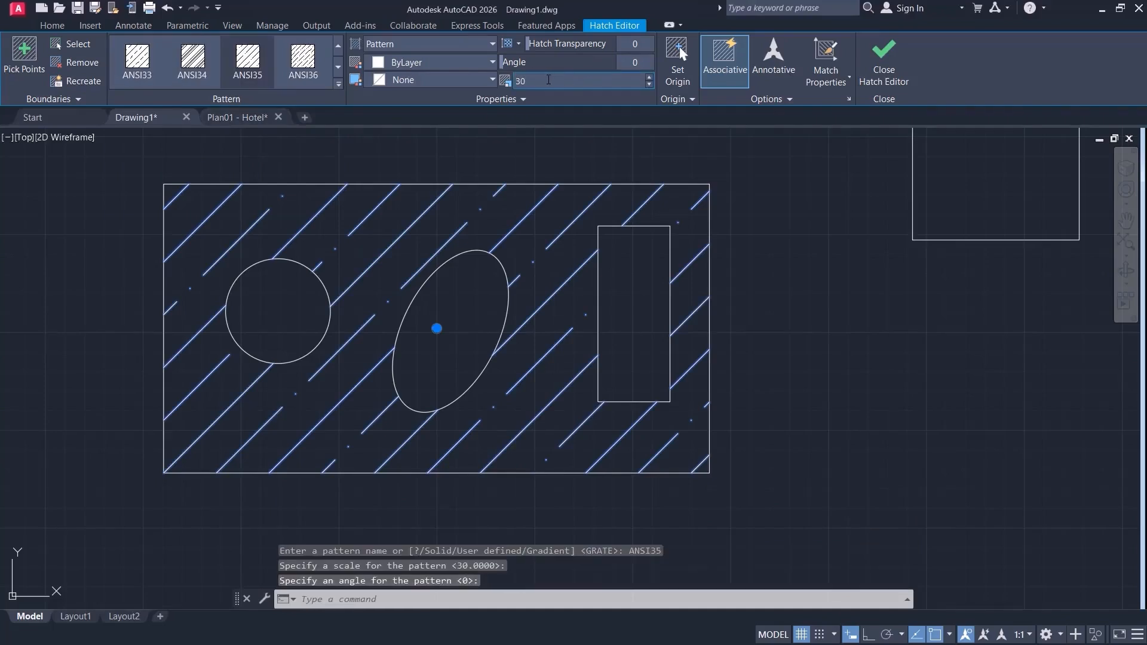
Set the ANSI35 hatch scale to 10 and finish editing the hatch.
{"action": "left_click_drag", "start_coordinate": [548, 80], "coordinate": [505, 84]}
{"action": "type", "text": "10"}
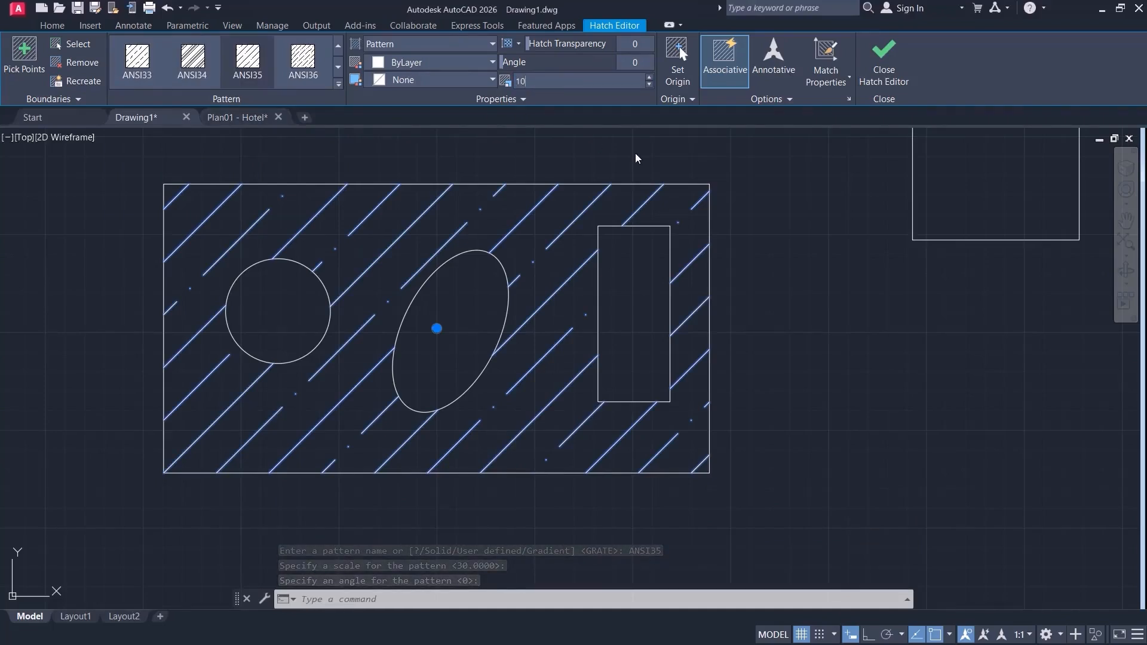
{"action": "key", "text": "Return"}
{"action": "left_click", "coordinate": [952, 328]}
{"action": "left_click", "coordinate": [848, 397]}
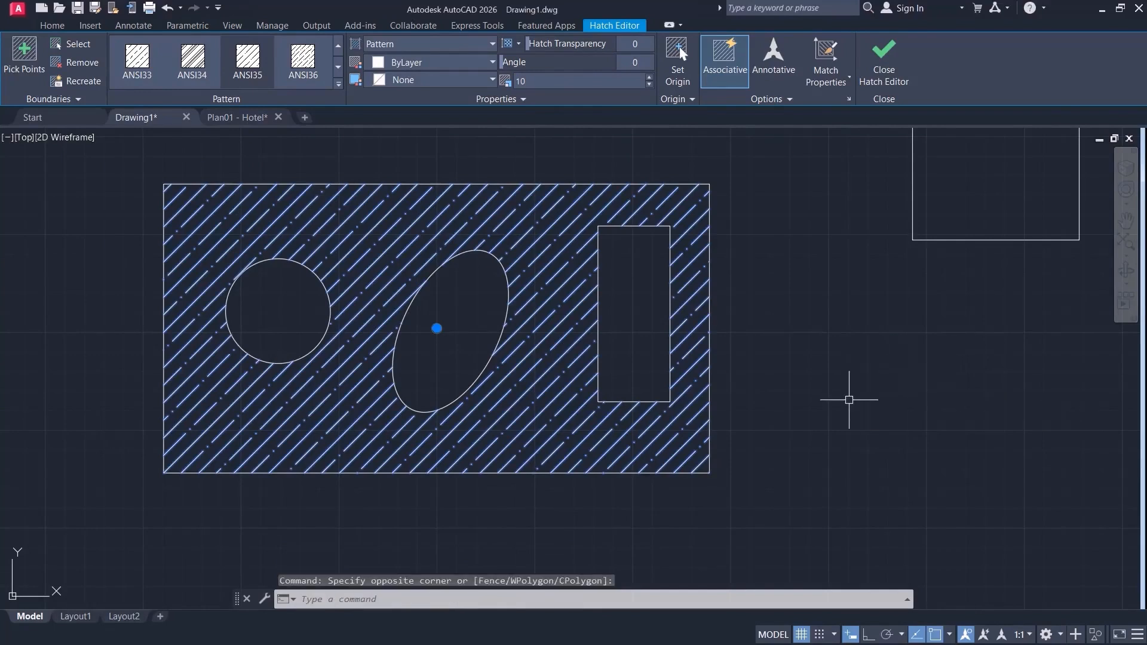
{"action": "left_click", "coordinate": [890, 52]}
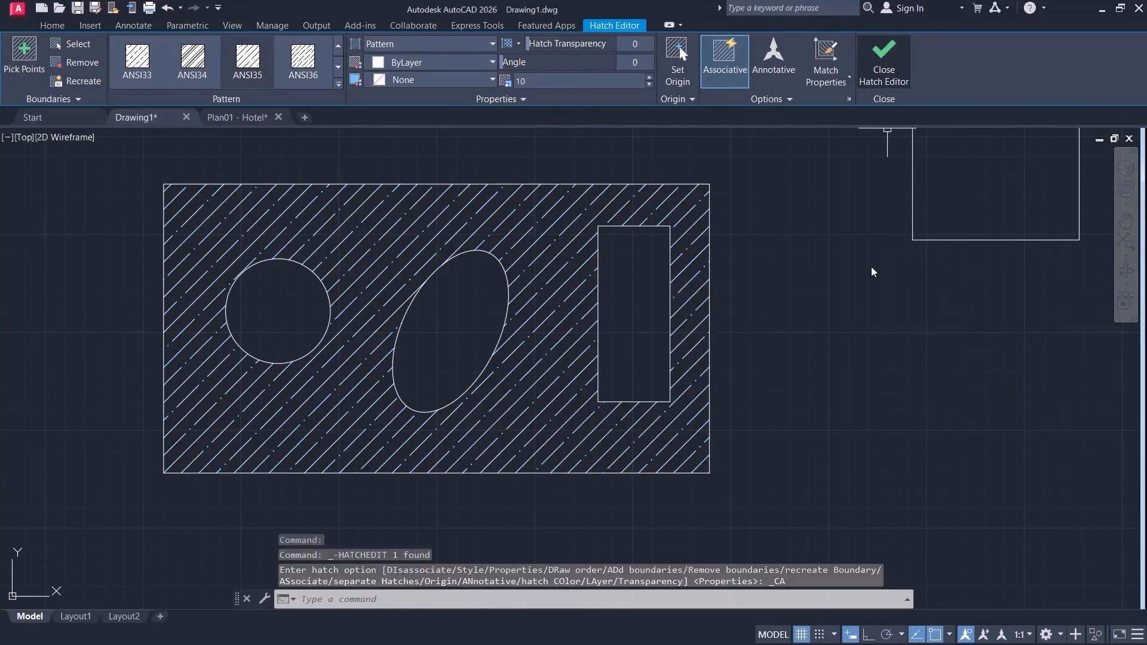
{"action": "scroll", "coordinate": [779, 339], "scroll_direction": "down", "scroll_amount": 2}
{"action": "middle_click_drag", "start_coordinate": [776, 332], "coordinate": [547, 369]}
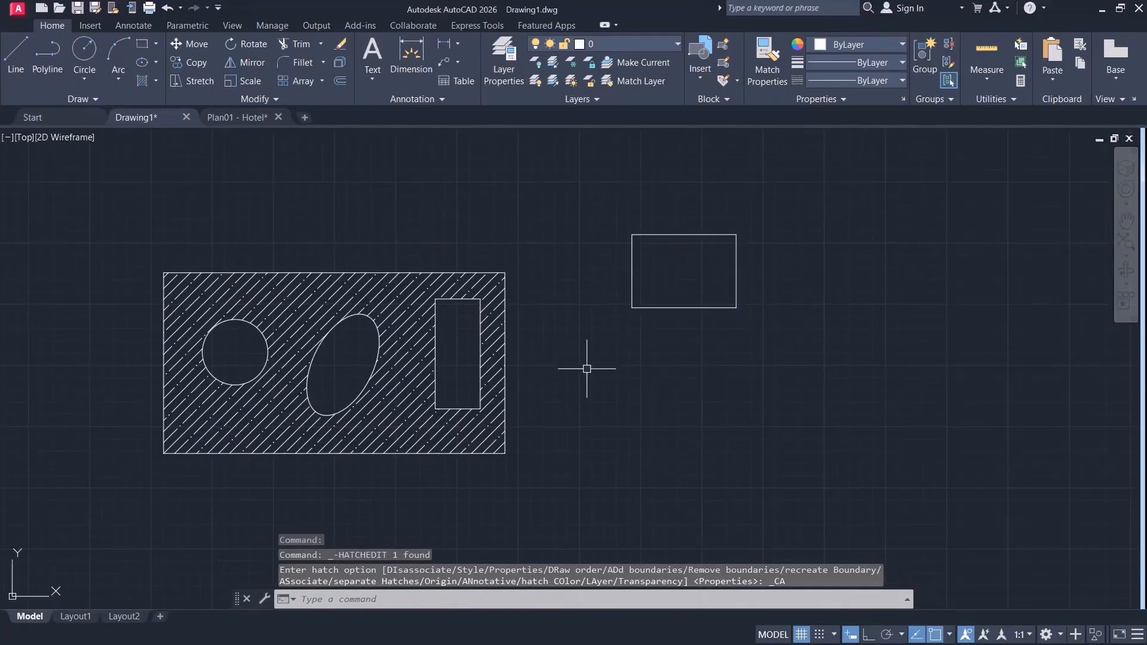
{"action": "scroll", "coordinate": [577, 371], "scroll_direction": "up", "scroll_amount": 2}
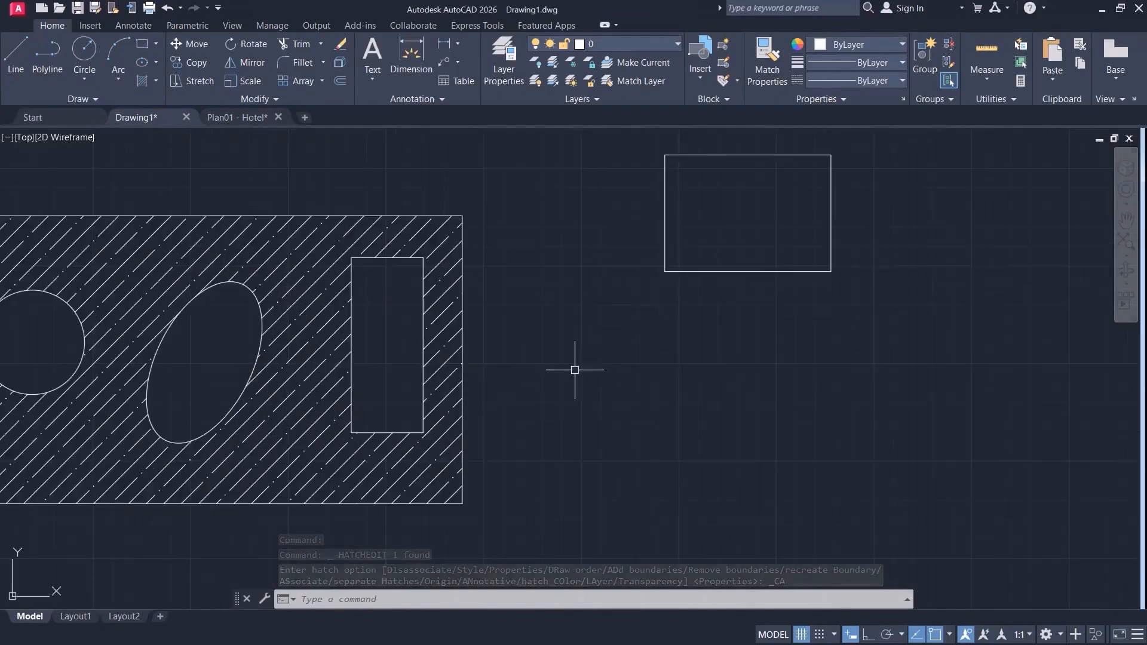
{"action": "middle_click_drag", "start_coordinate": [579, 370], "coordinate": [766, 385]}
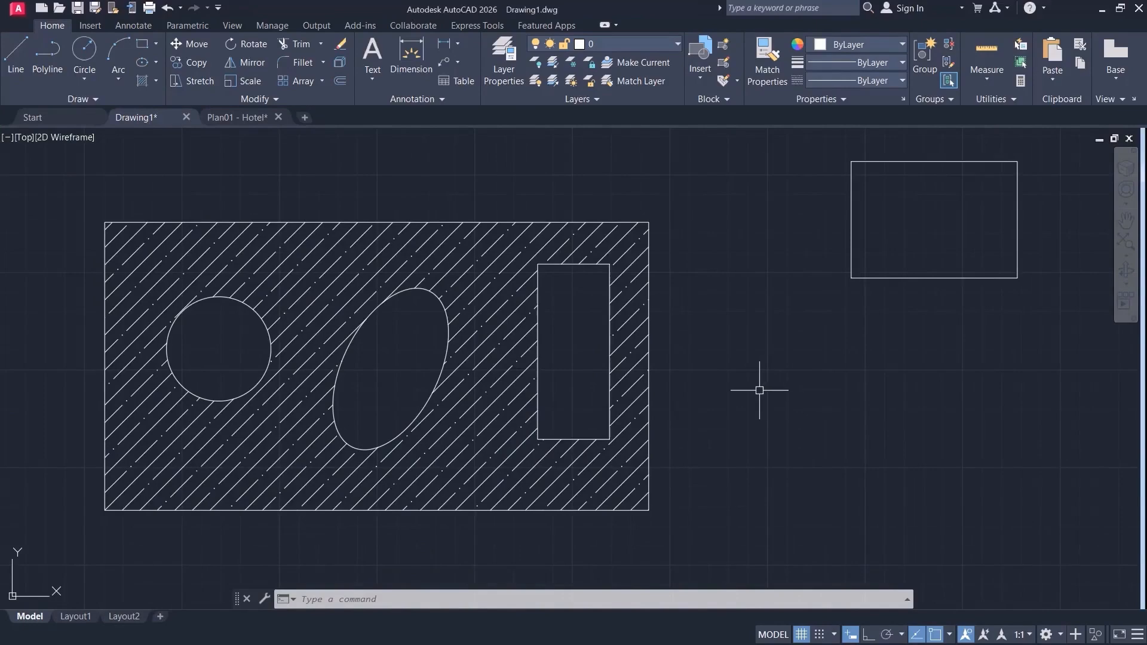